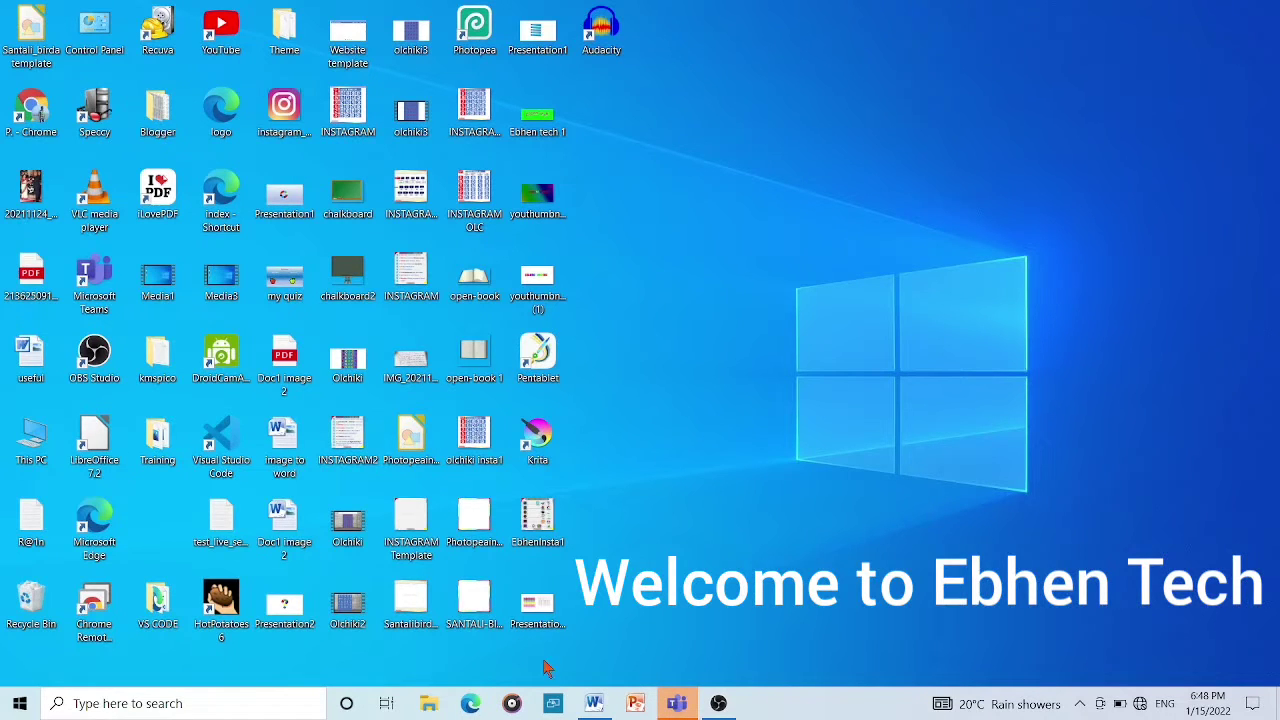
Switch to the blank Microsoft Word document and generate three paragraphs of built-in sample text with the rand formula.
click(593, 705)
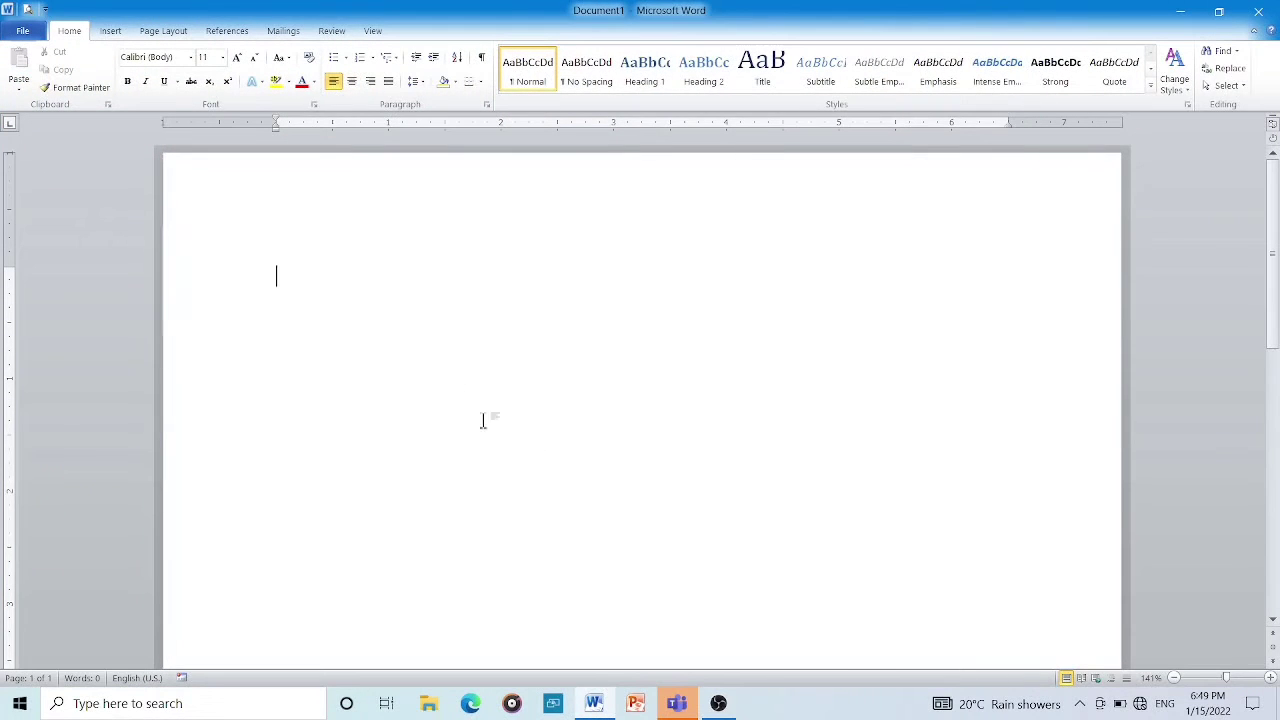
click(332, 31)
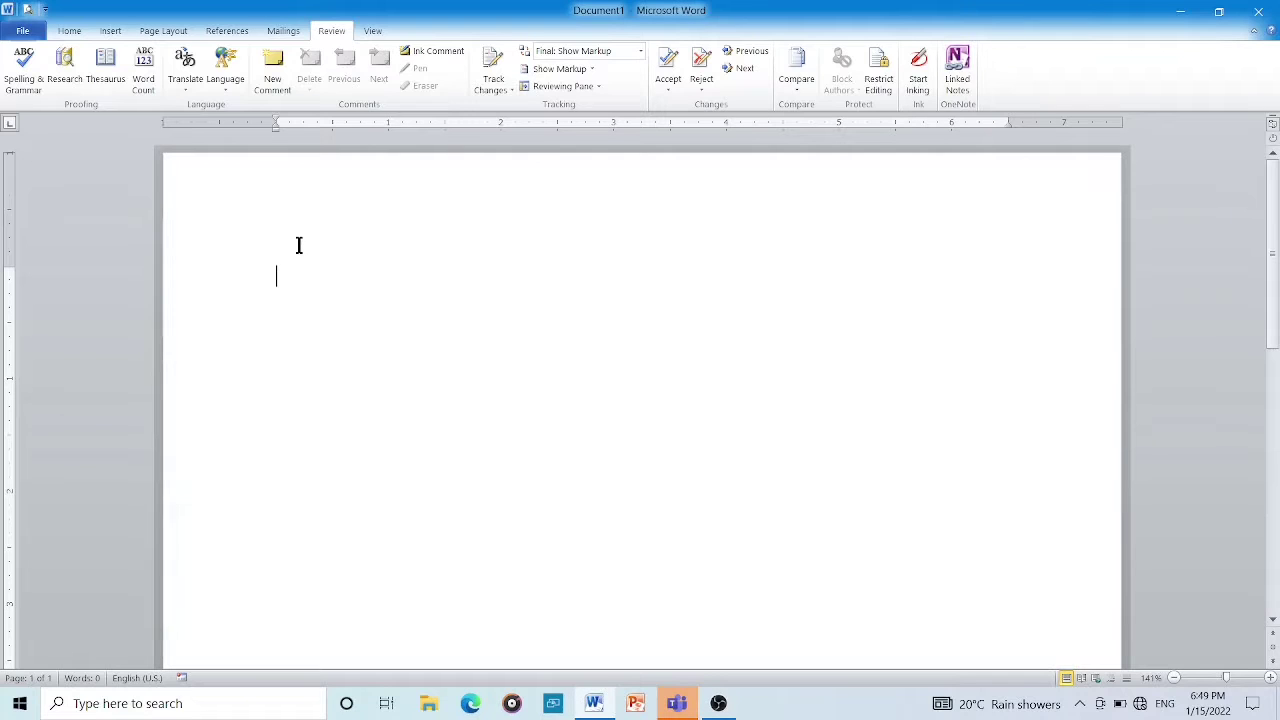
text(=rN)
key(BackSpace)
text(A)
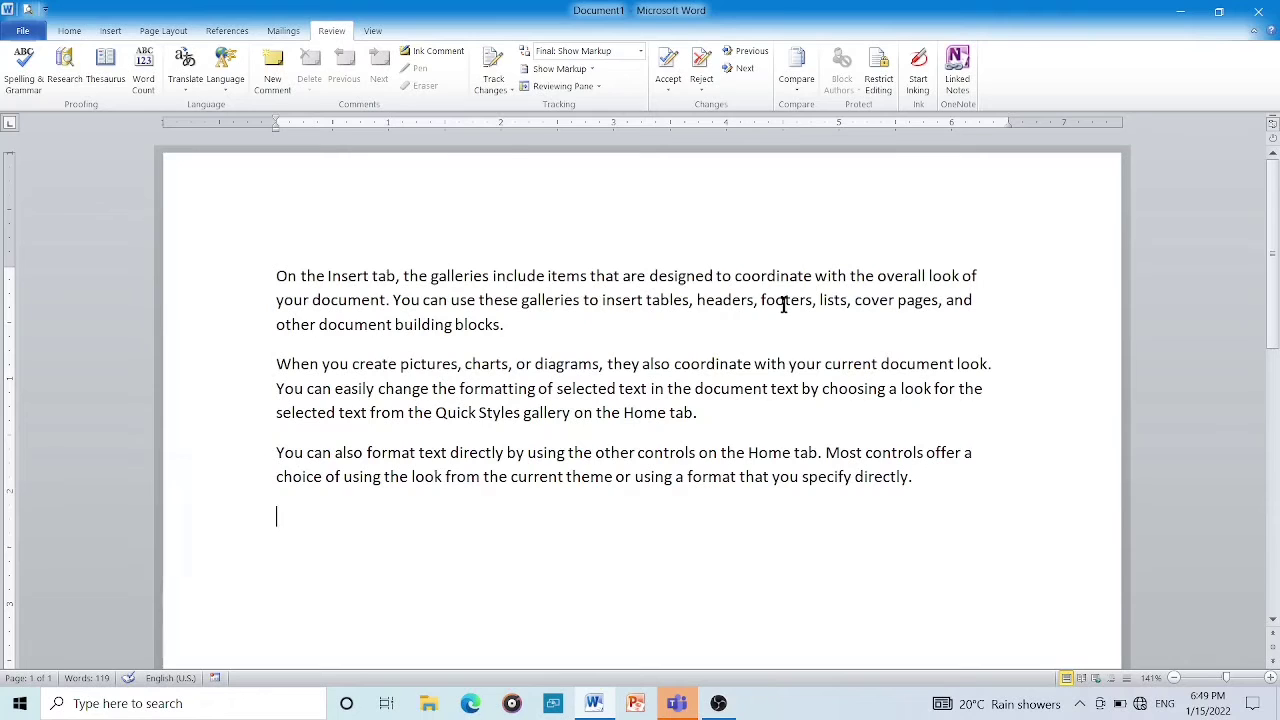
Misspell "footers" as "futers" and "overall" as "overoll" in the first paragraph.
click(784, 303)
key(BackSpace)
key(BackSpace)
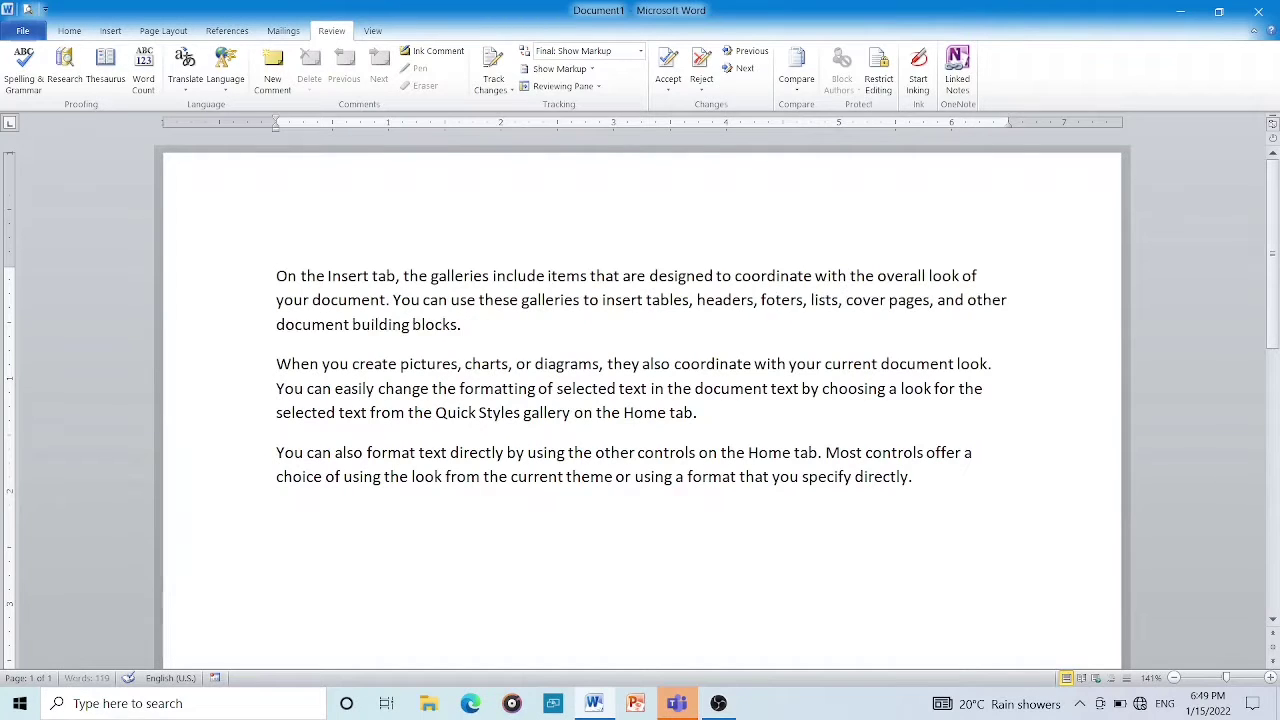
text(u)
click(917, 278)
key(BackSpace)
text(o)
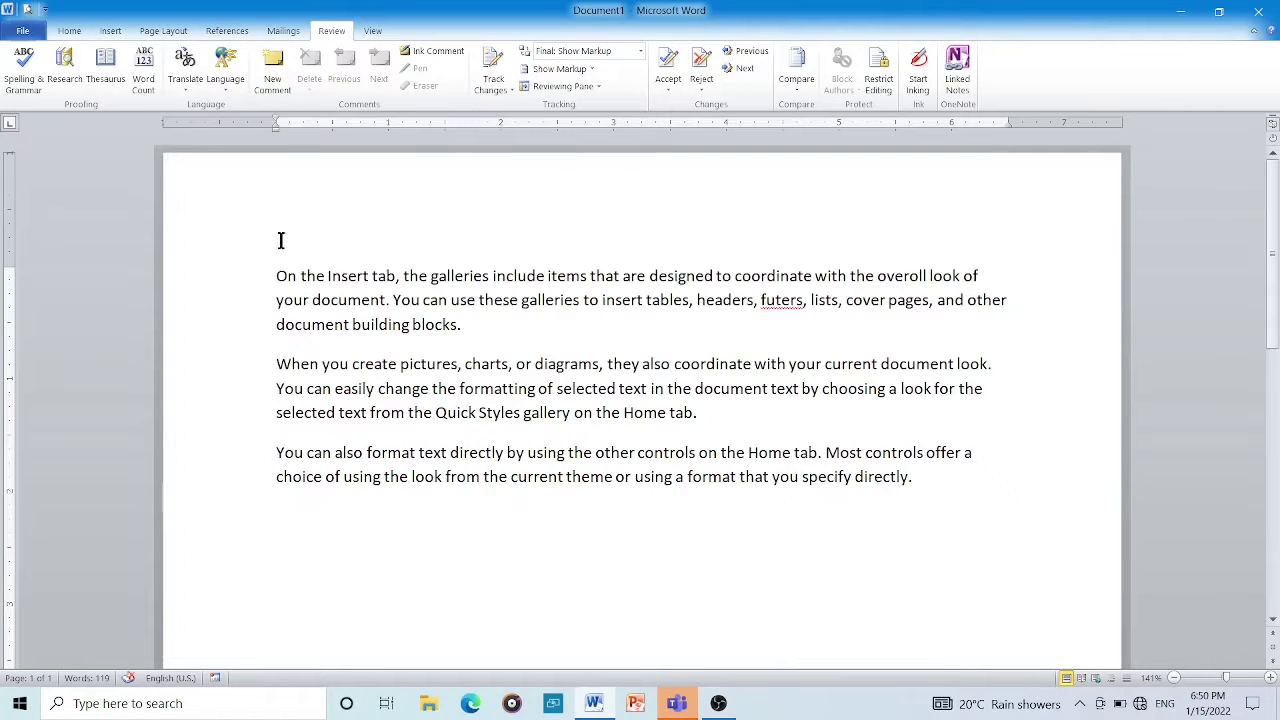
Run the spelling and grammar check, correcting the misspelled words to "overall" and "footers".
click(30, 64)
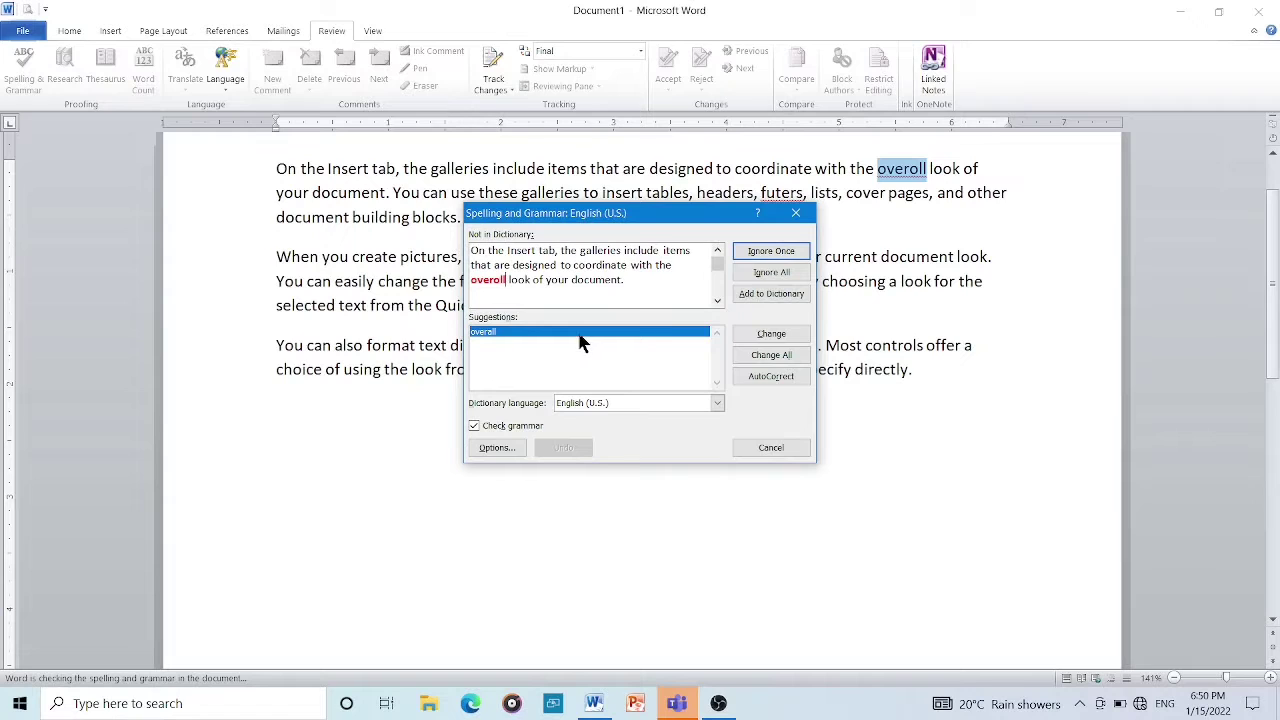
click(755, 337)
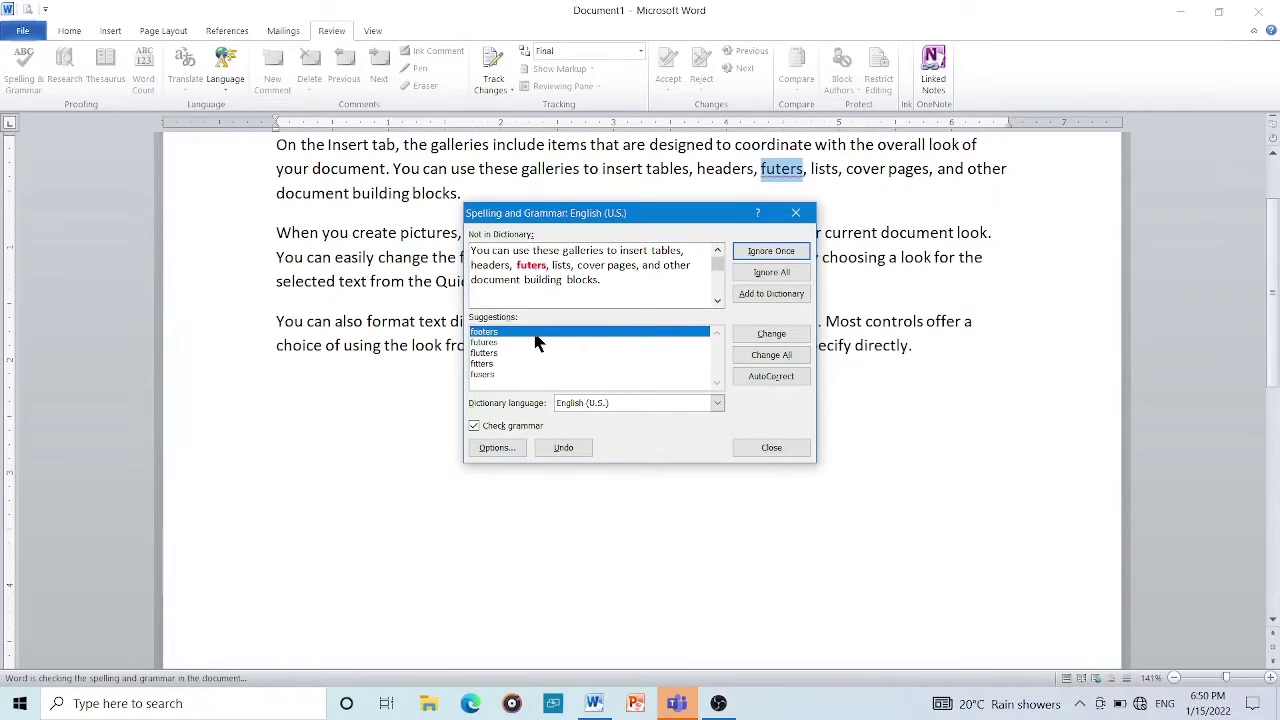
click(762, 336)
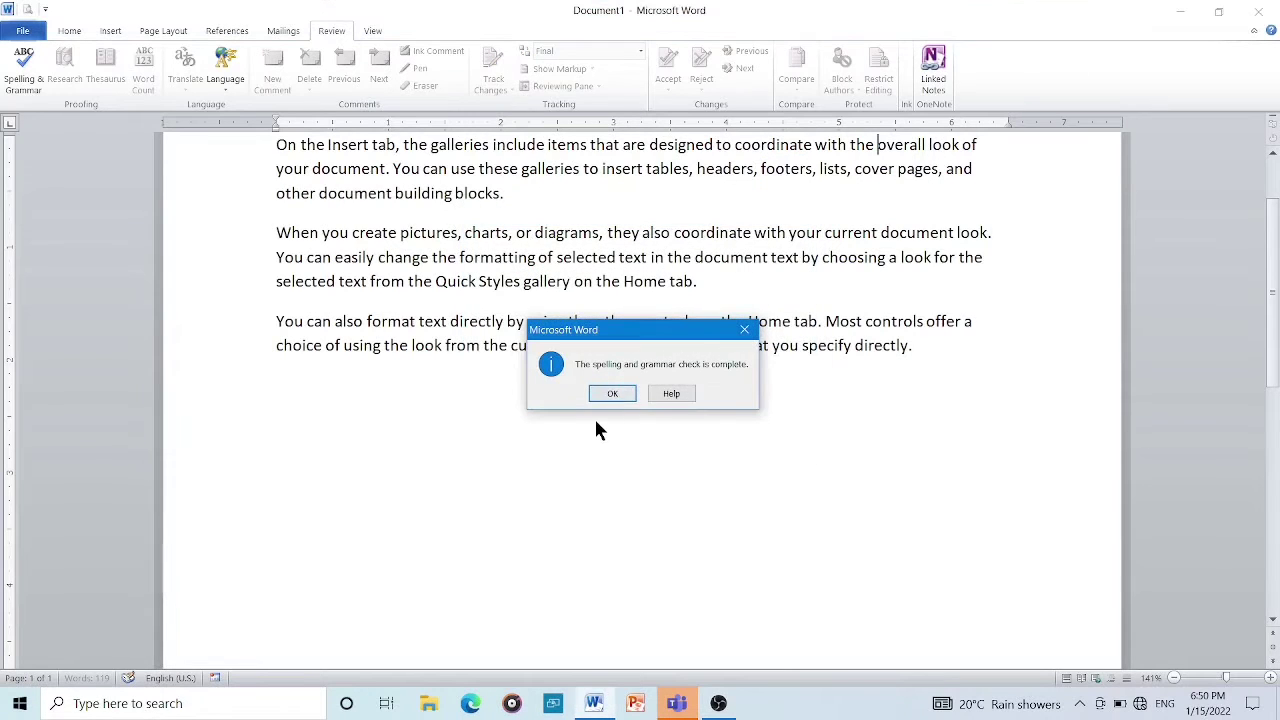
click(614, 396)
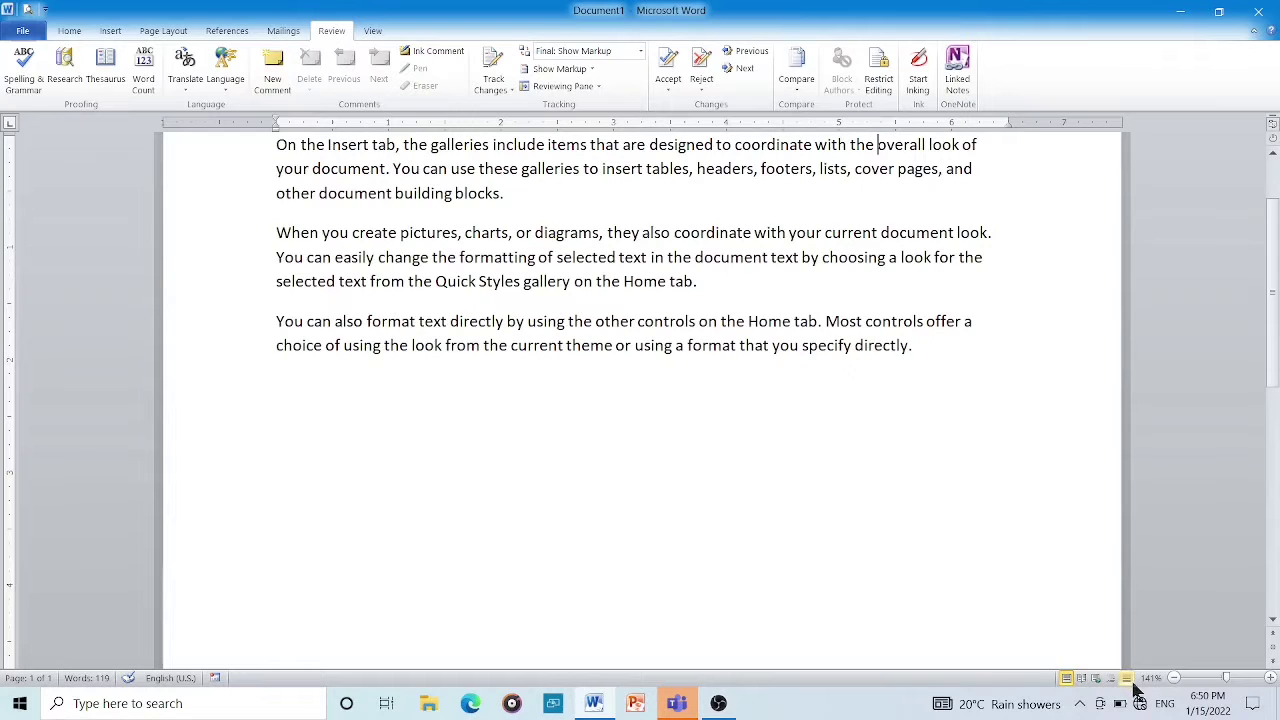
Look up "overall" in All Reference Books with Research, and in the English (U.S.) thesaurus.
click(64, 88)
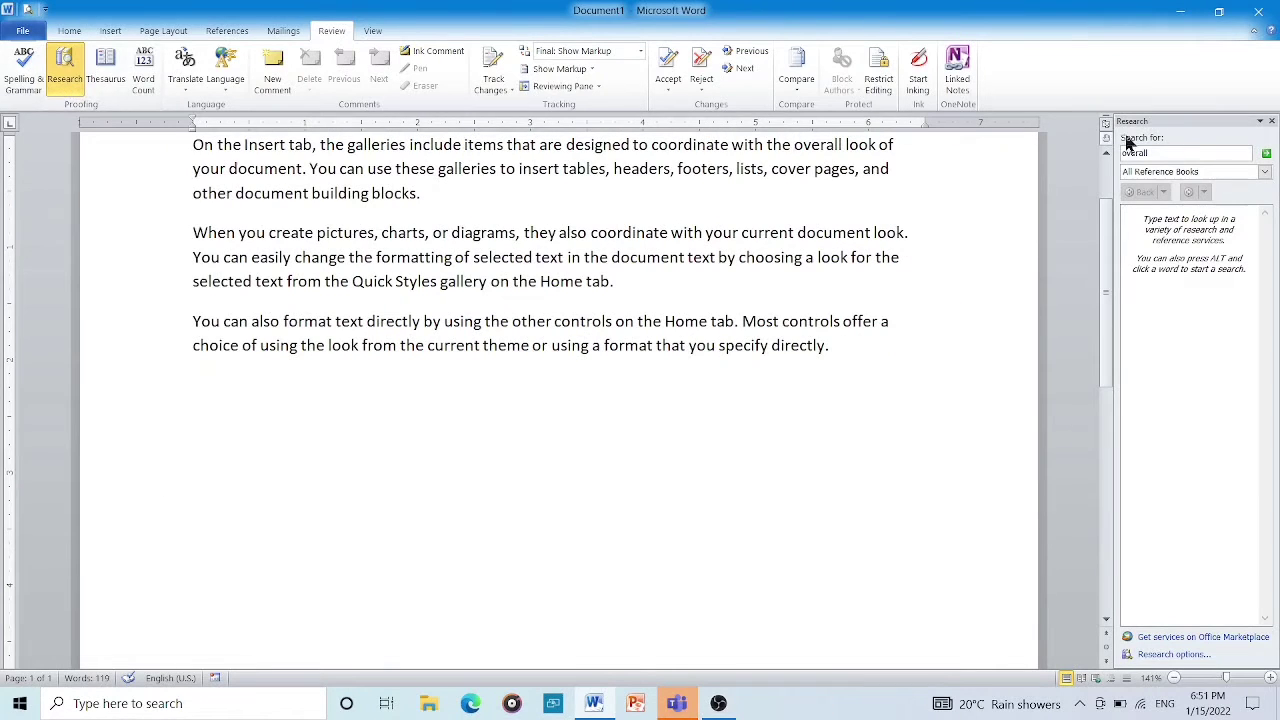
click(1267, 155)
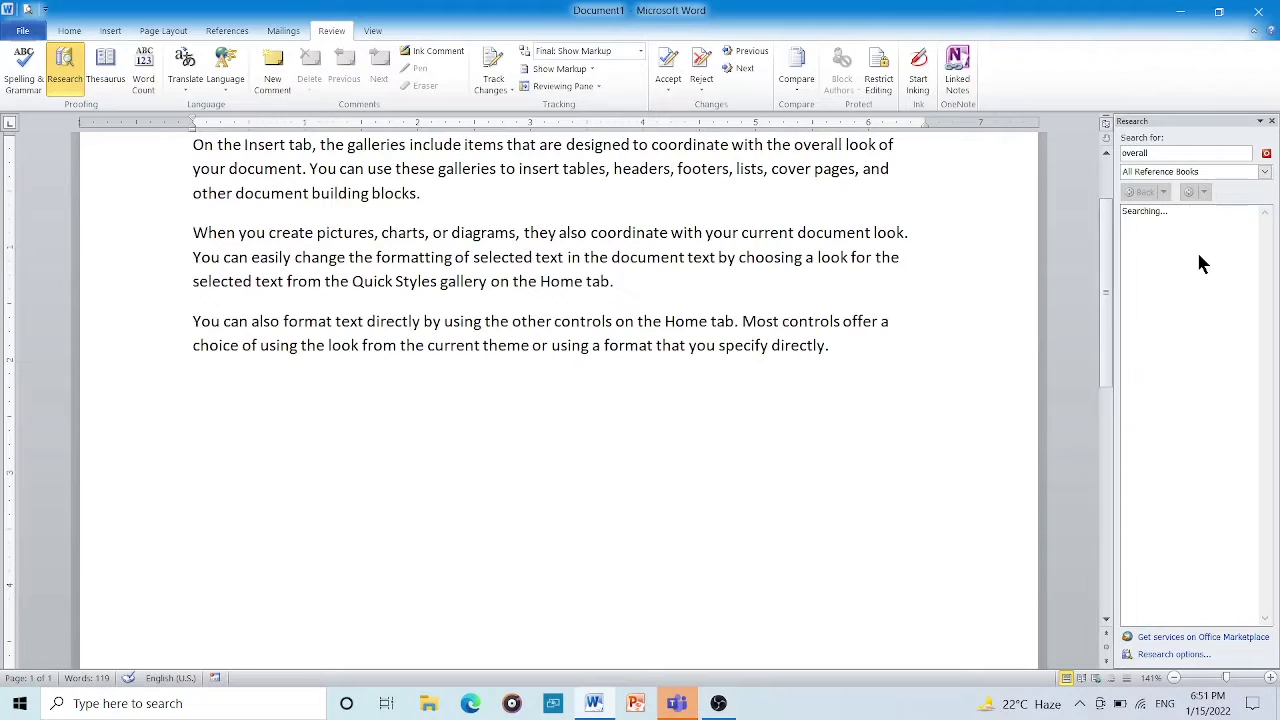
click(1266, 155)
click(1266, 154)
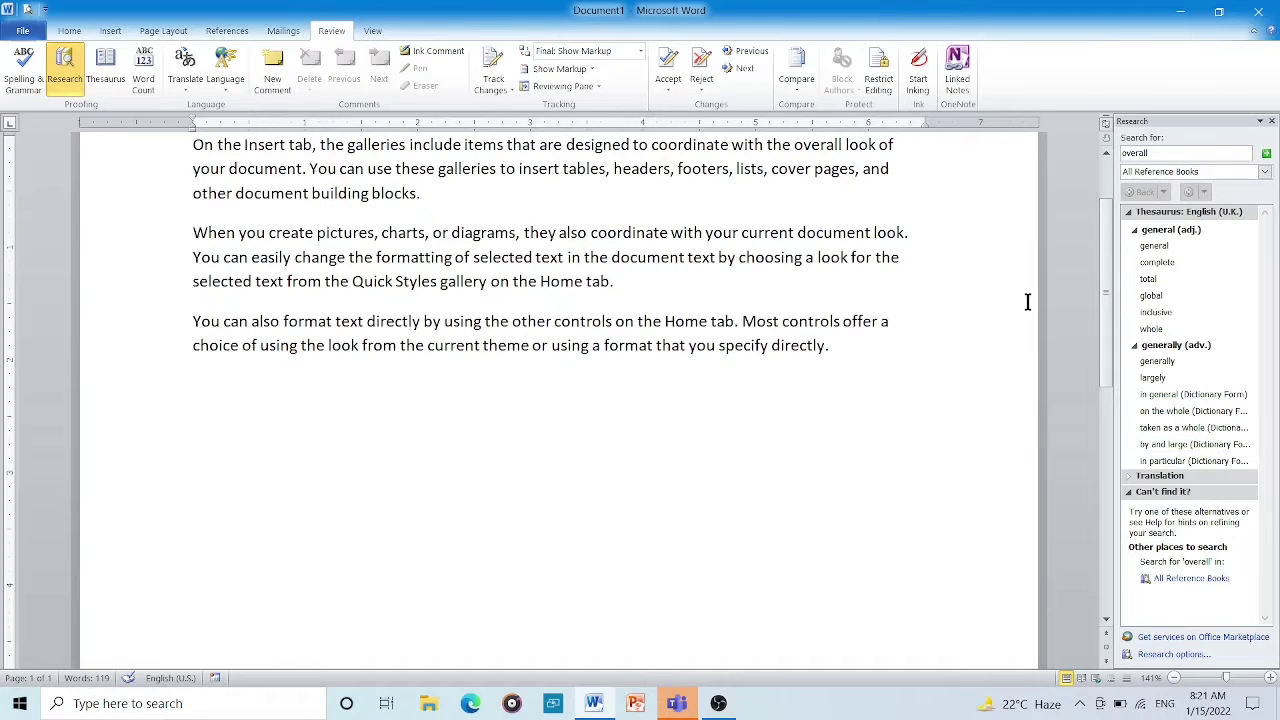
click(106, 82)
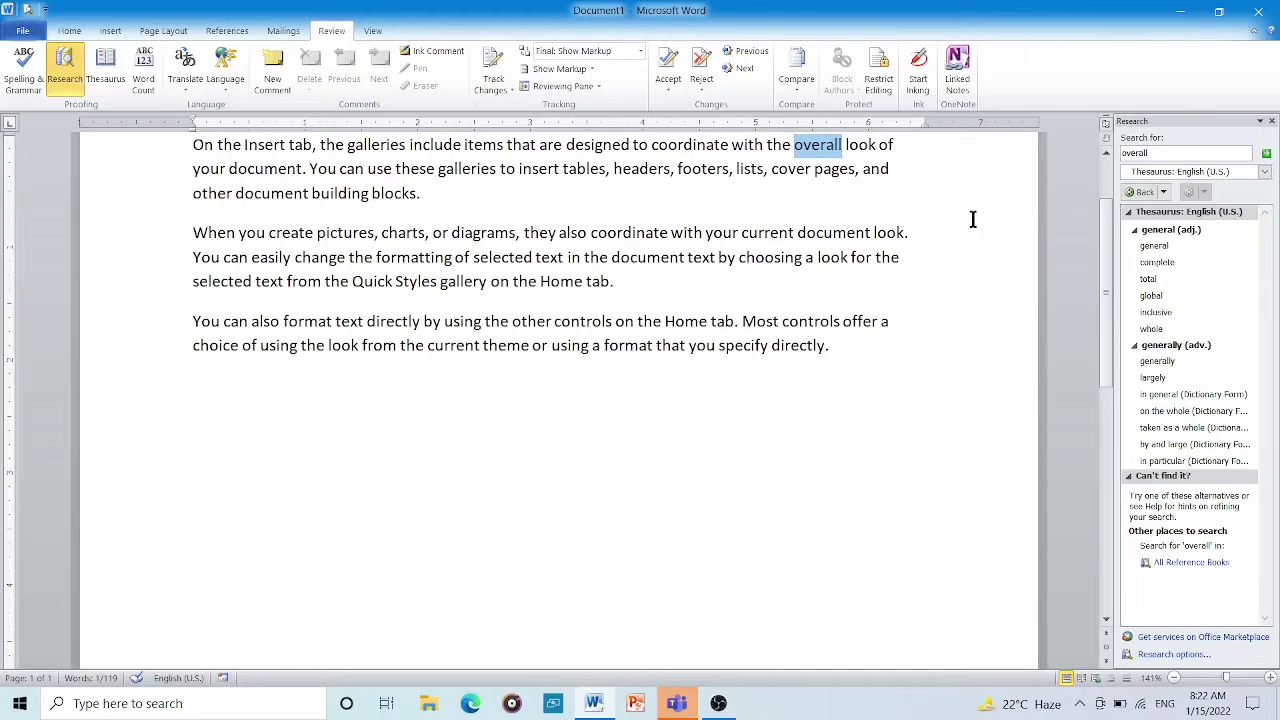
Look up synonyms for "computer" in the English (U.S.) thesaurus.
click(1162, 152)
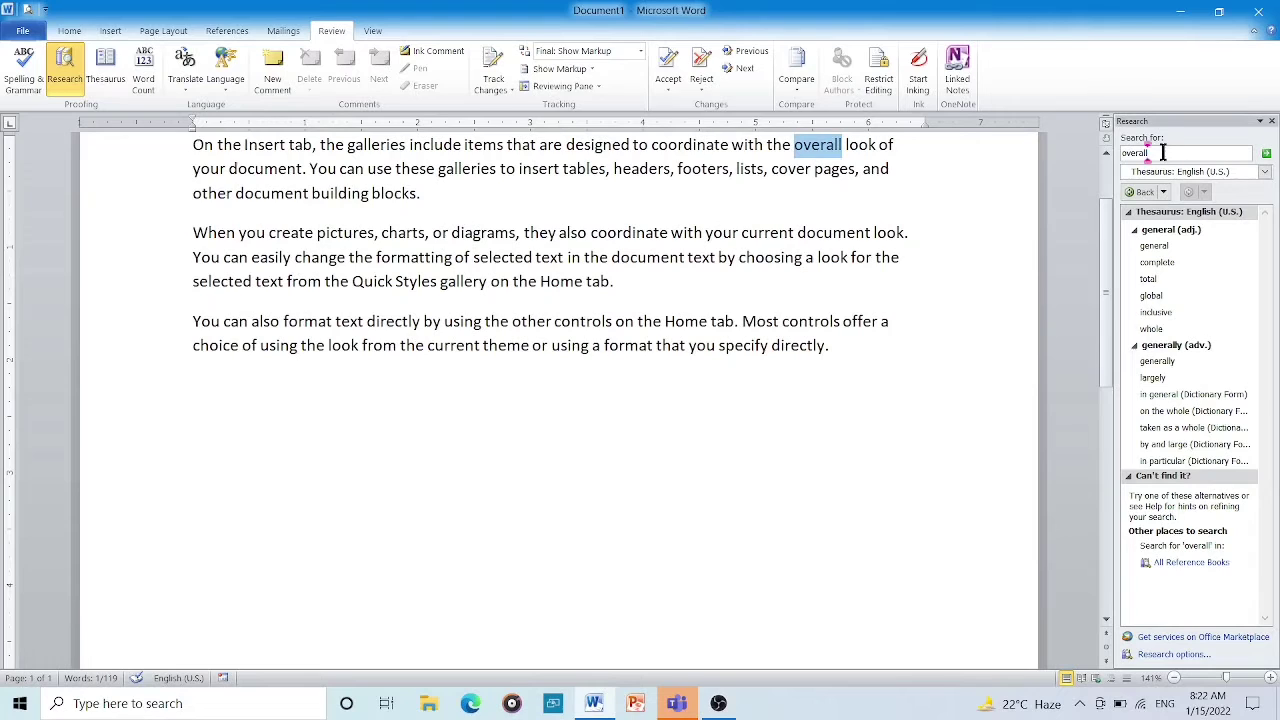
key(BackSpace)
key(BackSpace)
key(BackSpace)
key(BackSpace)
key(BackSpace)
key(BackSpace)
key(BackSpace)
text(computer)
click(1266, 155)
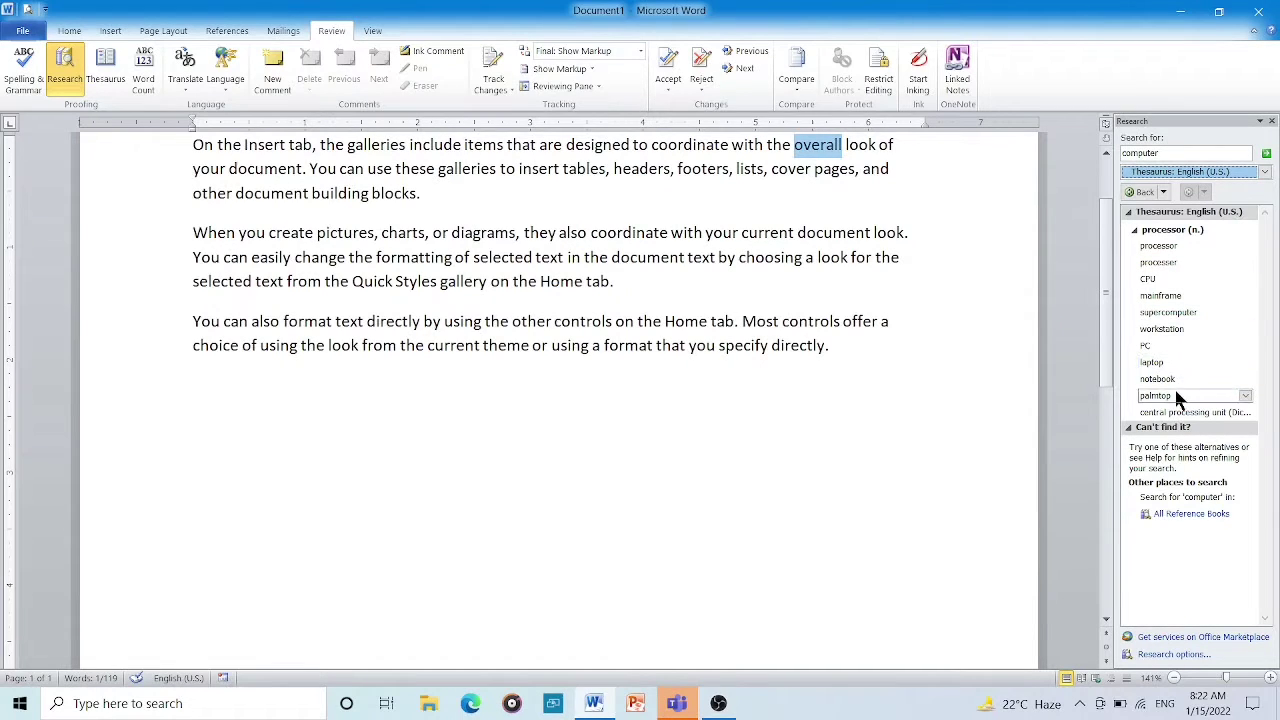
click(935, 479)
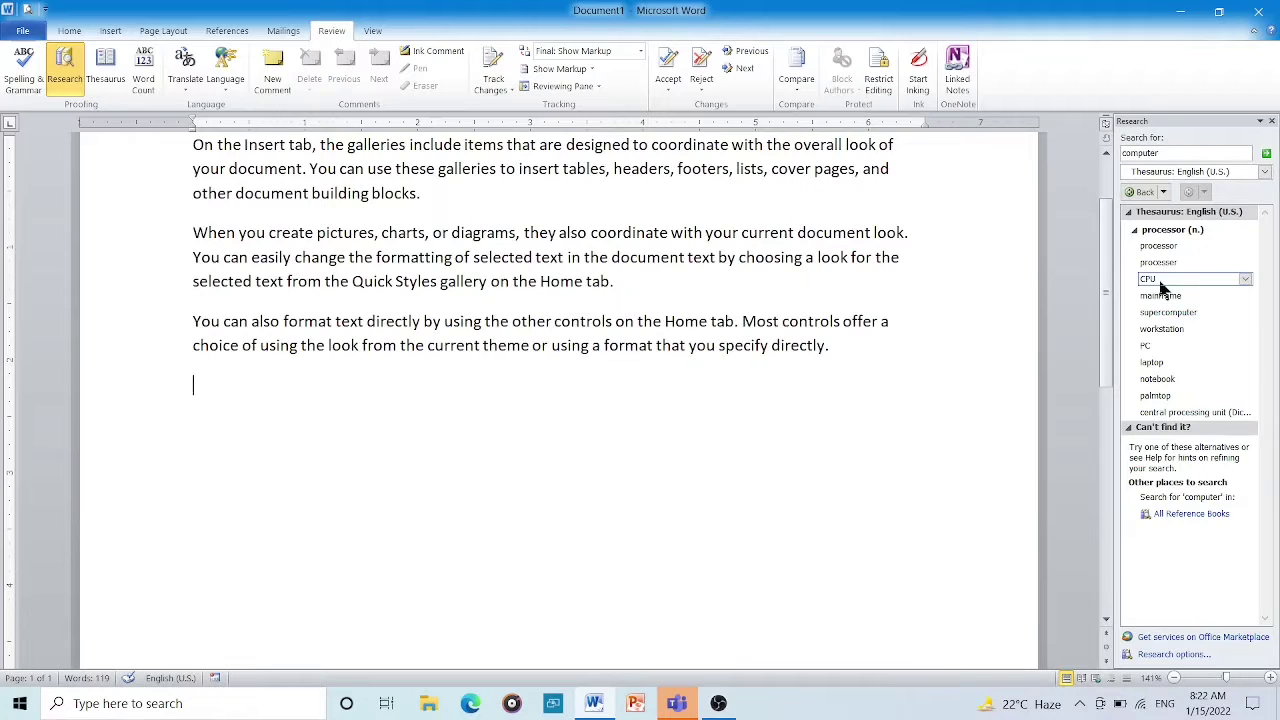
click(106, 57)
click(140, 82)
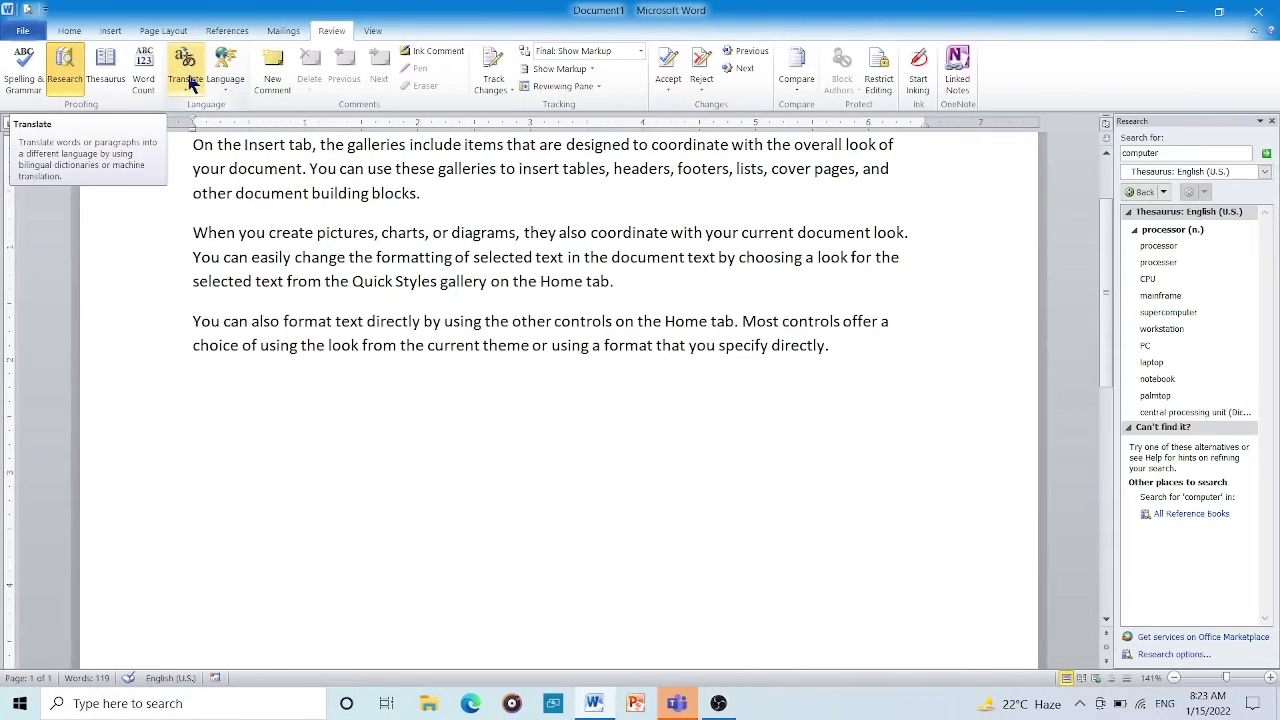
click(187, 80)
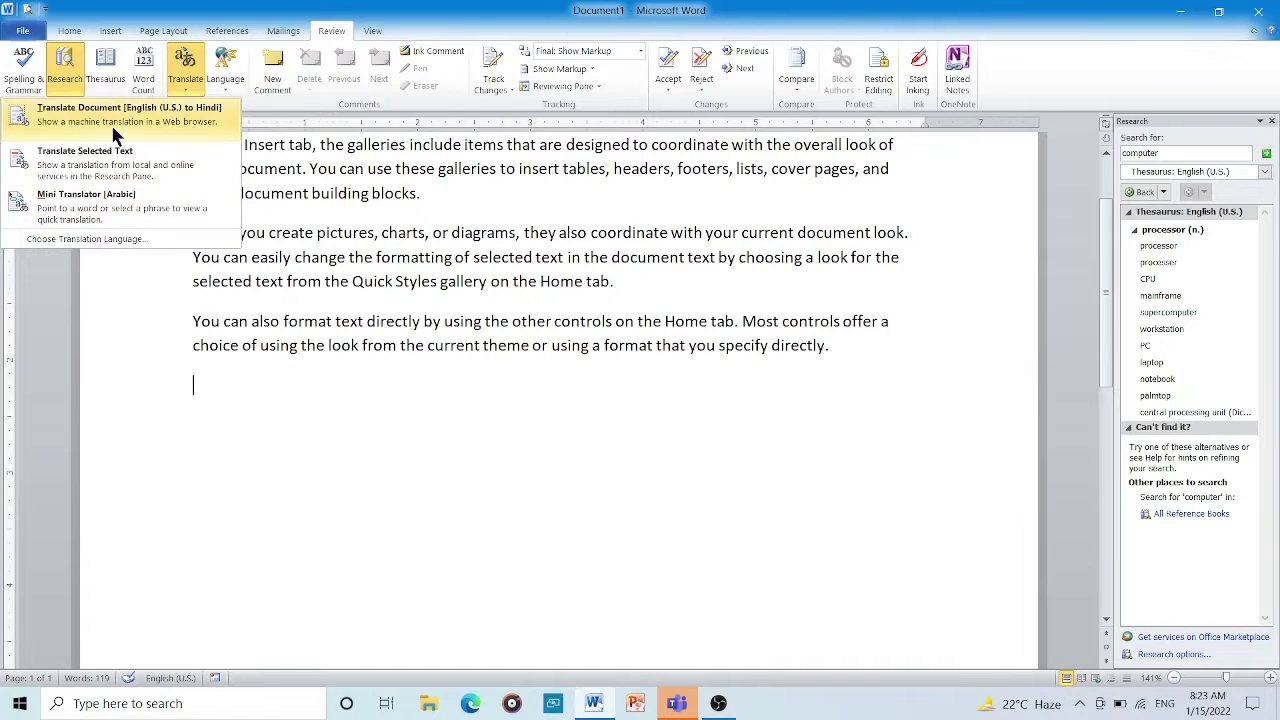
click(349, 177)
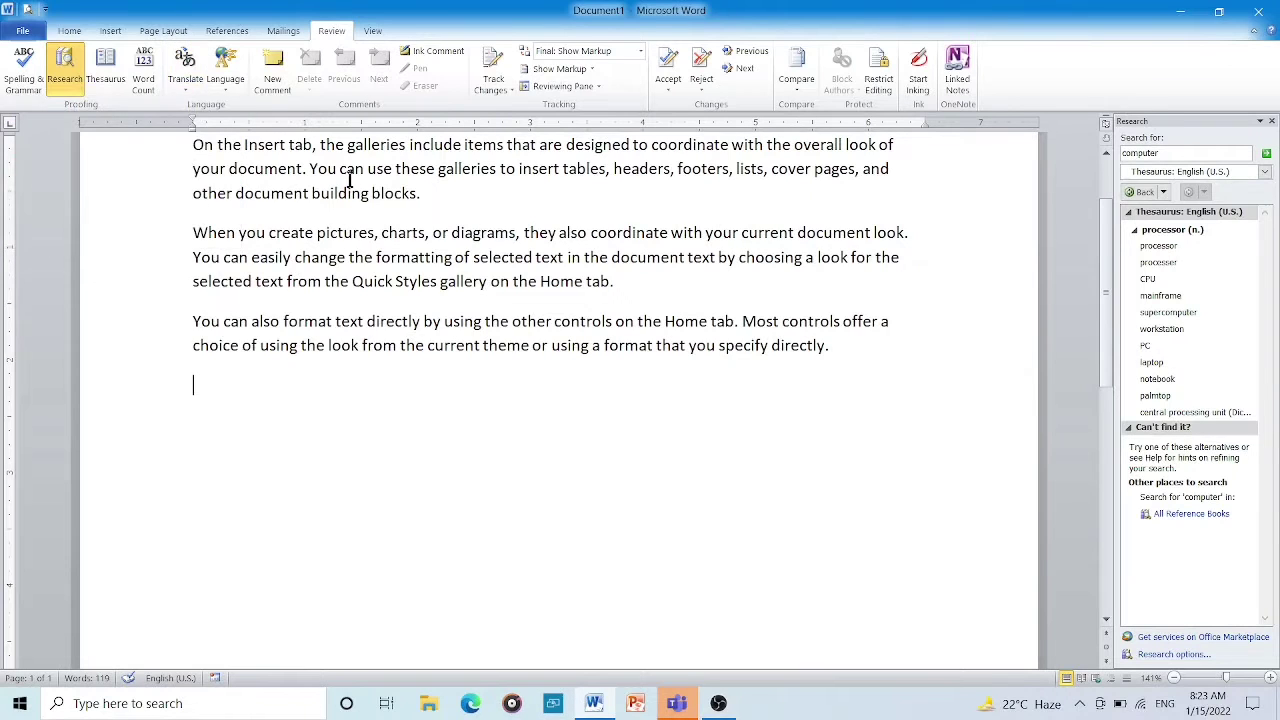
right_click(198, 230)
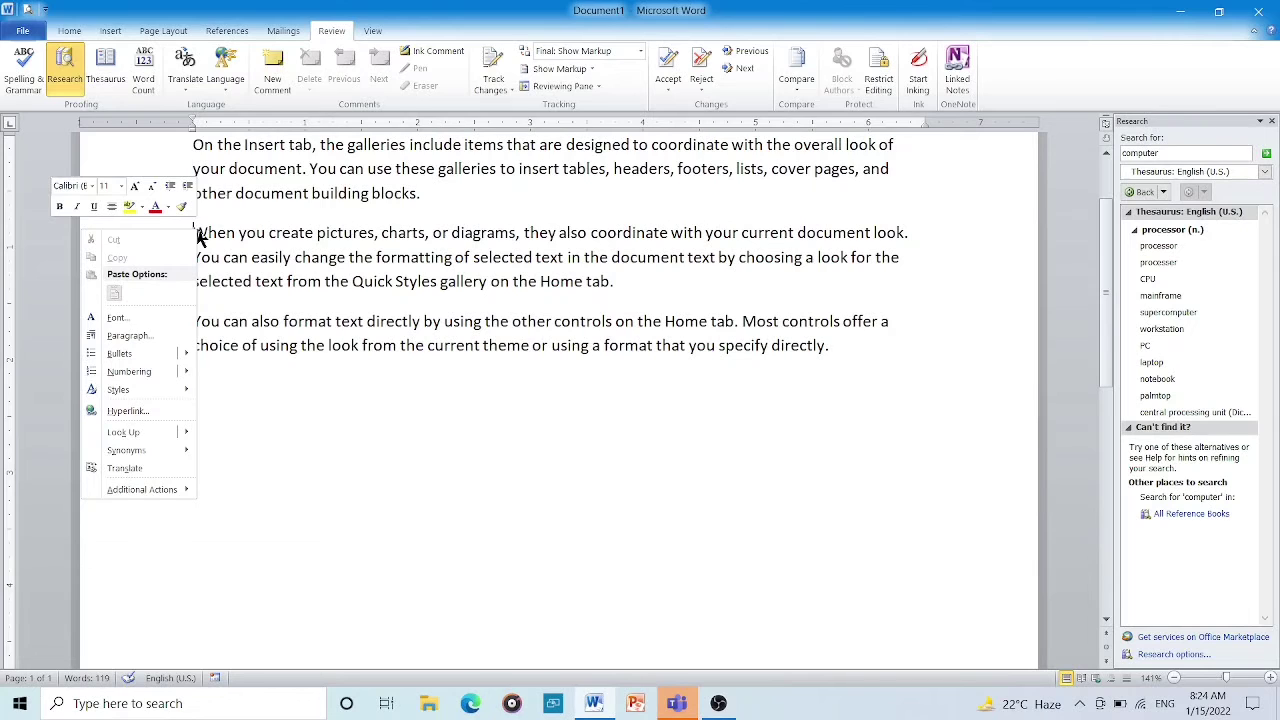
click(211, 230)
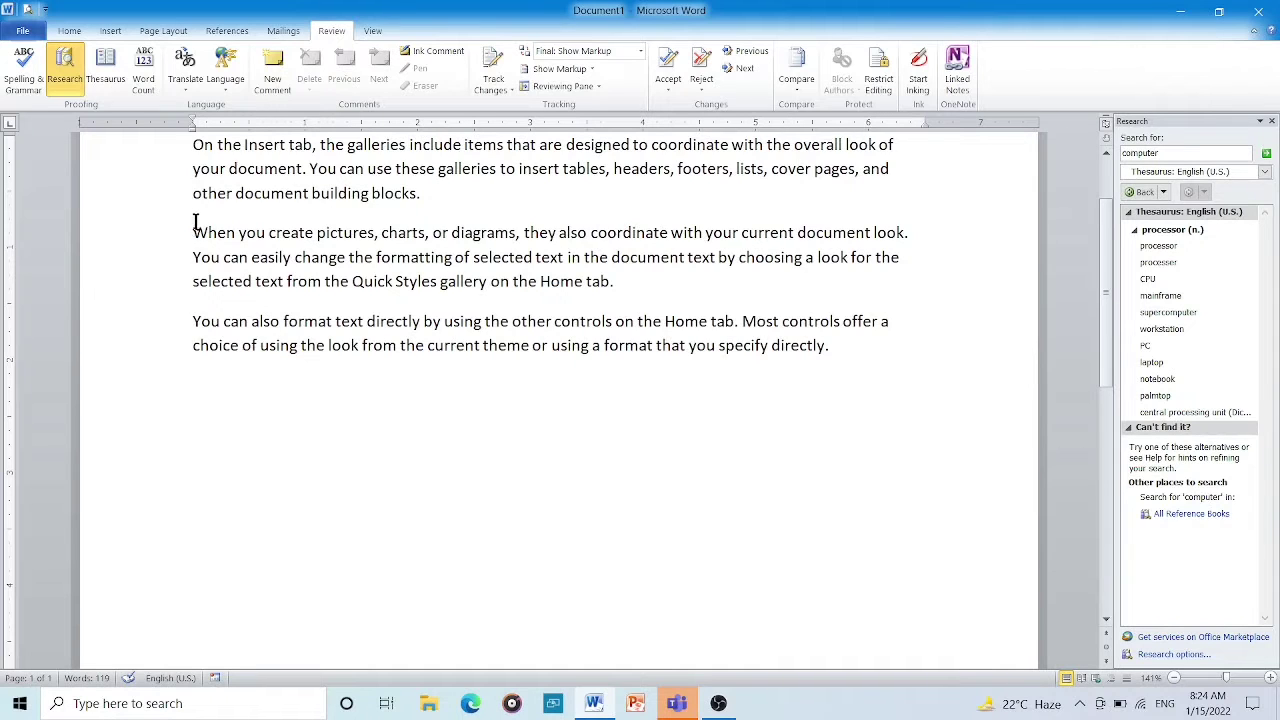
Translate the second paragraph, starting "When you create pictures", from English (U.S.) to Hindi as selected text.
drag(195, 226, 622, 283)
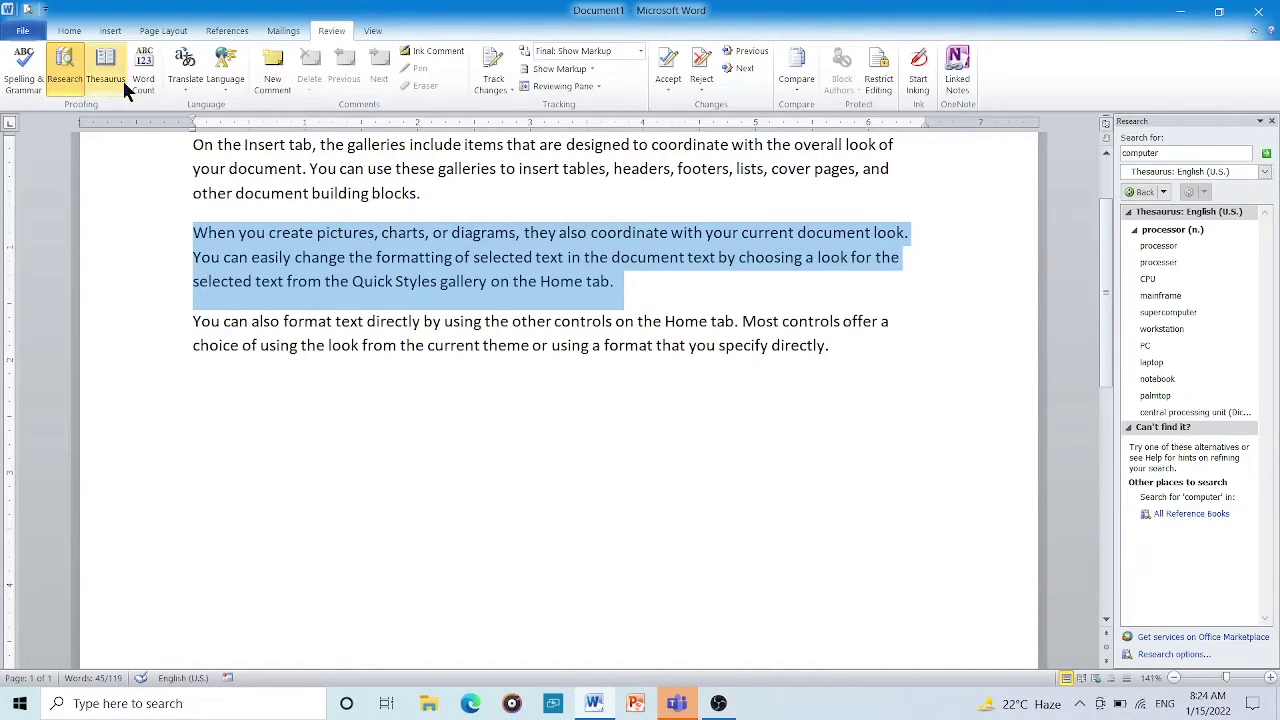
click(185, 84)
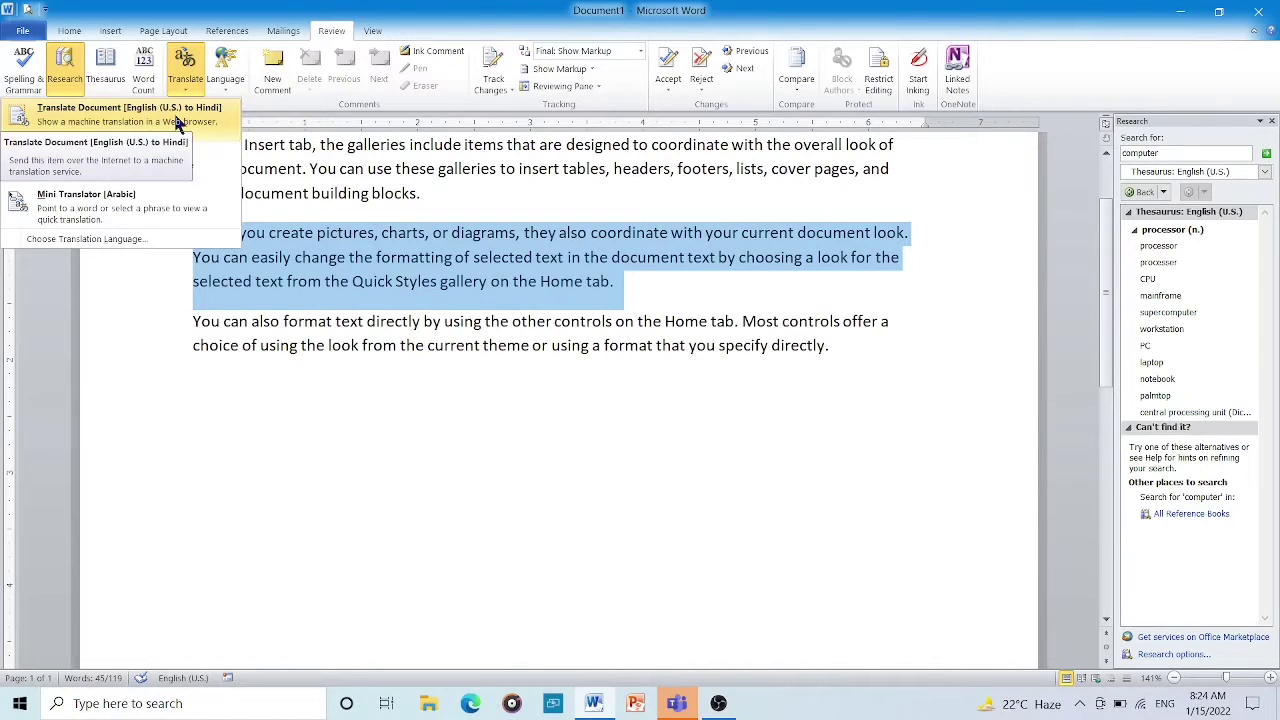
click(176, 112)
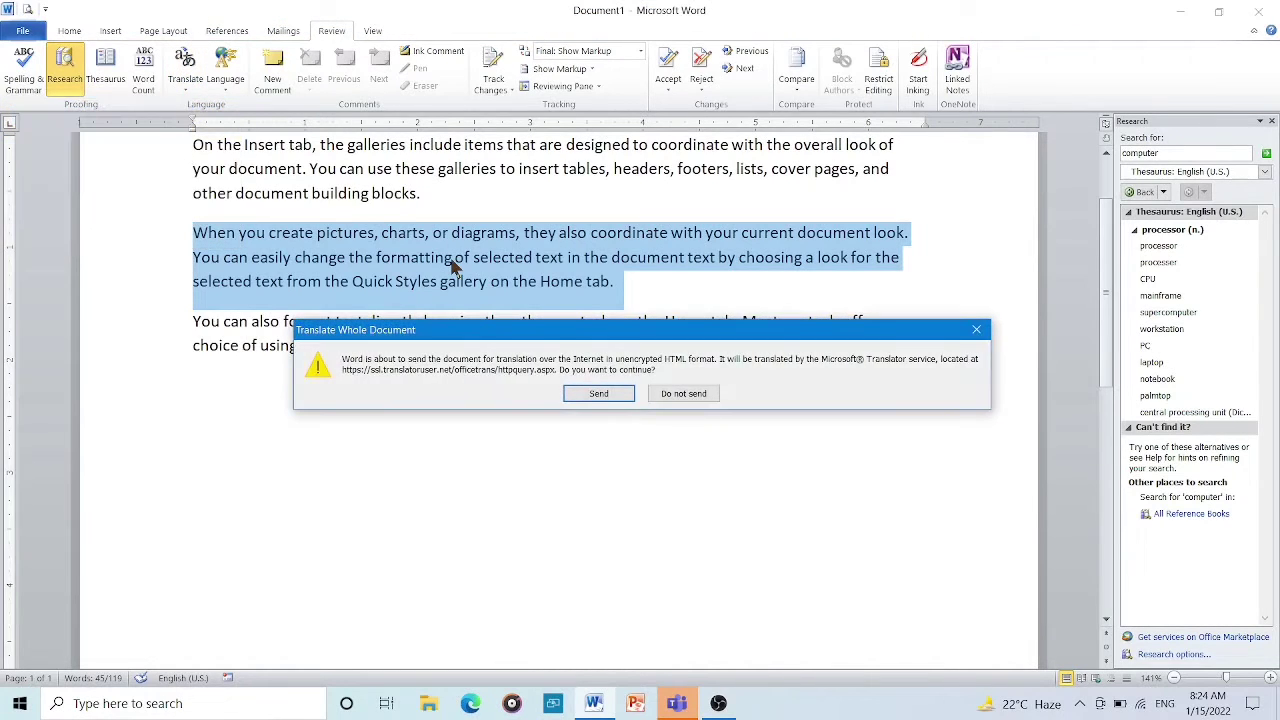
click(977, 330)
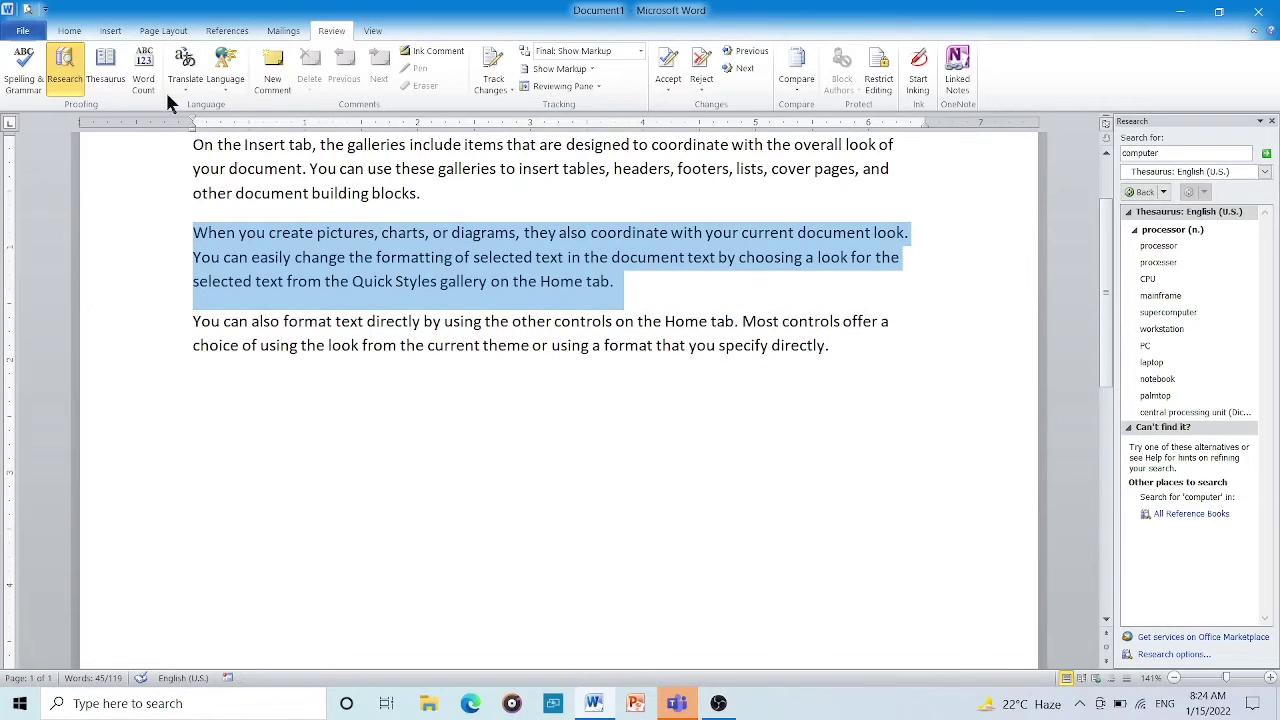
click(190, 82)
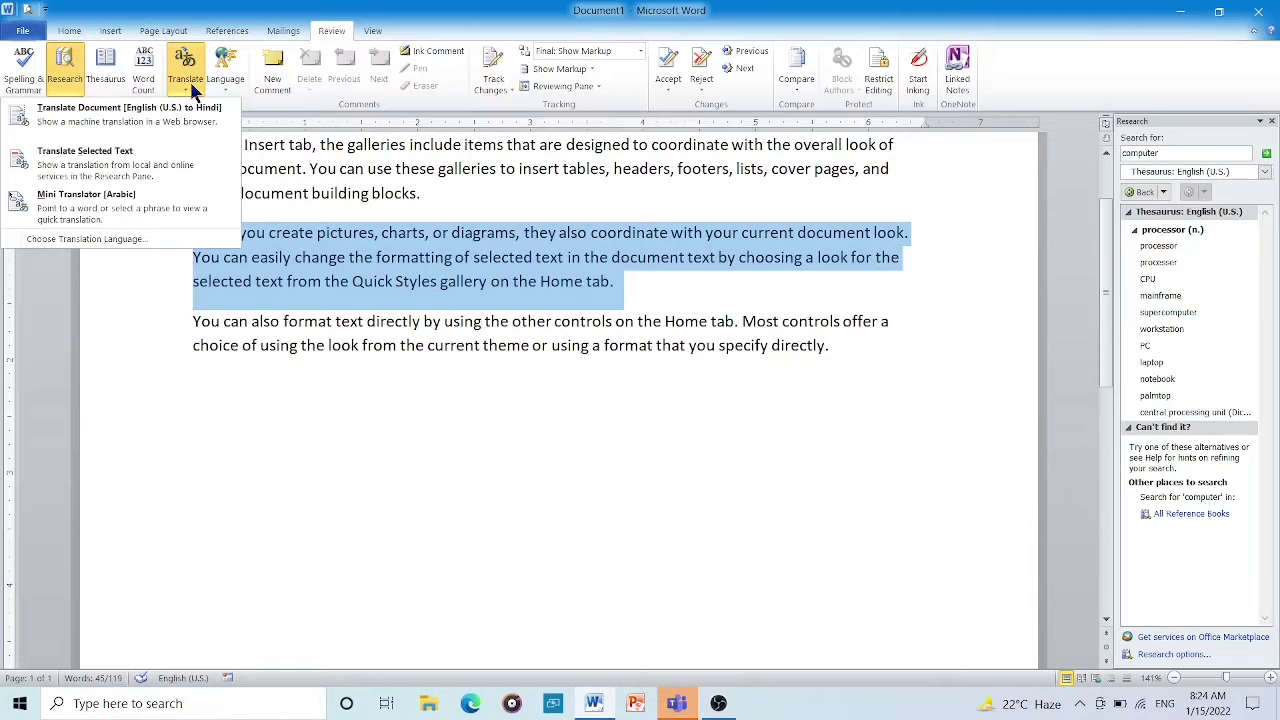
click(116, 167)
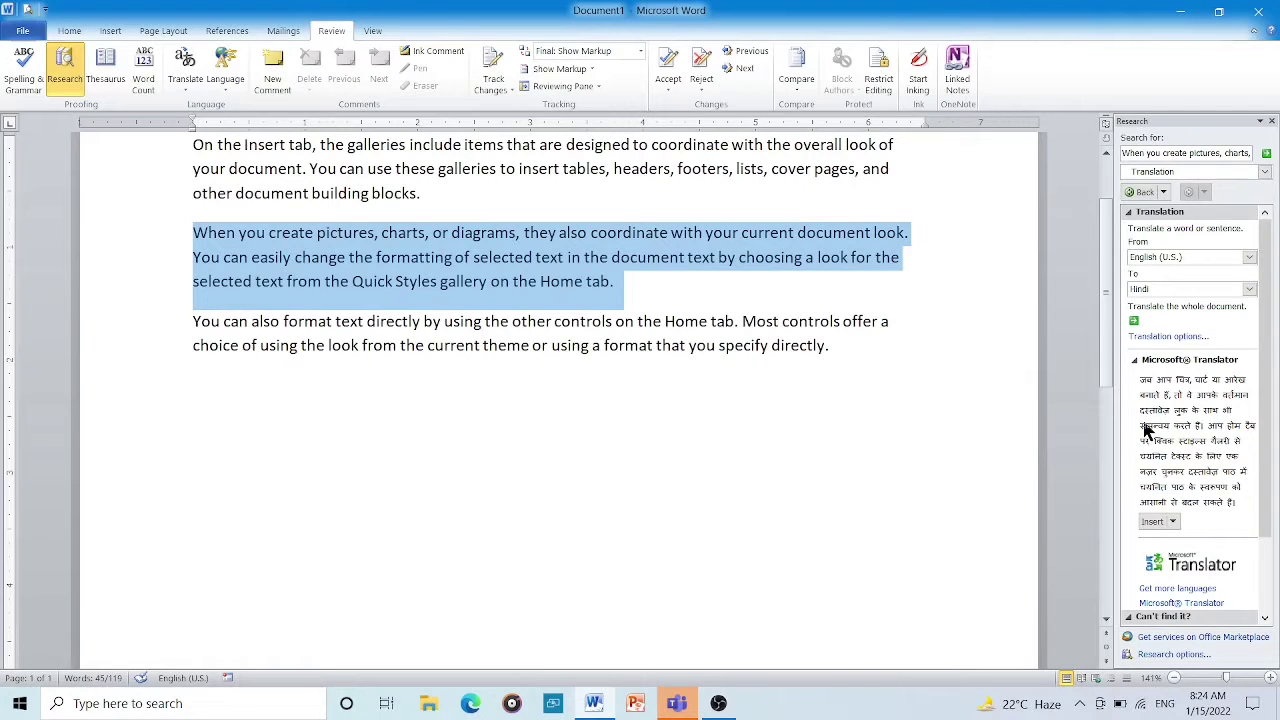
key(ctrl+shift+equal)
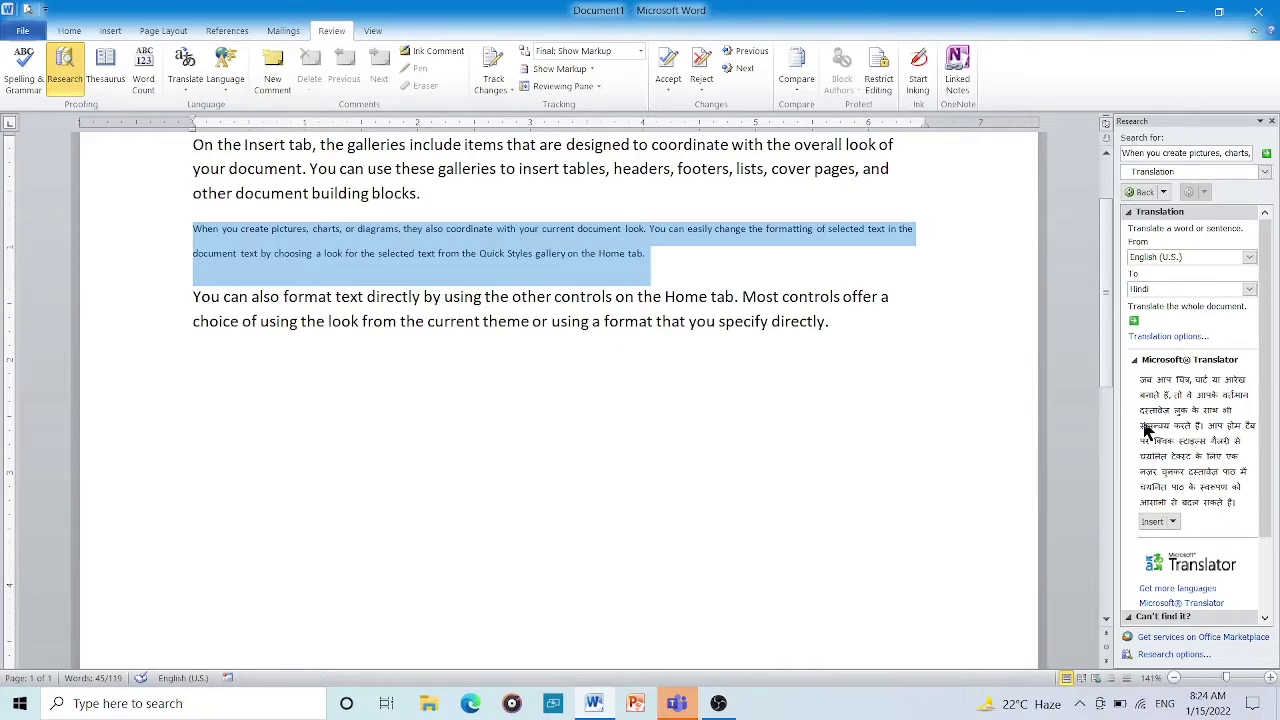
key(Delete)
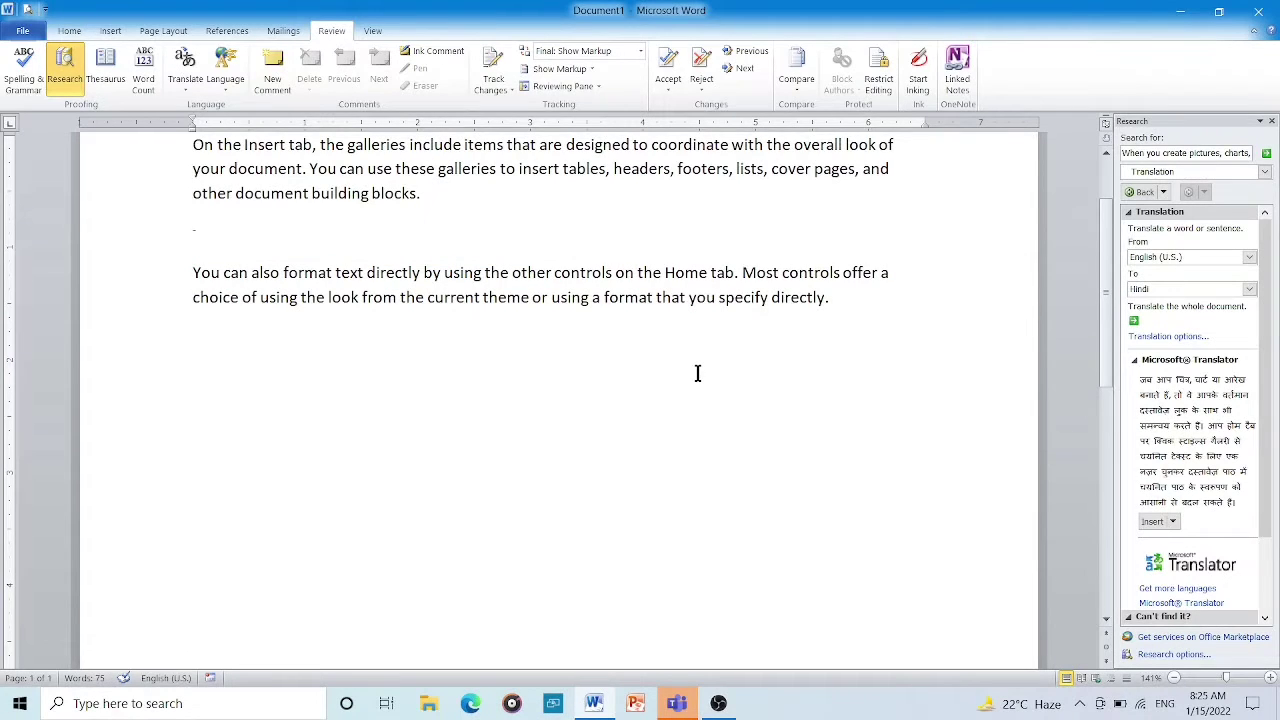
scroll(697, 373, up, 3)
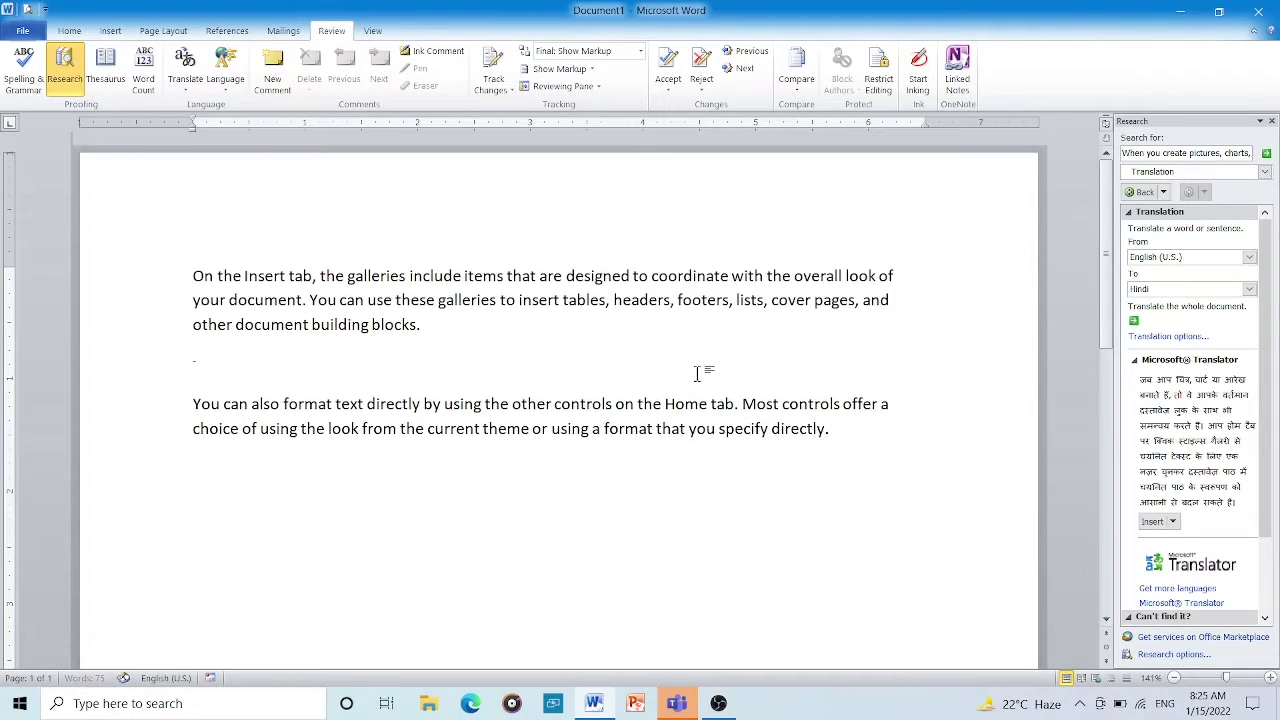
click(67, 32)
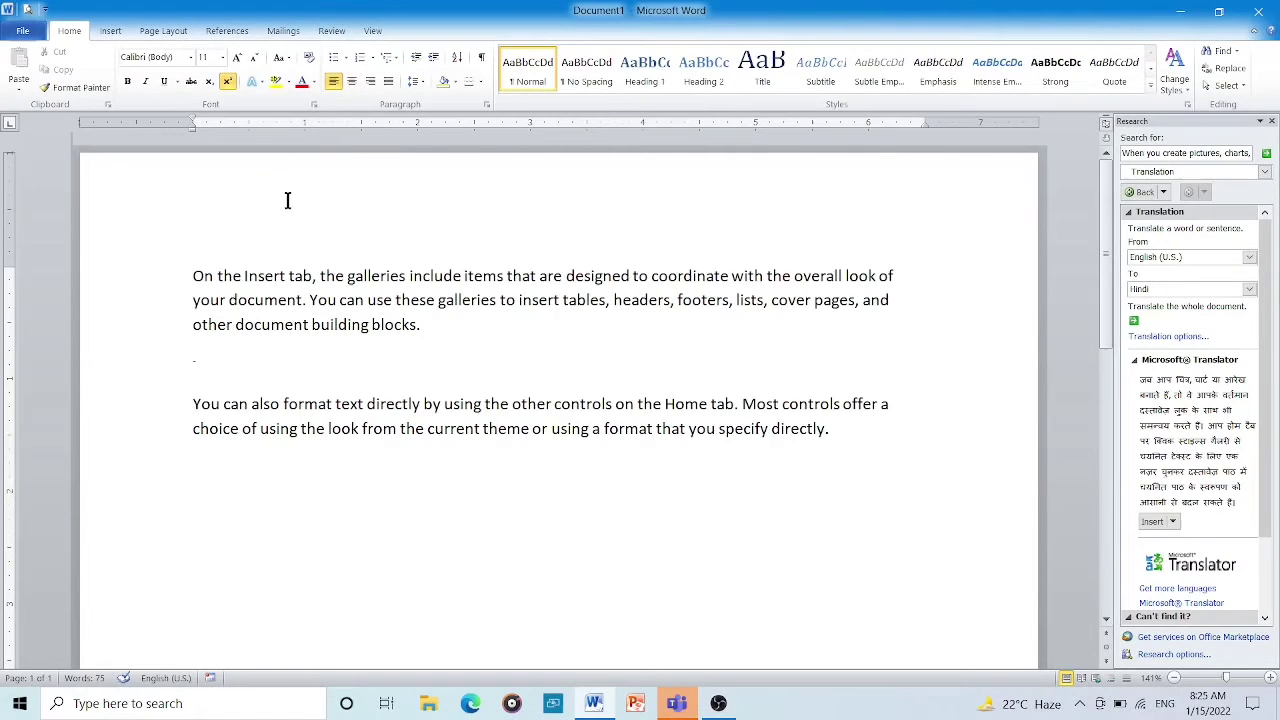
key(ctrl+z)
key(ctrl+z)
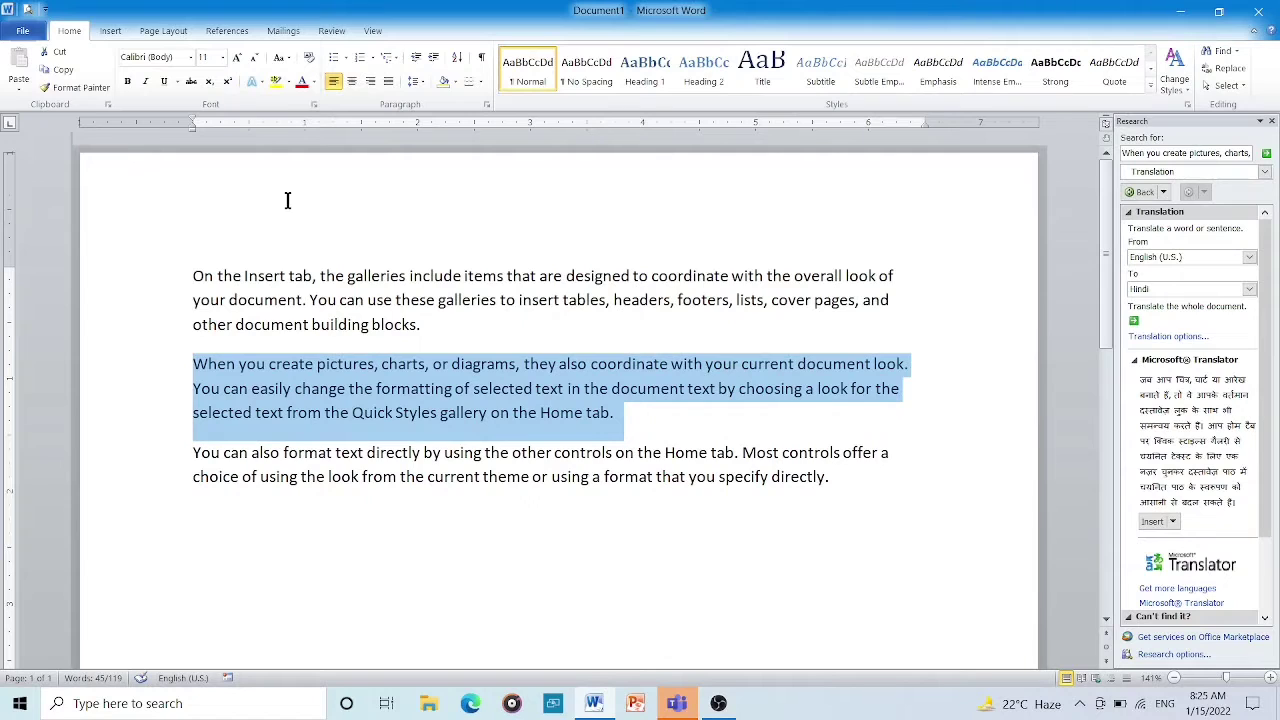
click(865, 645)
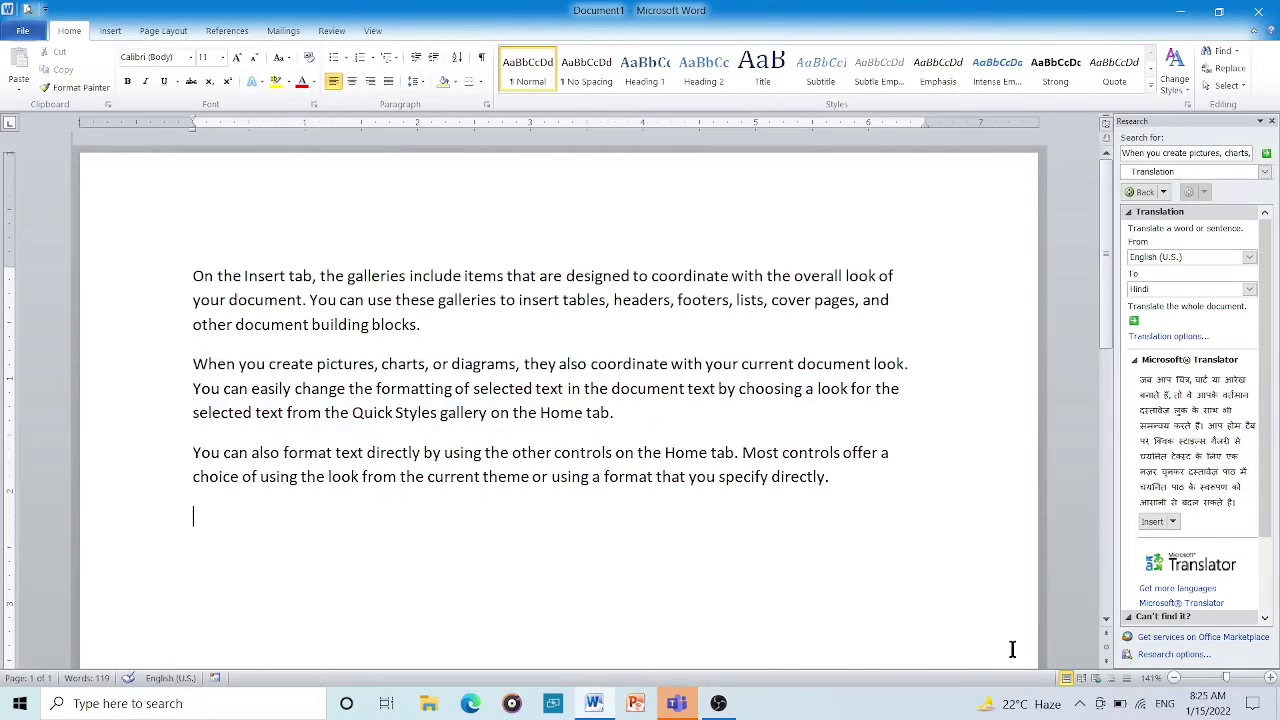
Examine the Office language preferences, including the additional editing languages offered, without changing any setting.
click(330, 32)
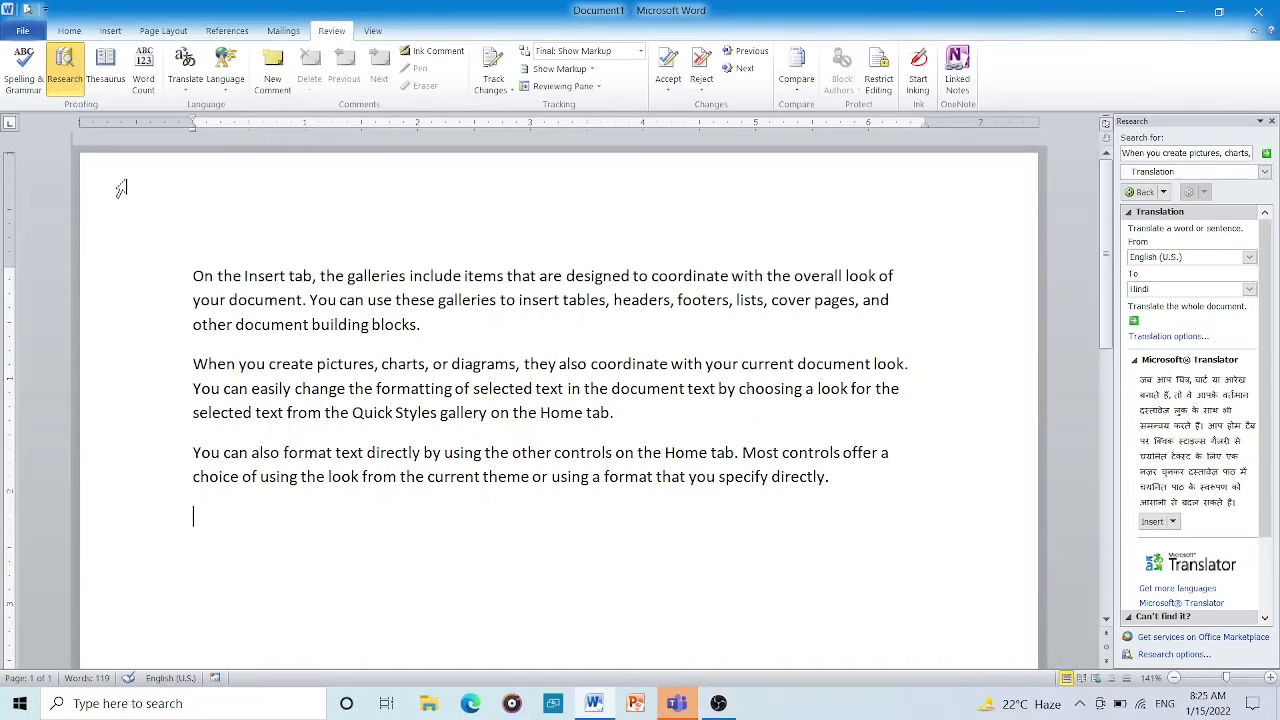
click(226, 86)
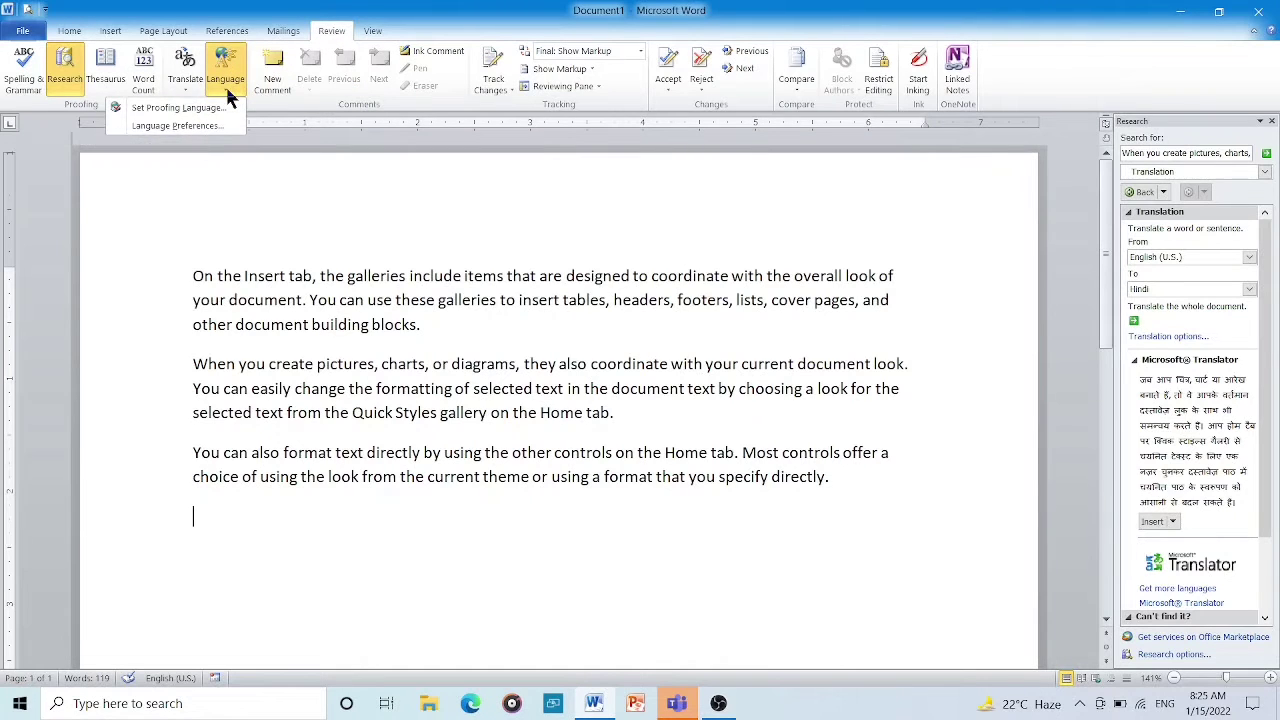
click(226, 86)
right_click(218, 88)
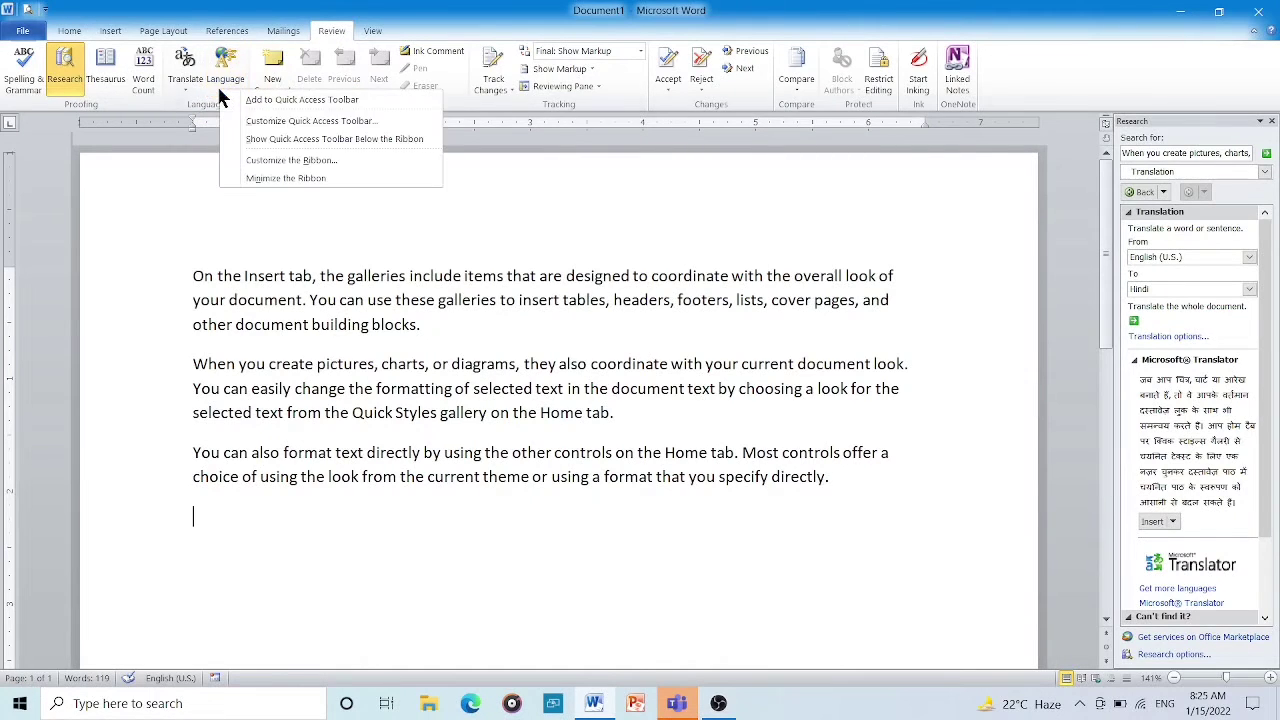
click(226, 80)
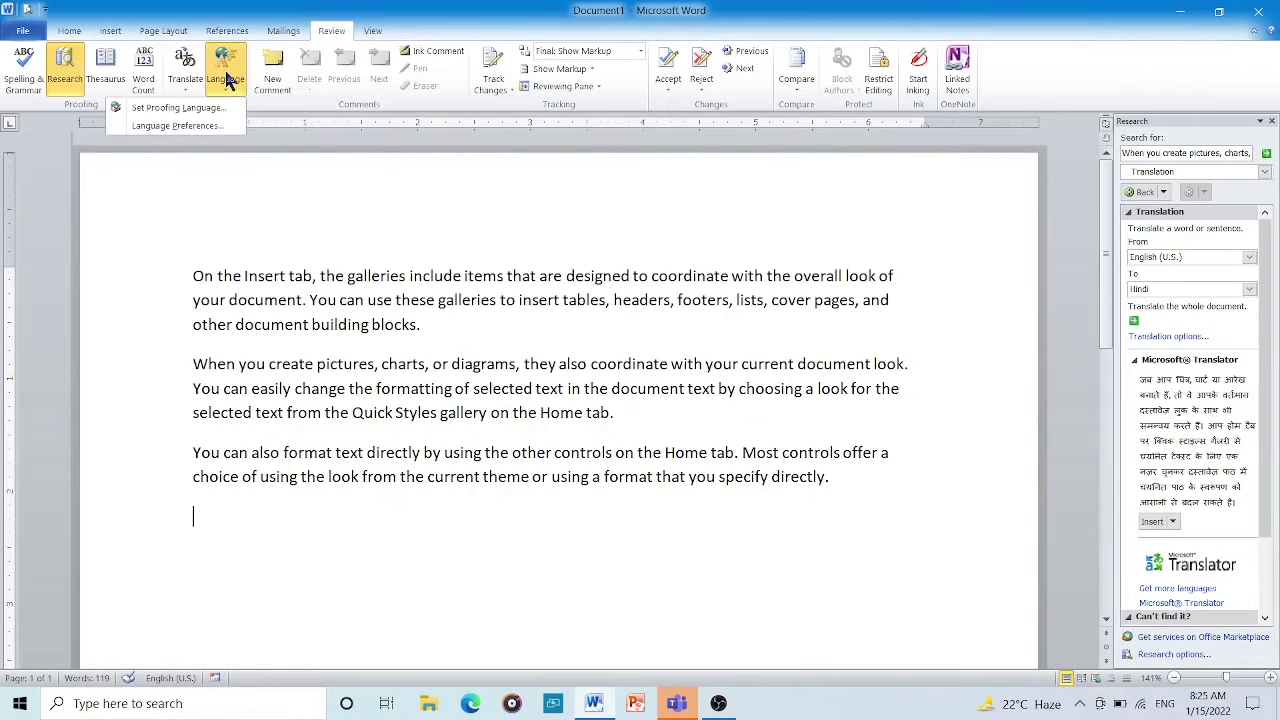
click(218, 125)
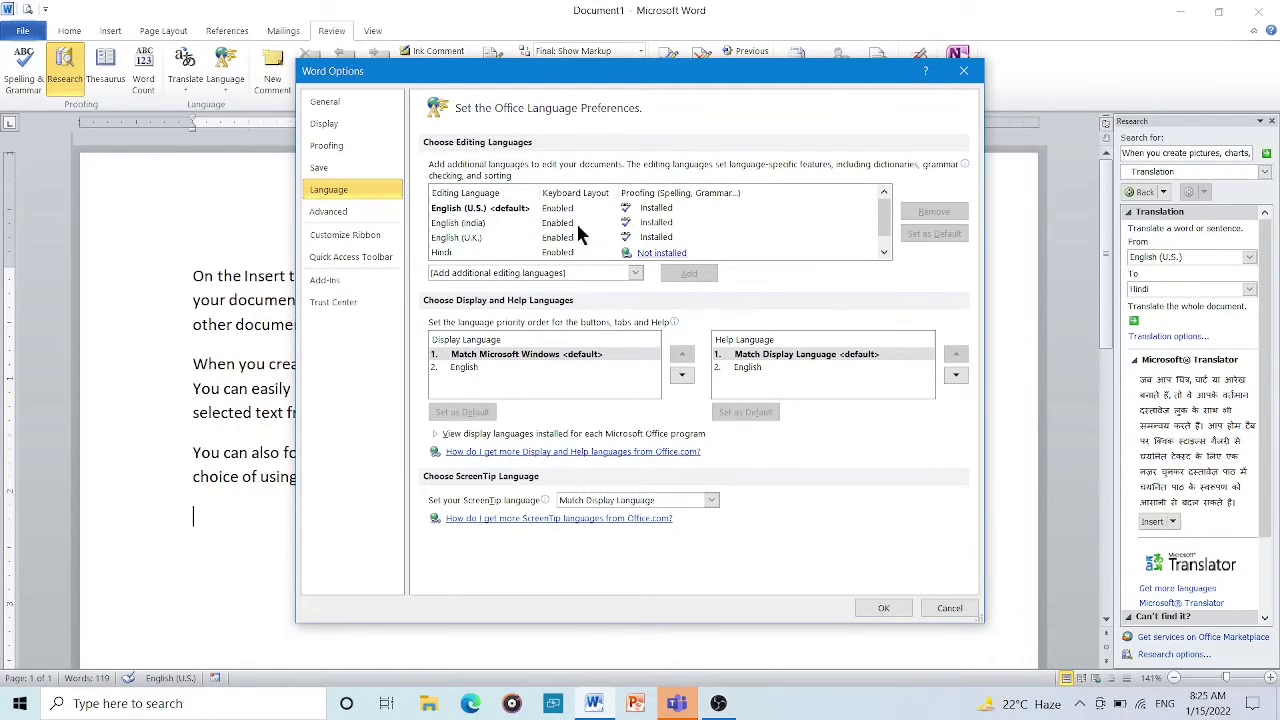
click(610, 278)
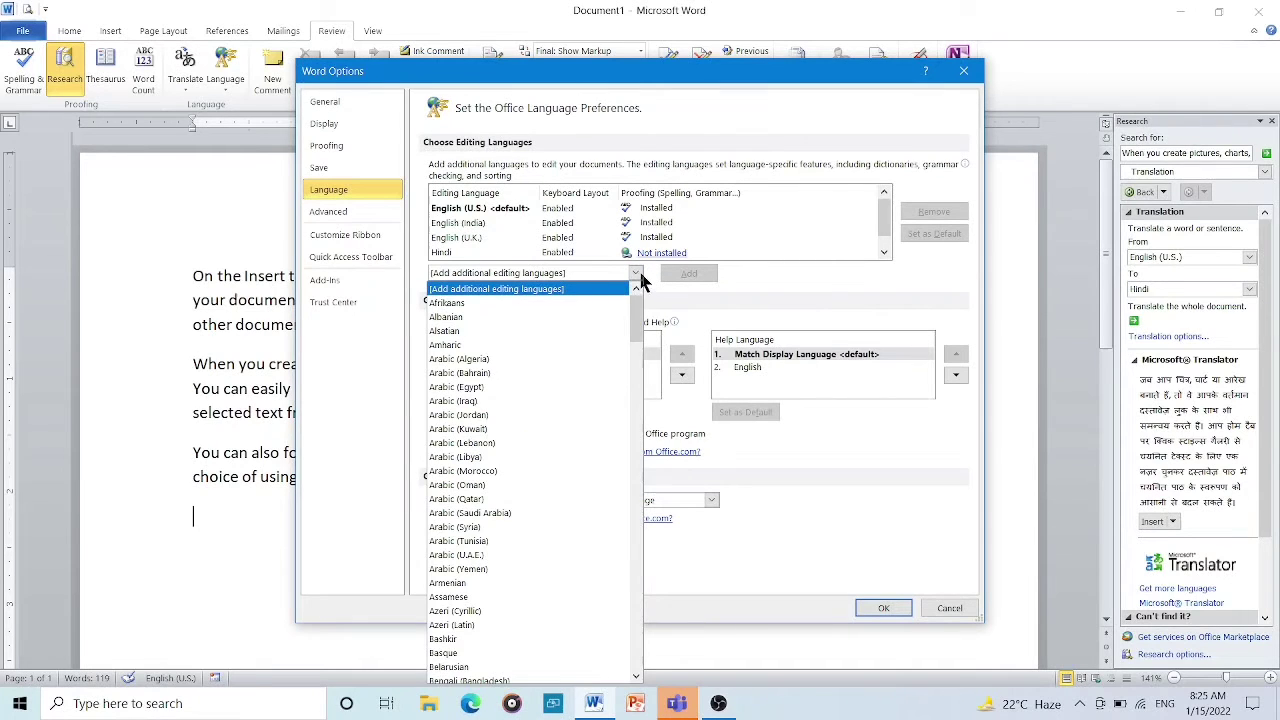
click(641, 280)
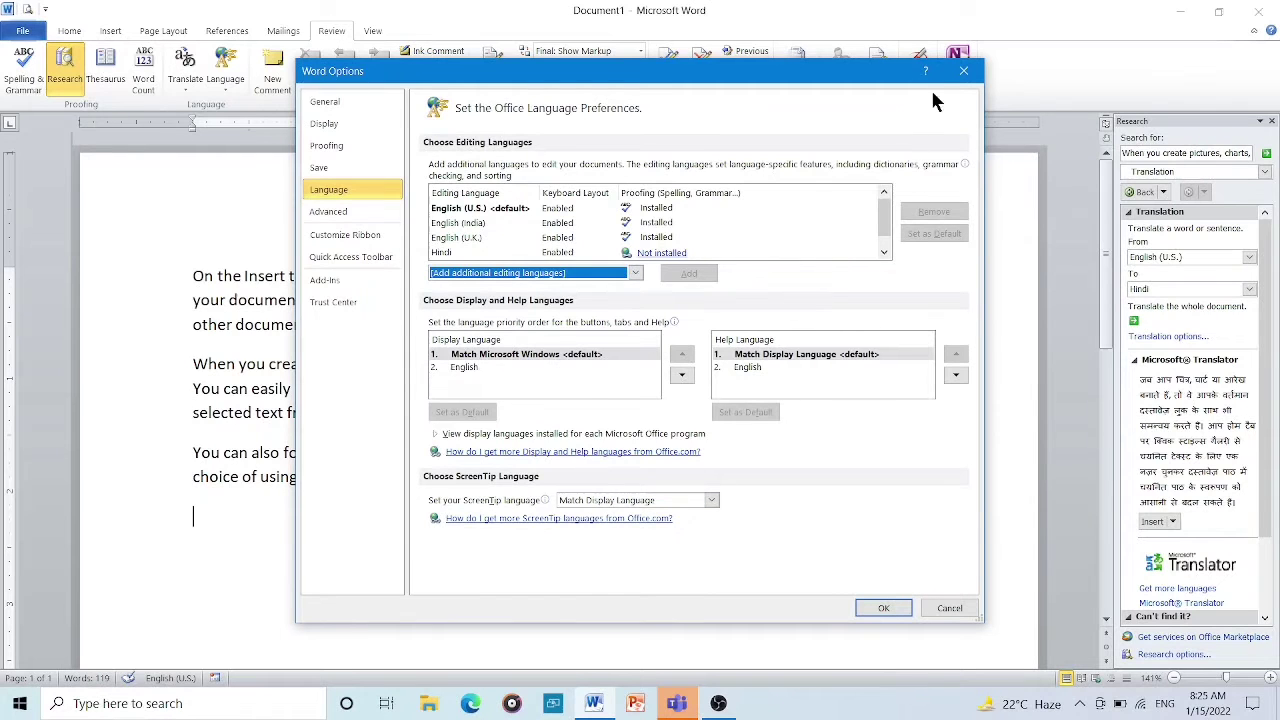
click(965, 71)
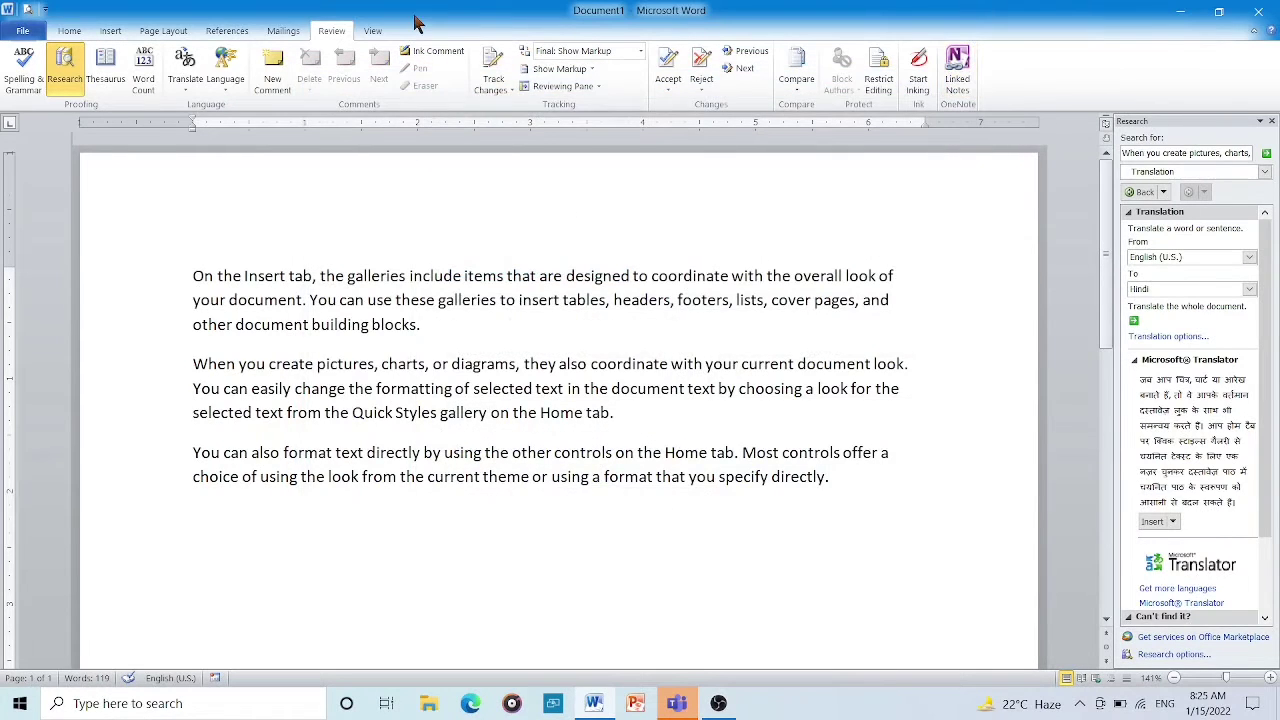
Add a comment reading "gkjkgkjk" to the word "directly" at the end of the third paragraph.
click(268, 90)
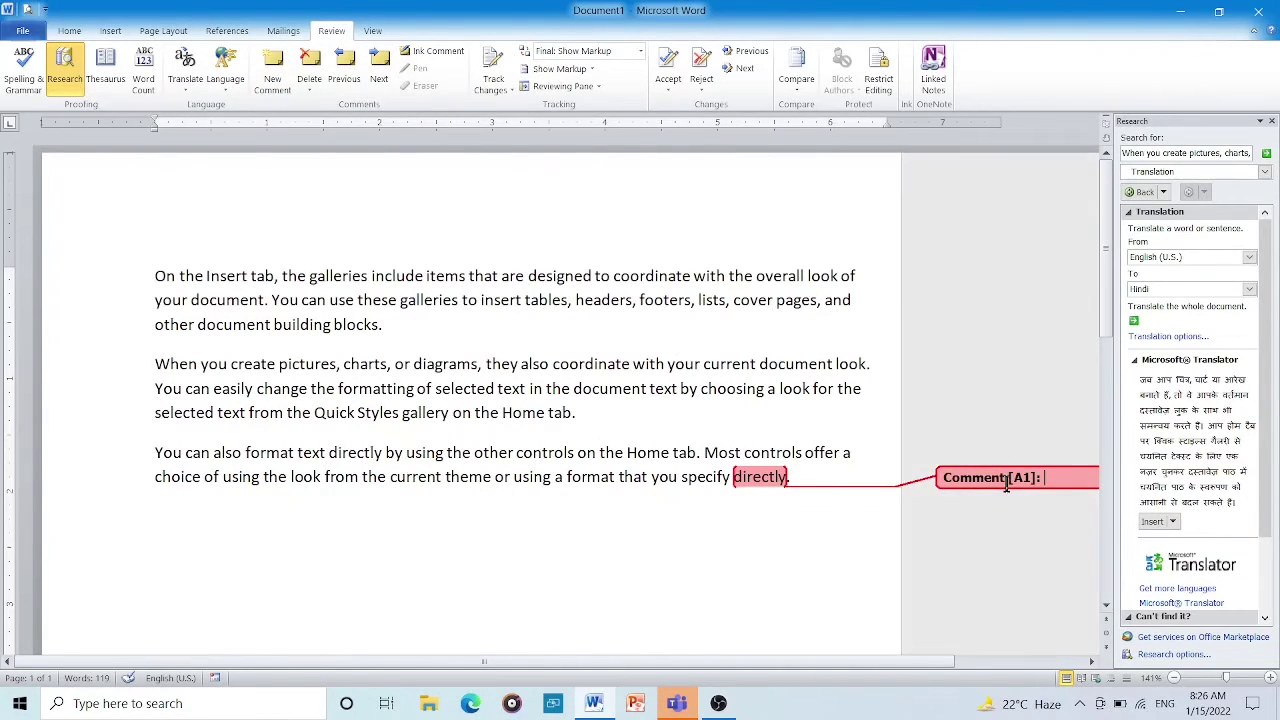
text(gkjkgkjk)
click(152, 275)
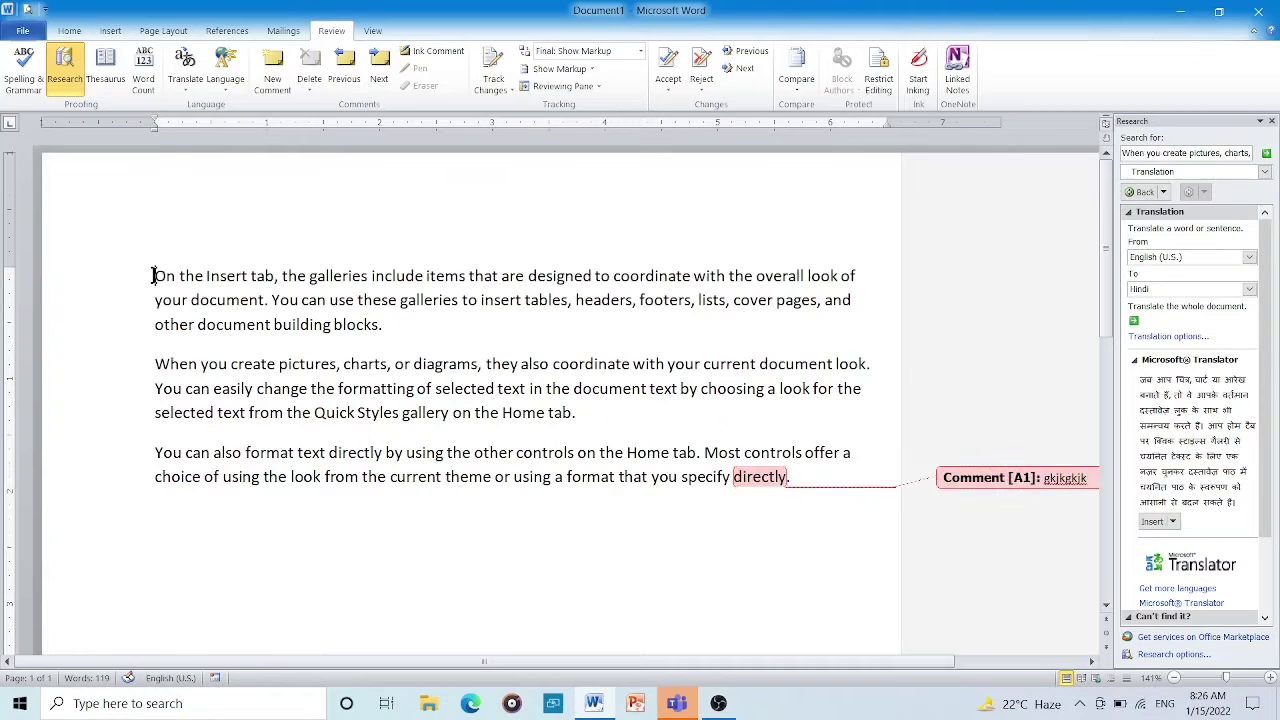
Add a comment reading "hllalhak" to the whole first paragraph, and go to the next comment and back.
drag(157, 276, 404, 322)
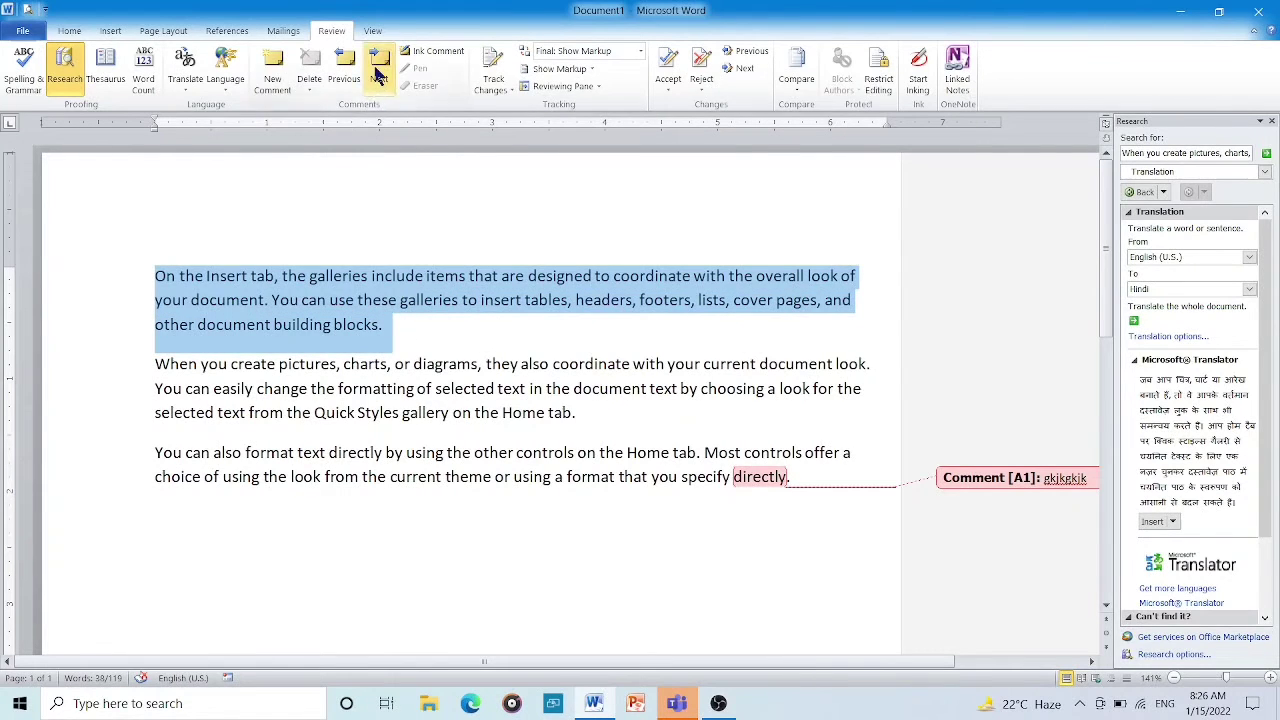
click(272, 70)
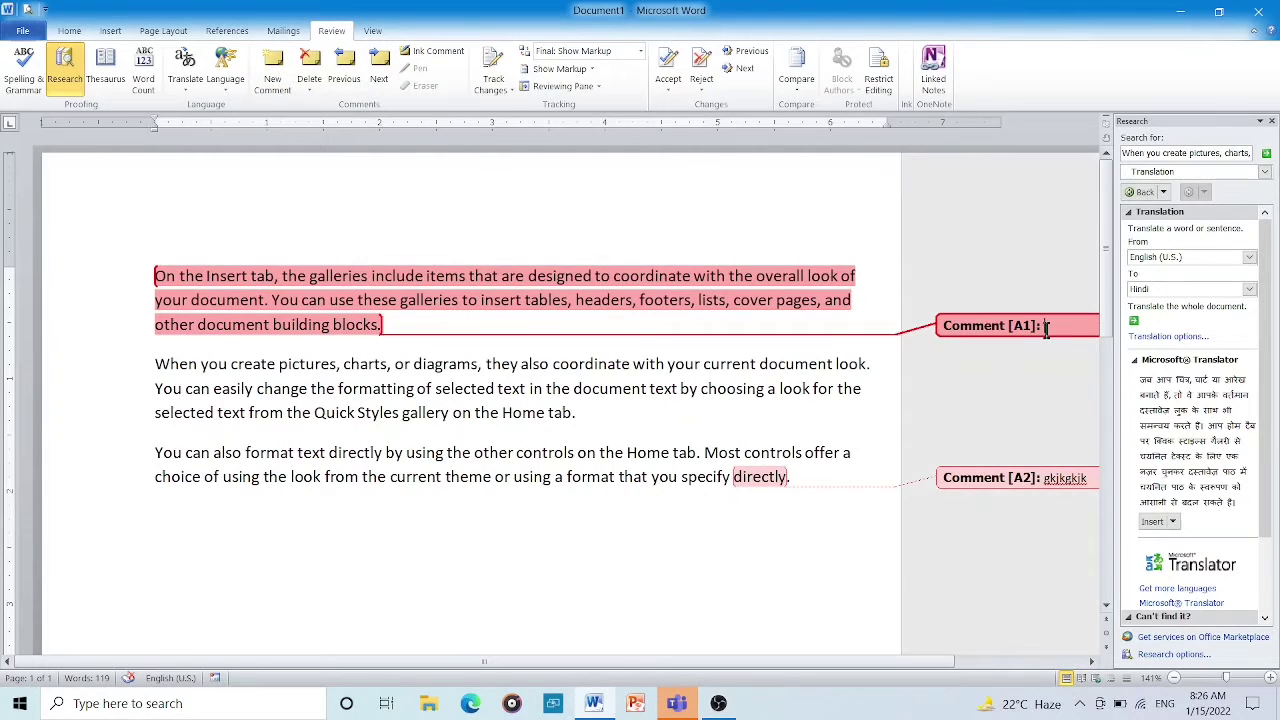
text(hllalhak)
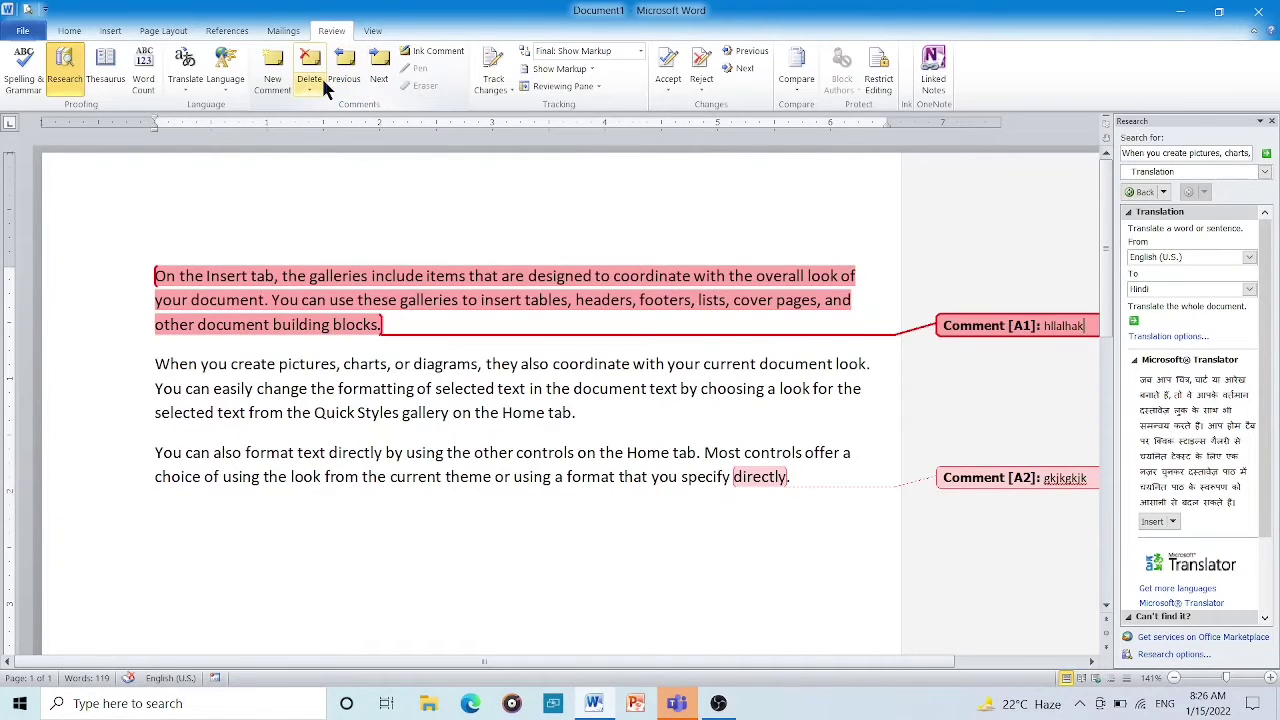
click(386, 82)
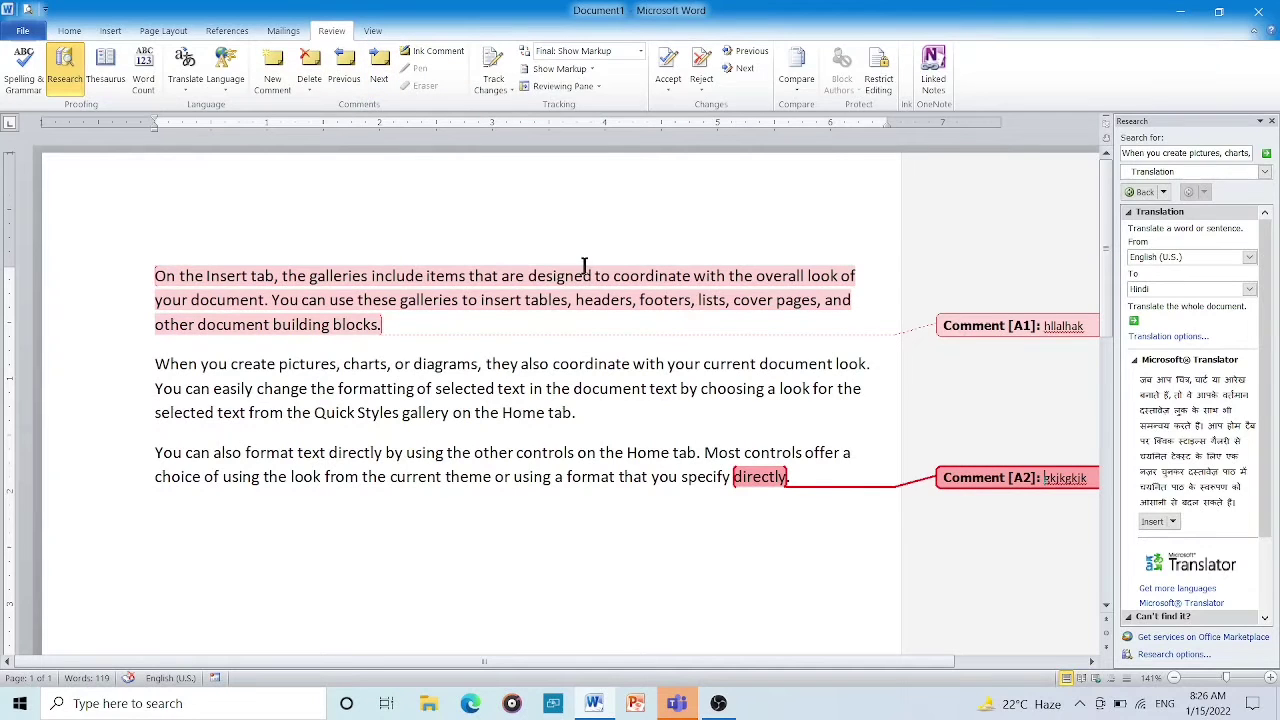
click(347, 87)
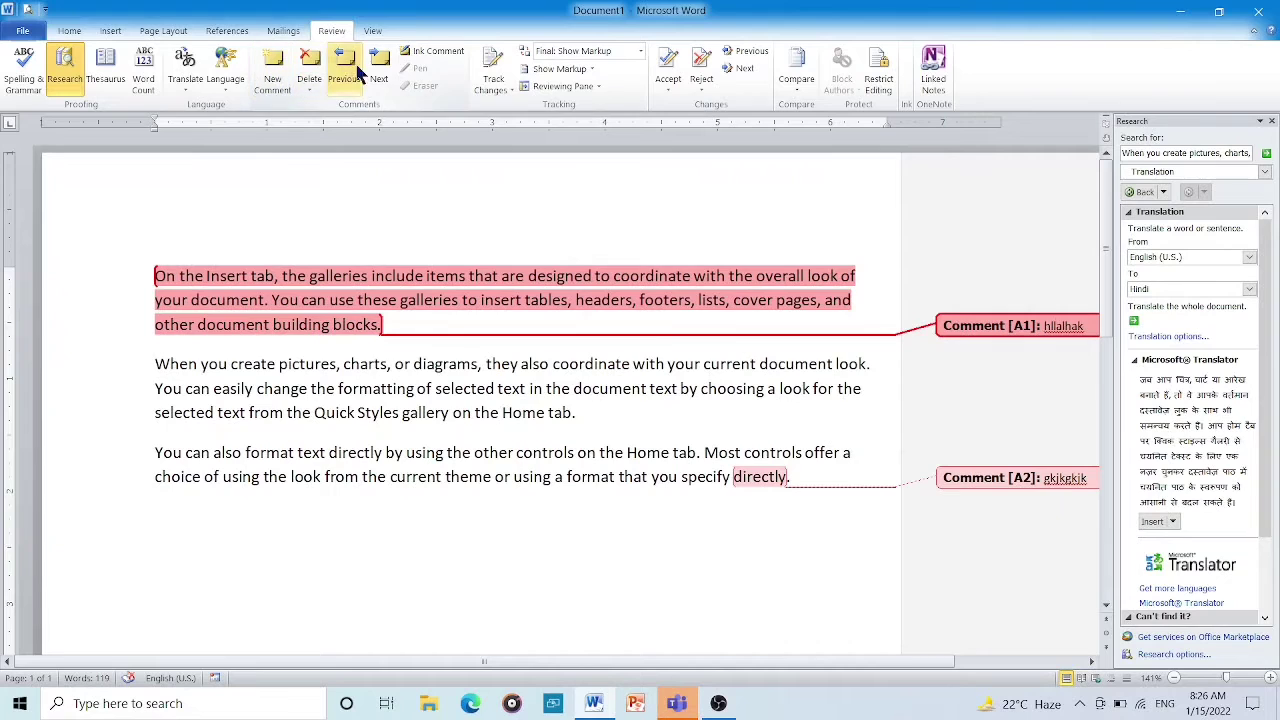
Add an ink comment to the first paragraph, draw a freehand scribble in it and erase that scribble.
click(450, 52)
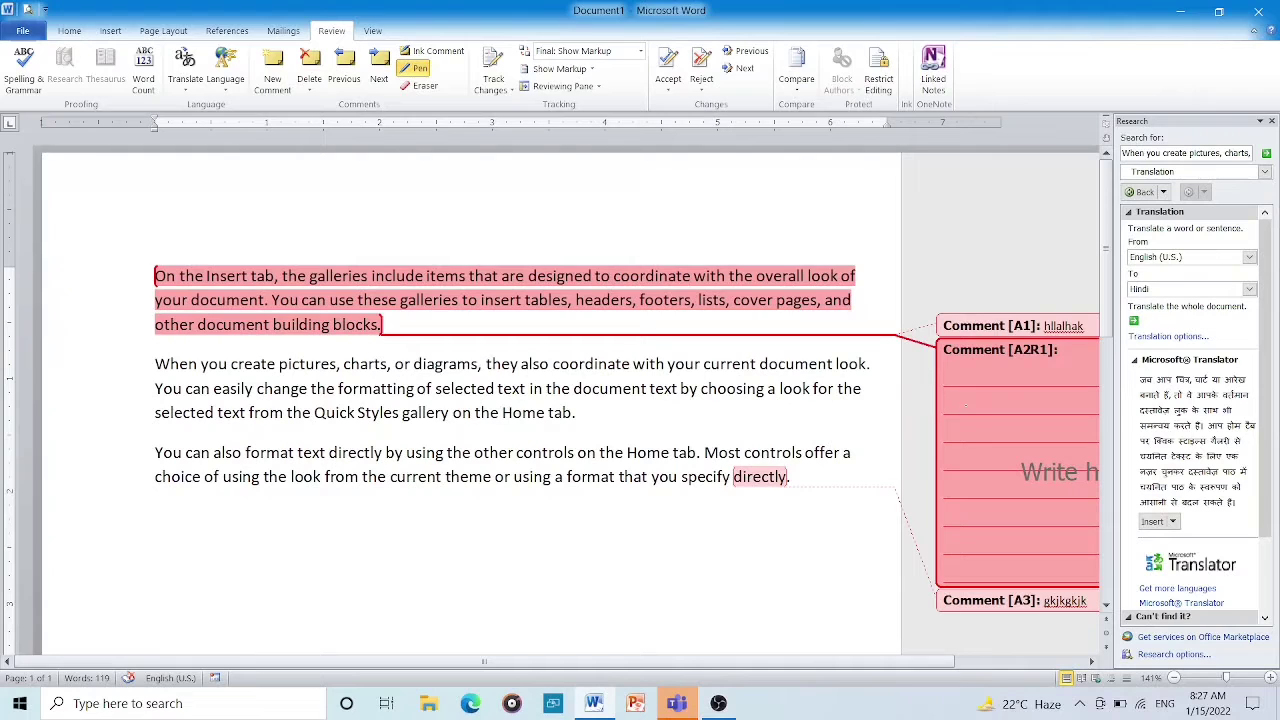
mouse_move(960, 400)
mouse_down()
mouse_move(966, 414)
mouse_move(1012, 414)
mouse_move(1058, 448)
mouse_move(1076, 434)
mouse_up()
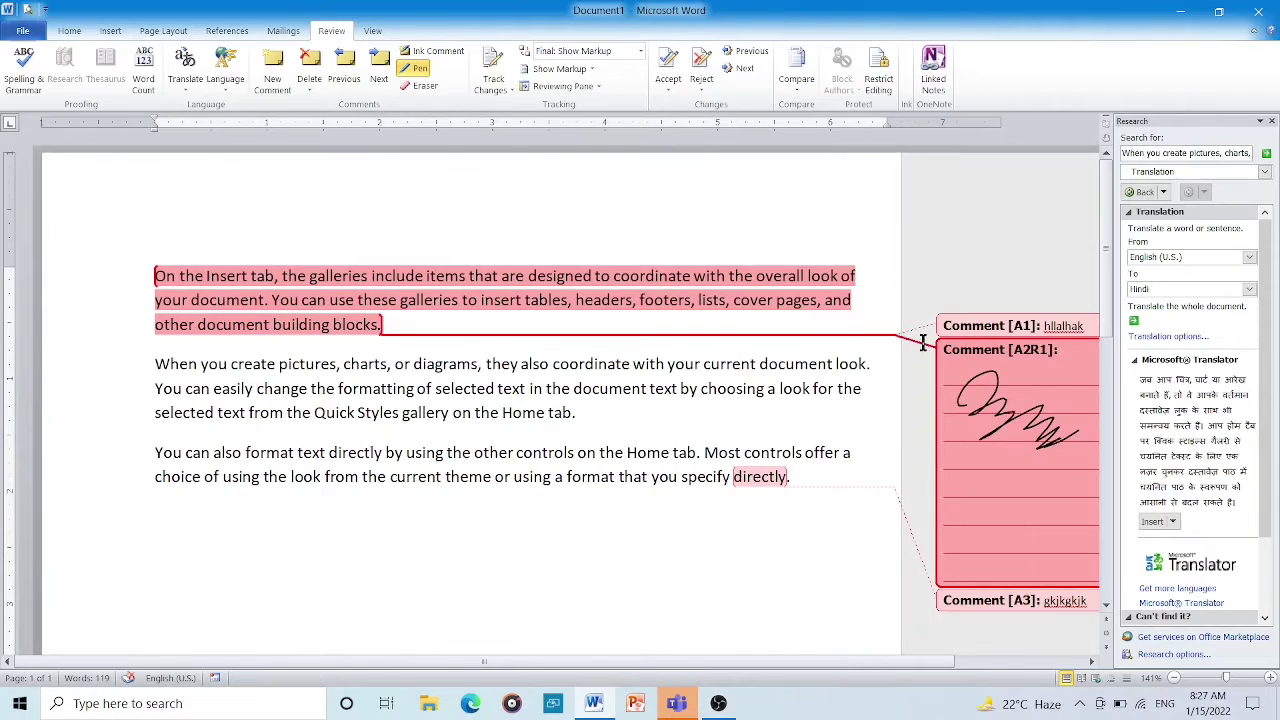
click(420, 86)
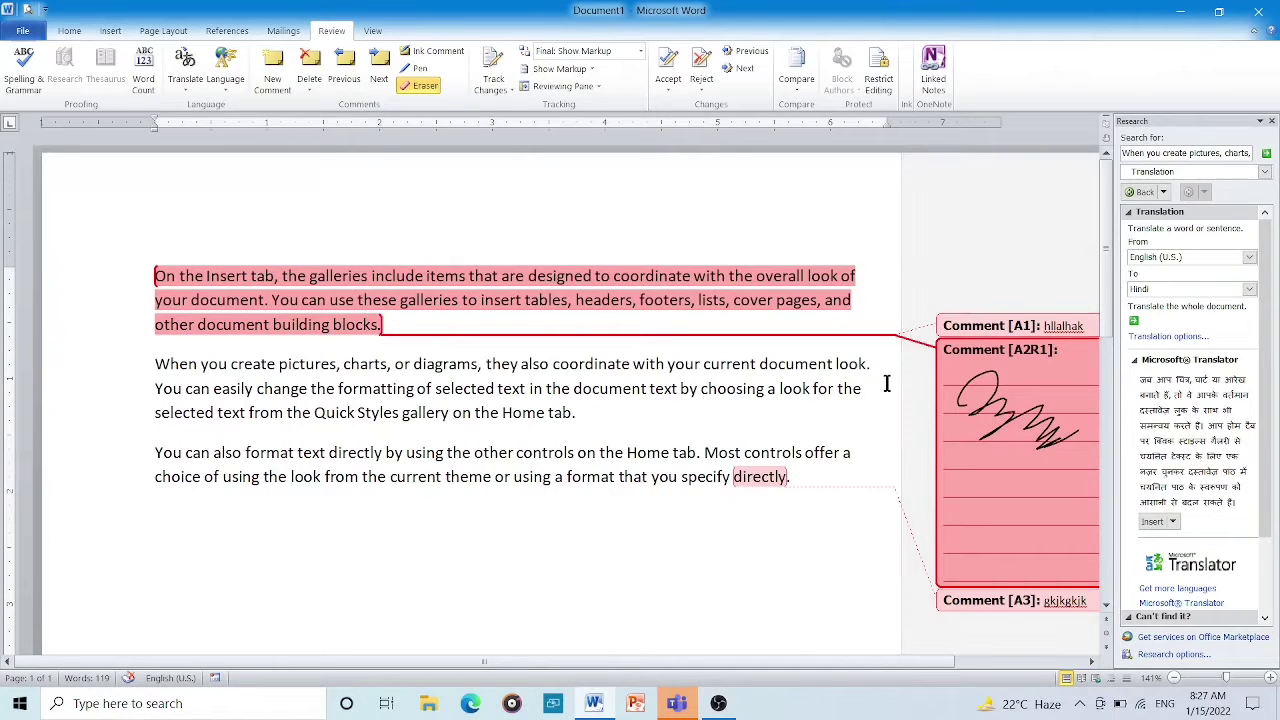
click(1022, 419)
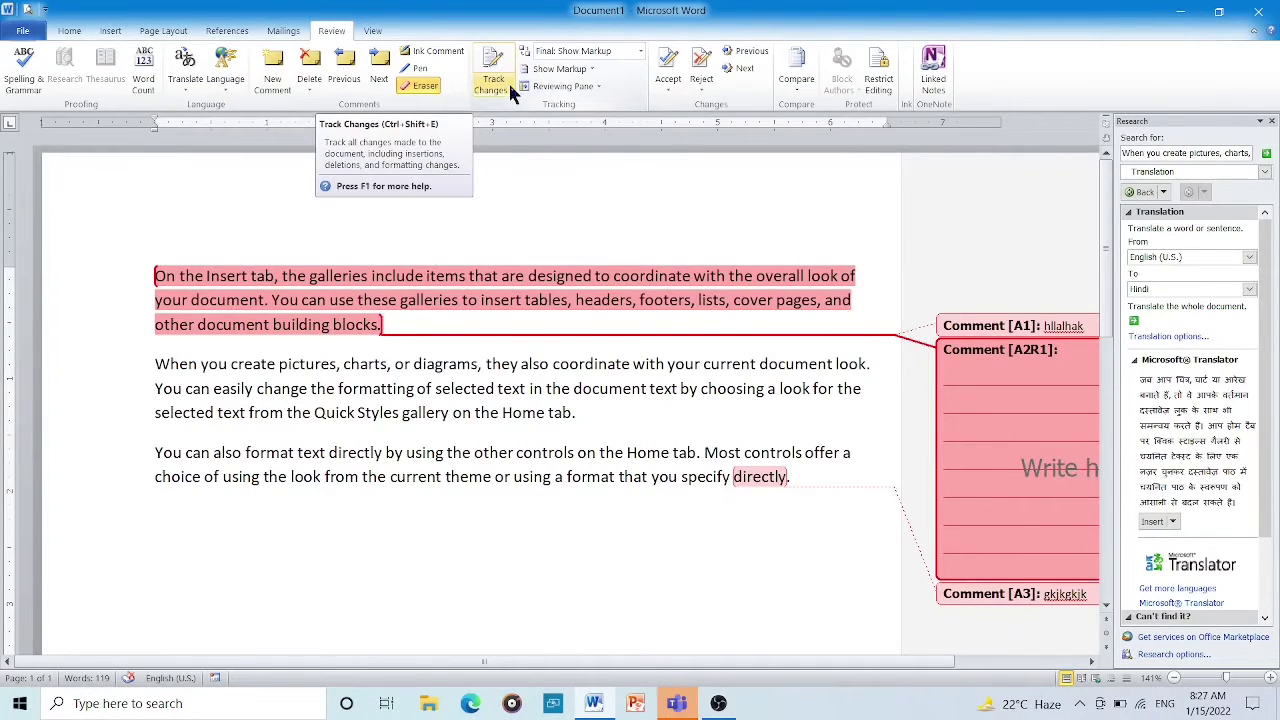
Turn on Track Changes and make the word "that" in the first paragraph bold and italic.
click(506, 87)
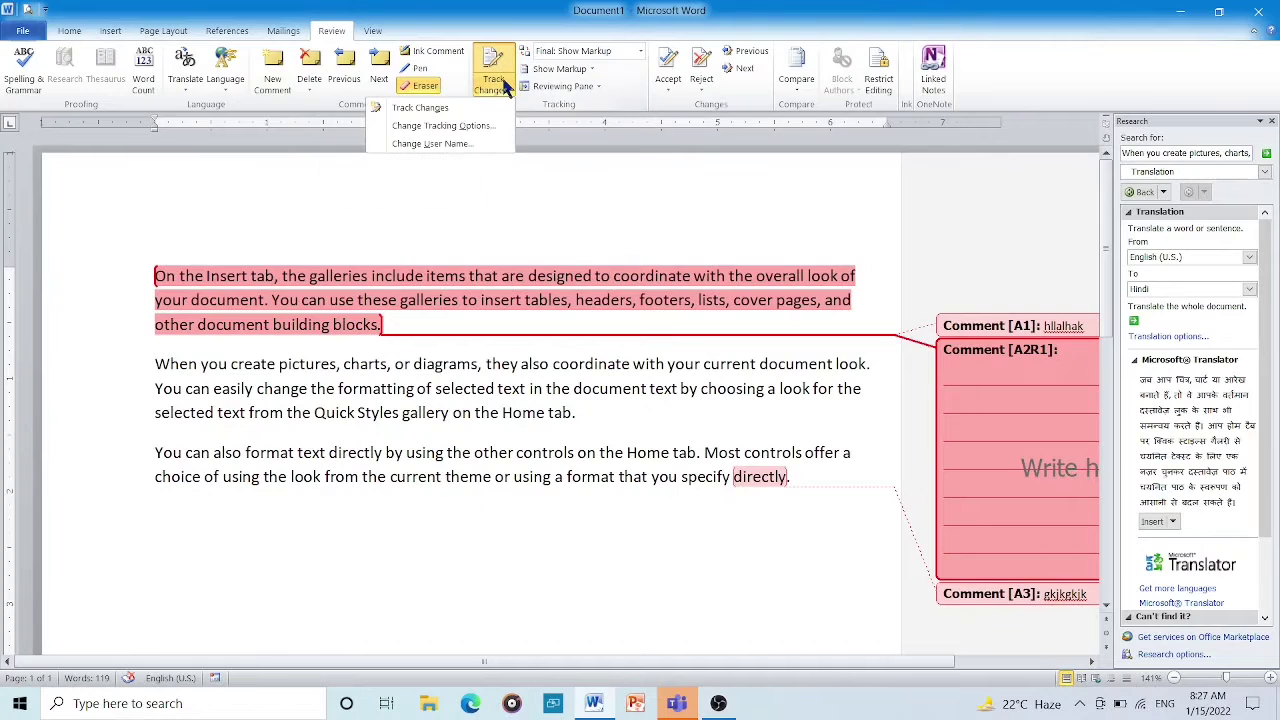
click(432, 110)
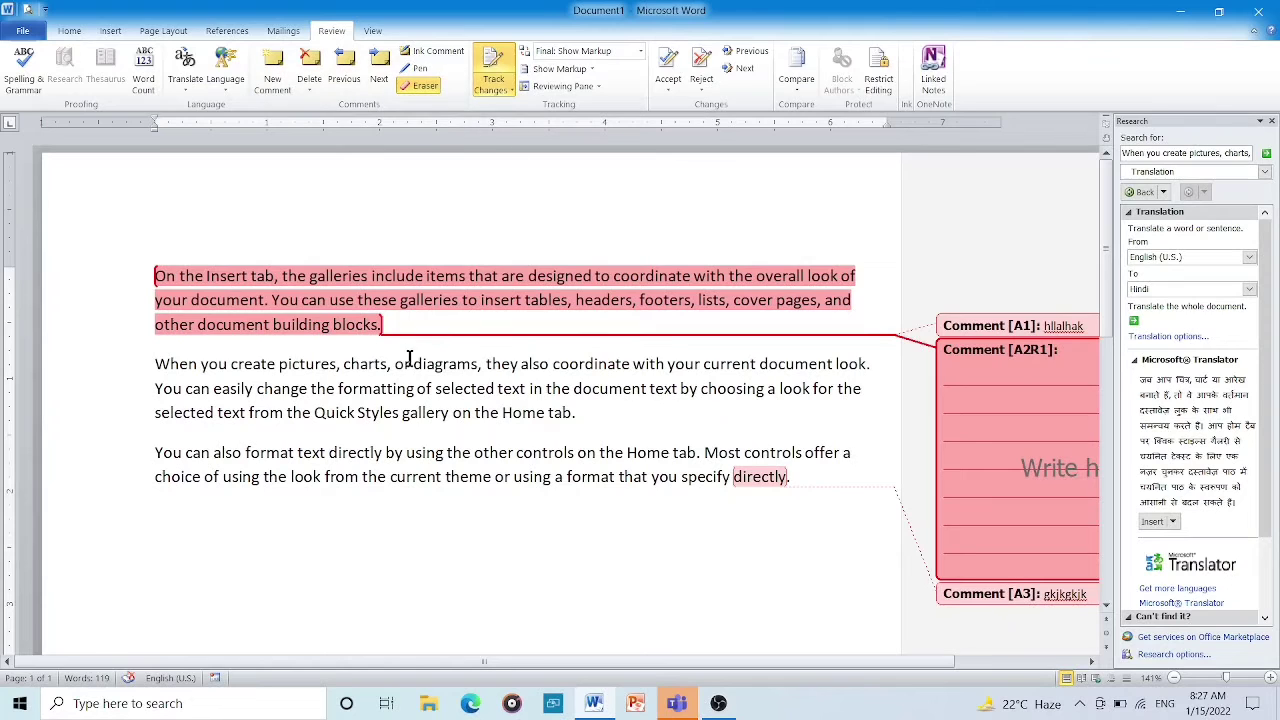
click(520, 398)
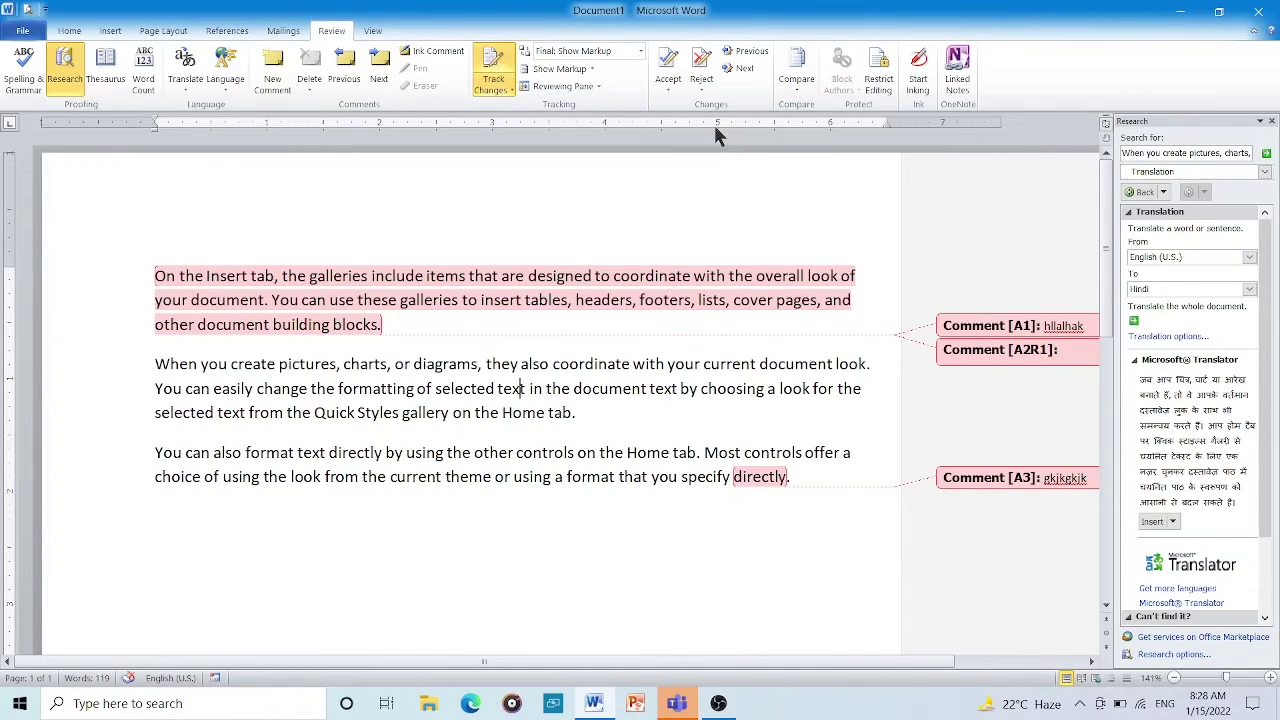
mouse_move(714, 706)
click(511, 87)
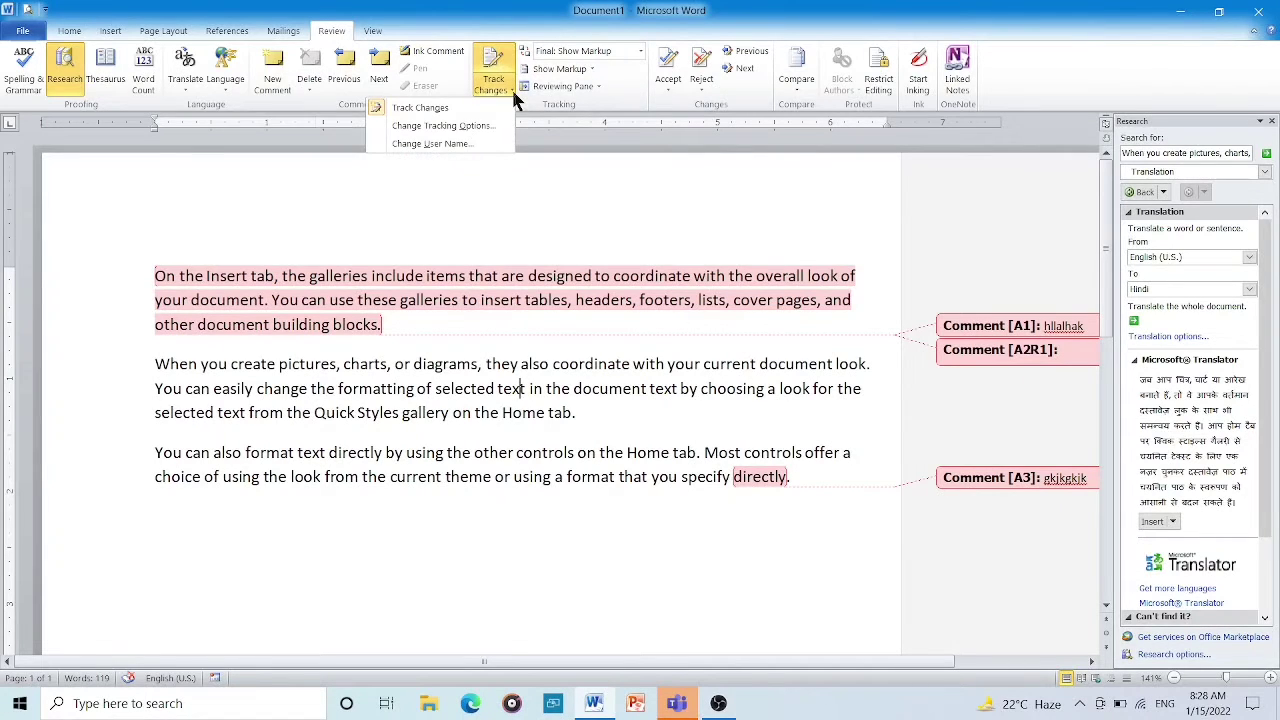
double_click(484, 276)
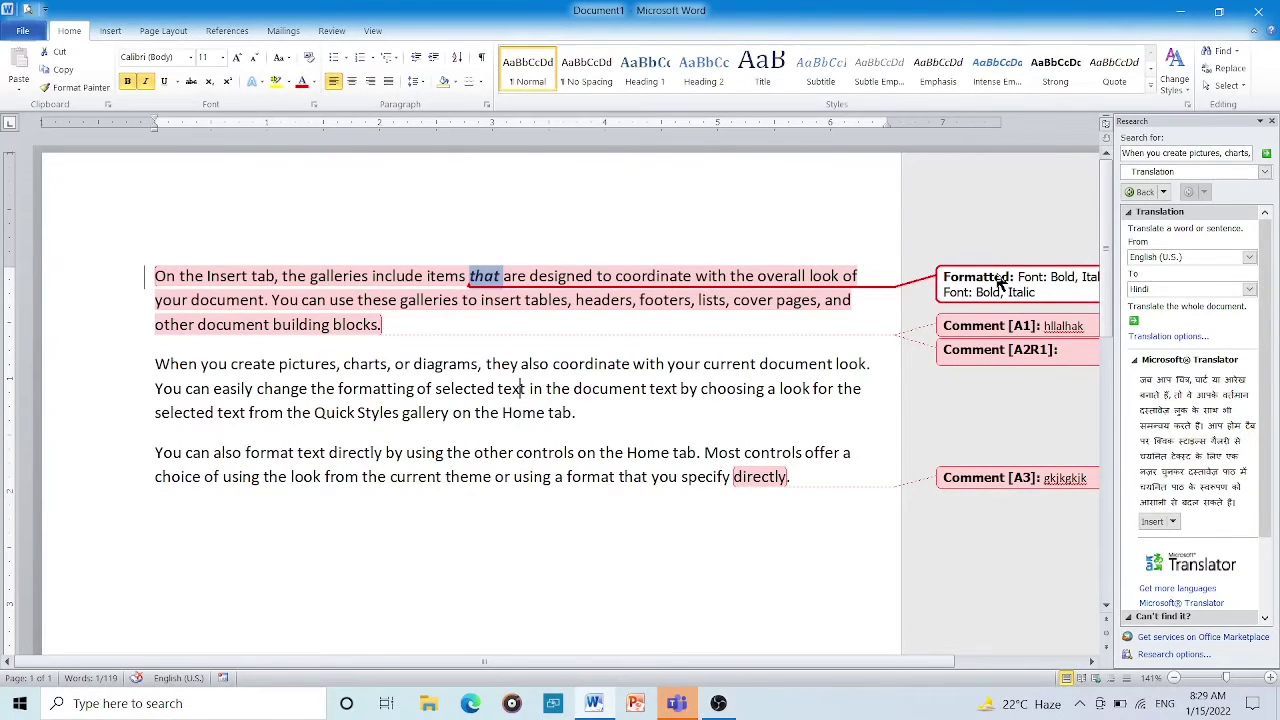
Reject the tracked formatting on "that" and the "hllalhak" comment, and view the choices for accepting changes.
click(328, 33)
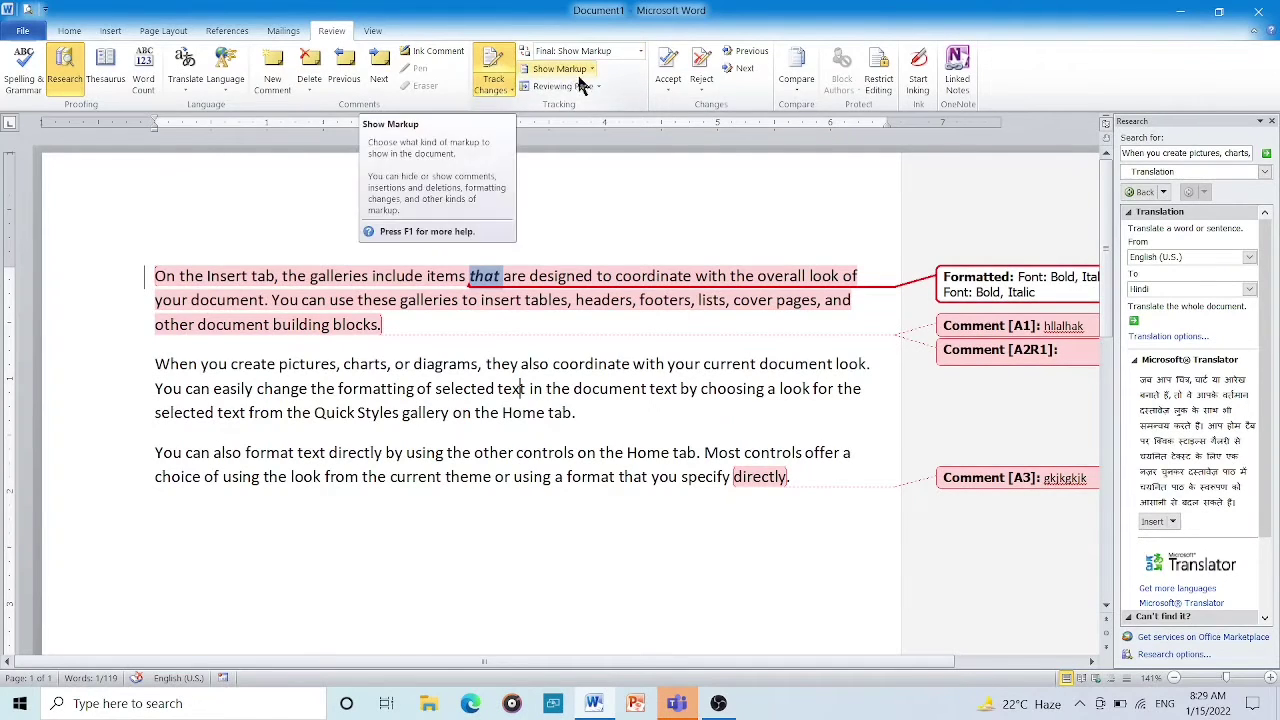
click(703, 72)
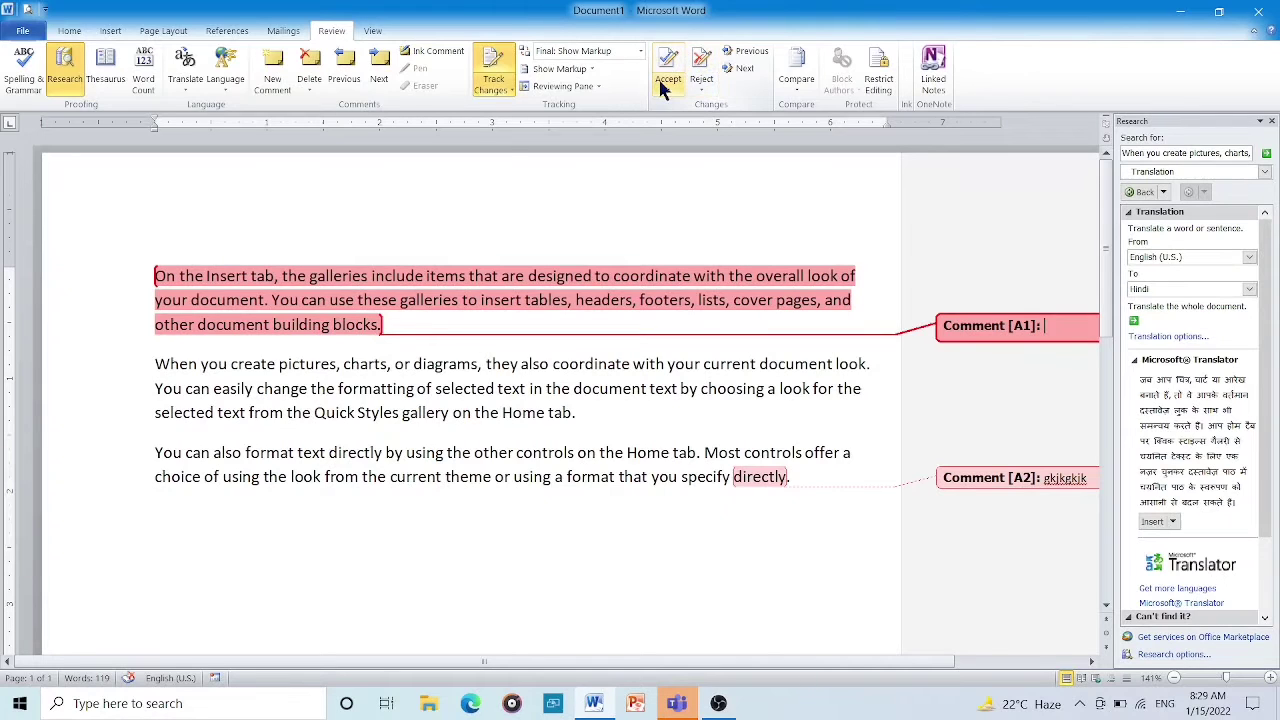
click(663, 88)
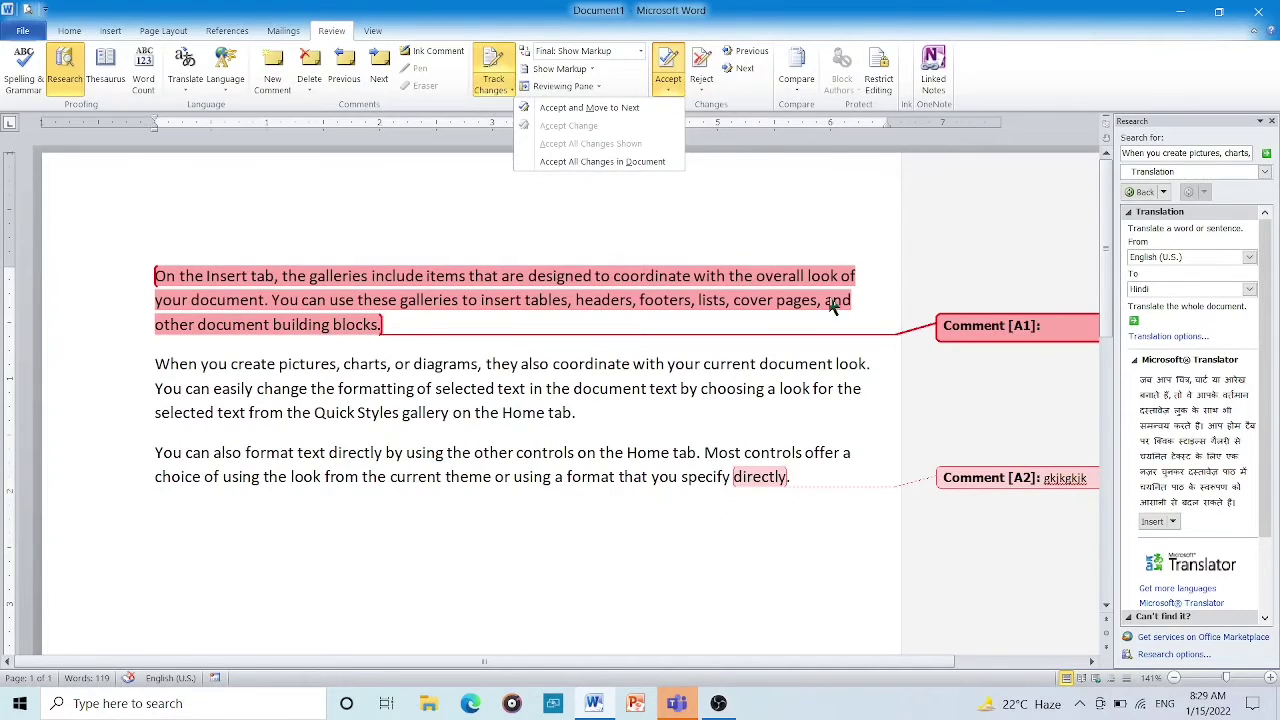
click(972, 333)
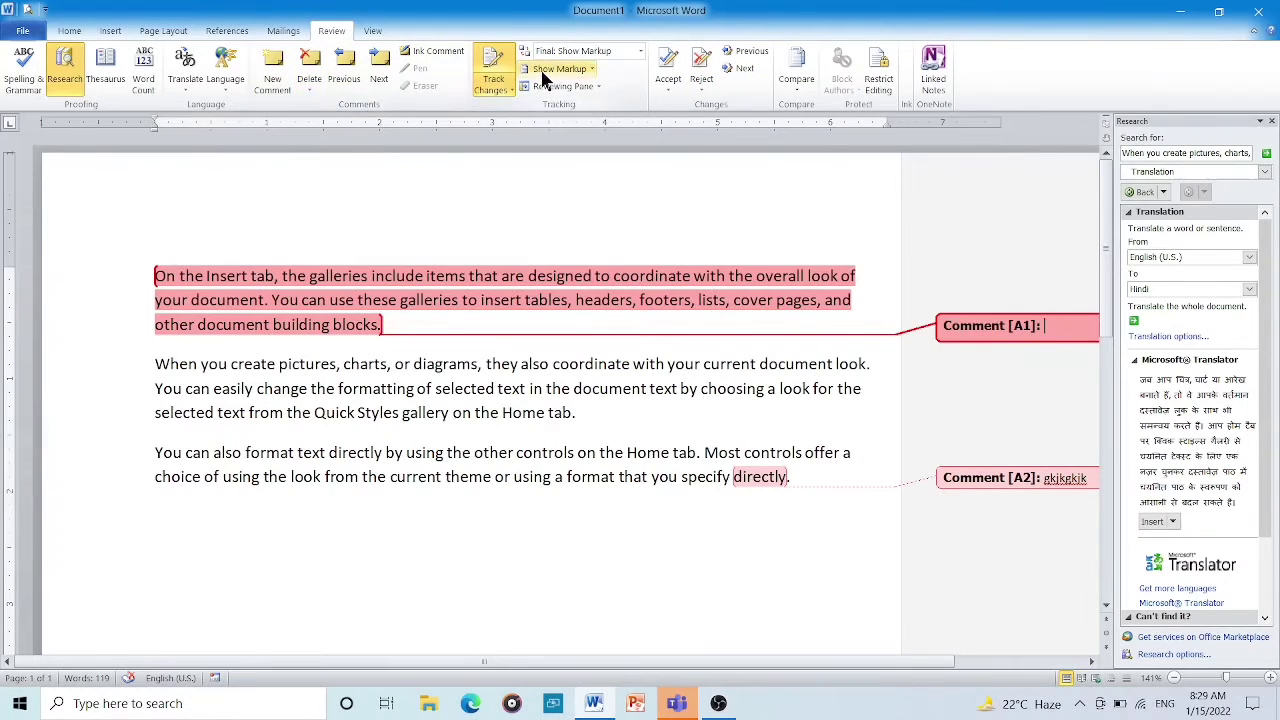
Review which kinds of markup are set to show in the document, leaving the choices as they are.
click(592, 72)
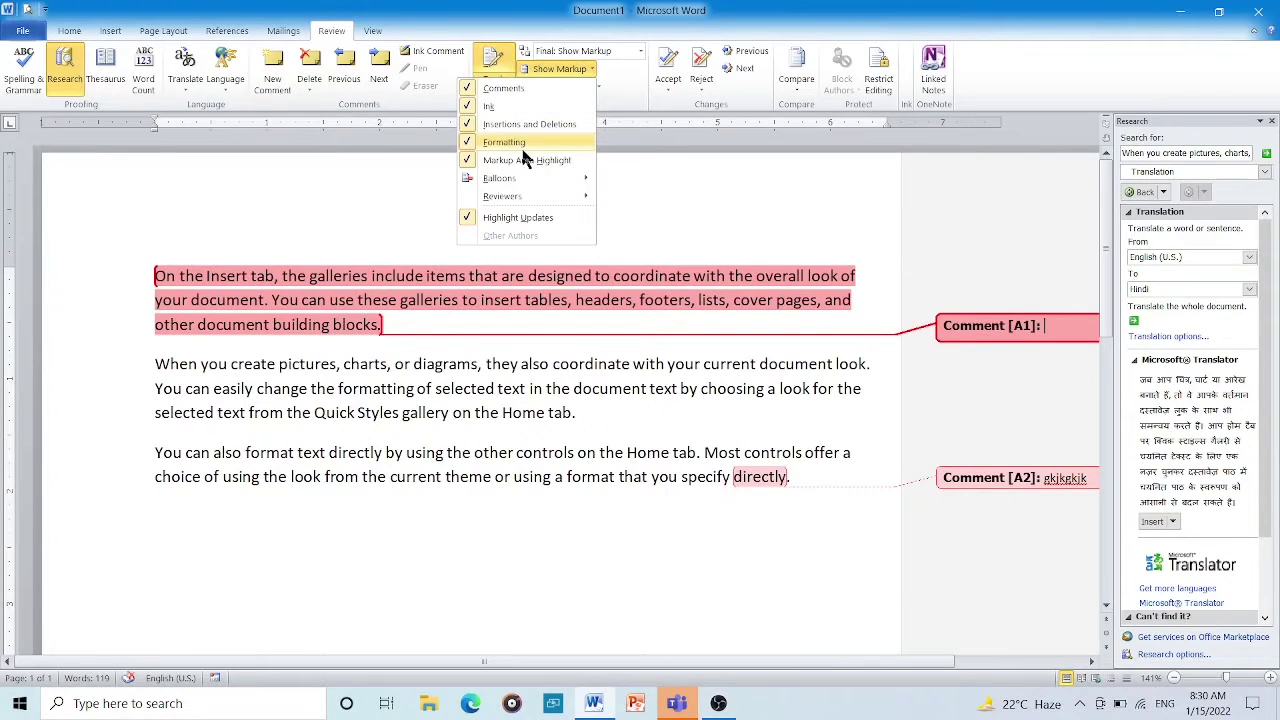
click(654, 190)
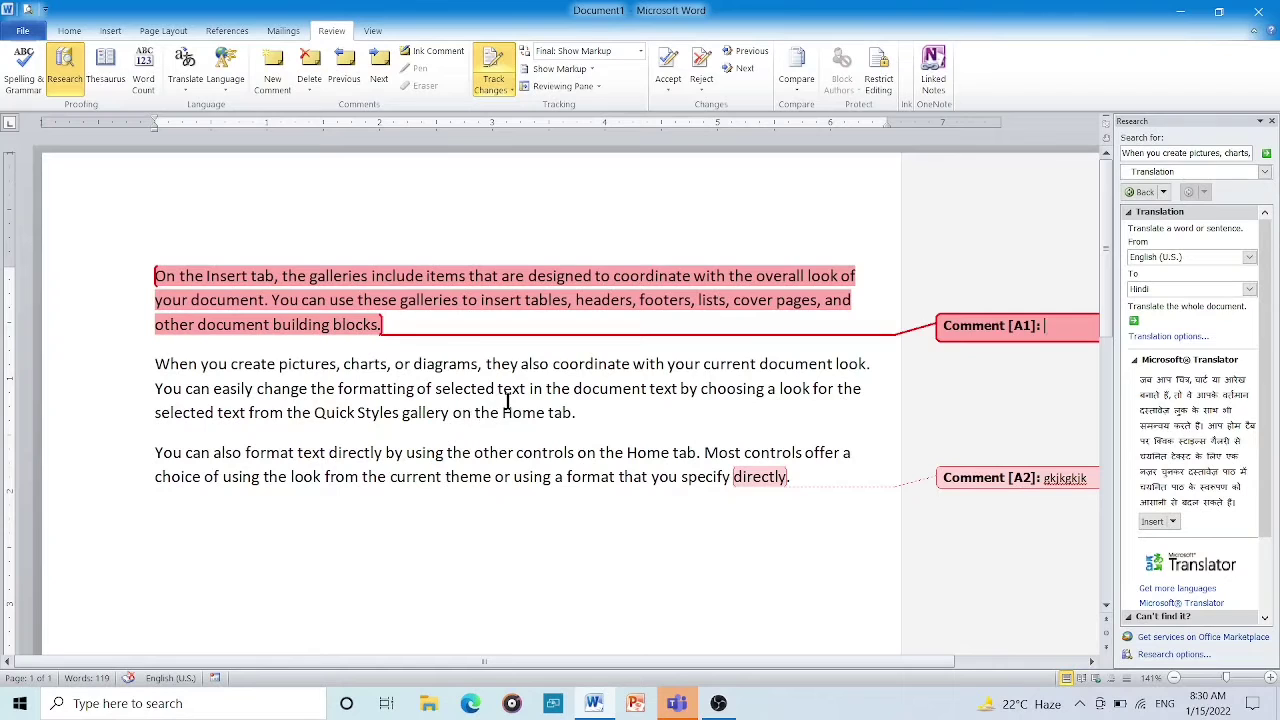
click(578, 72)
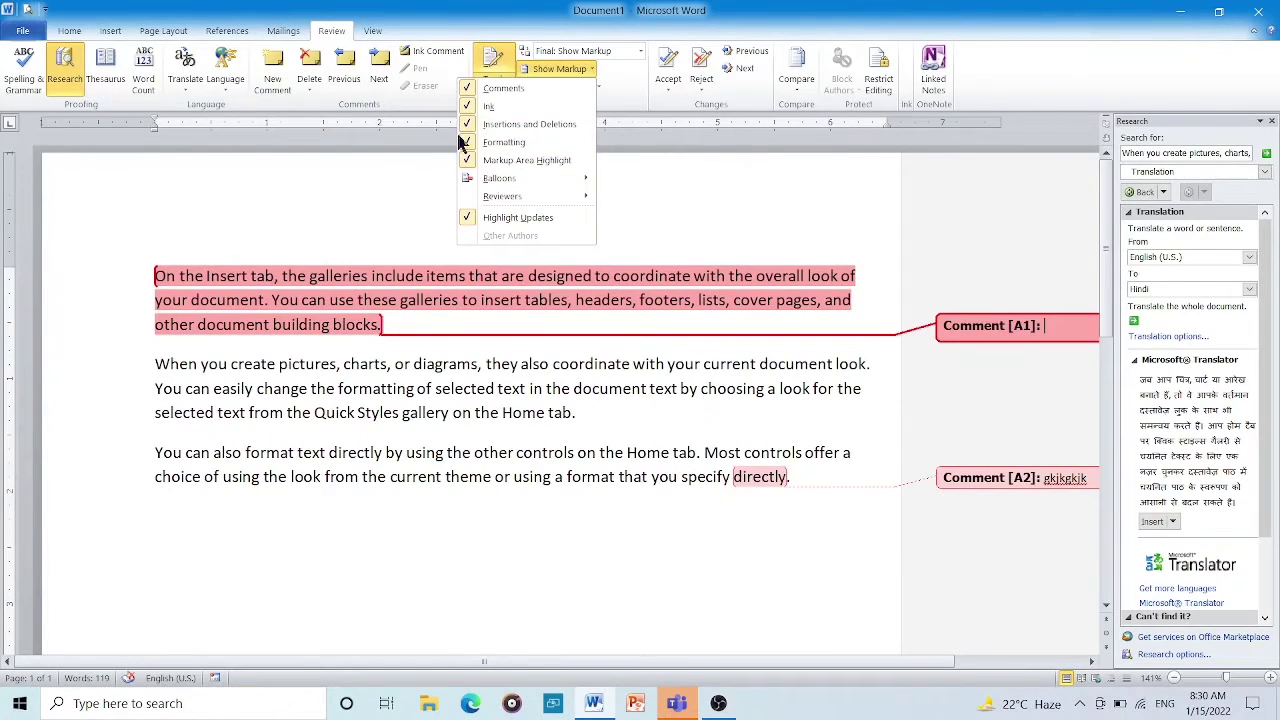
click(620, 198)
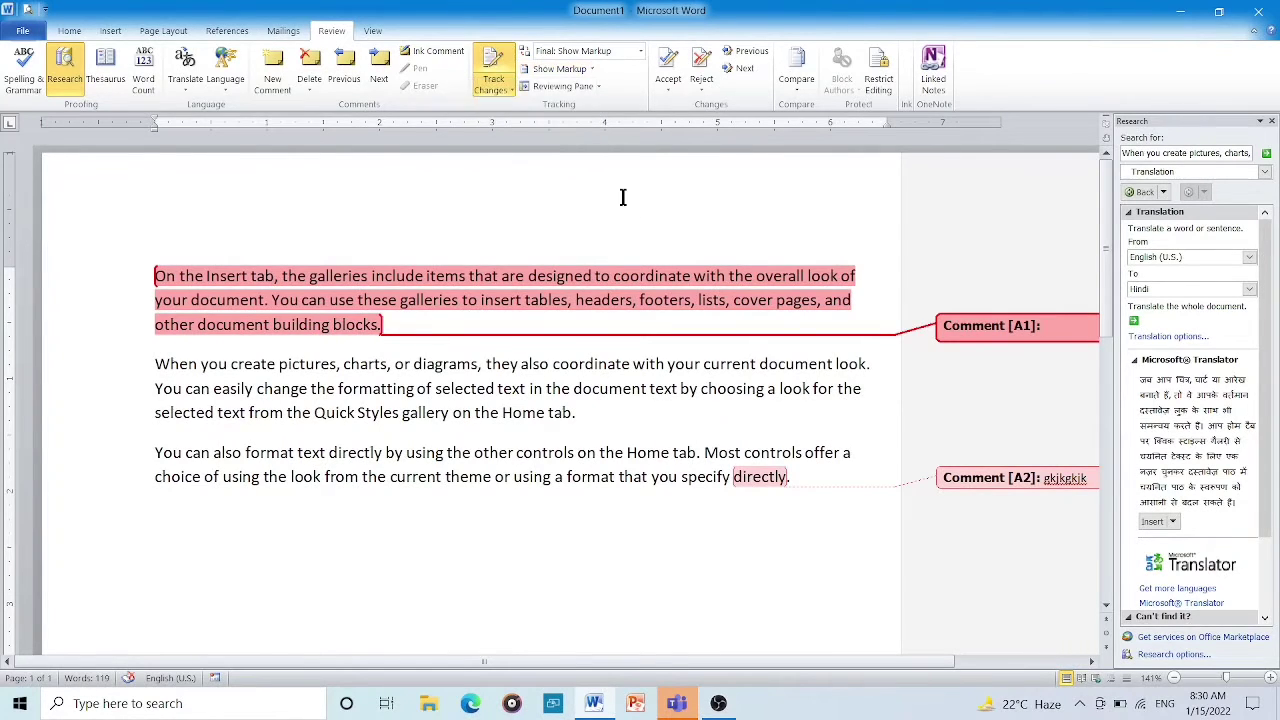
Cycle the review display through Final, Final: Show Markup, Original: Show Markup and Original, ending on Final.
click(640, 54)
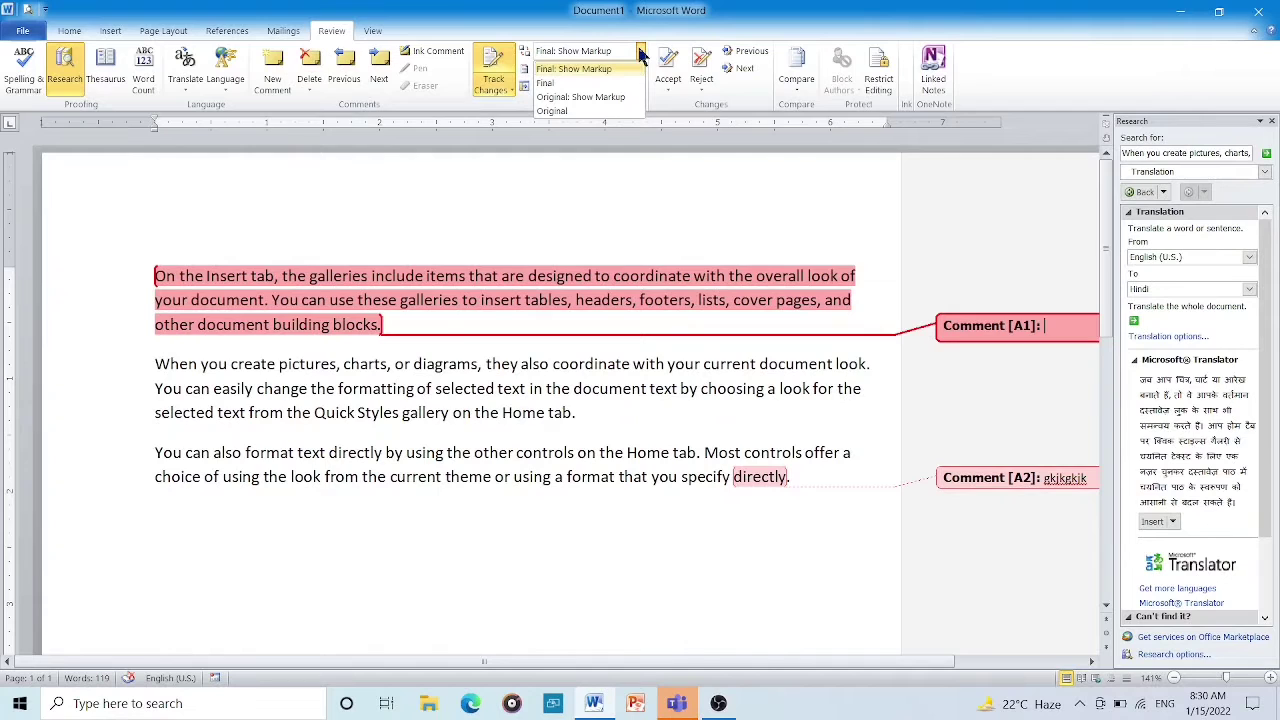
click(563, 84)
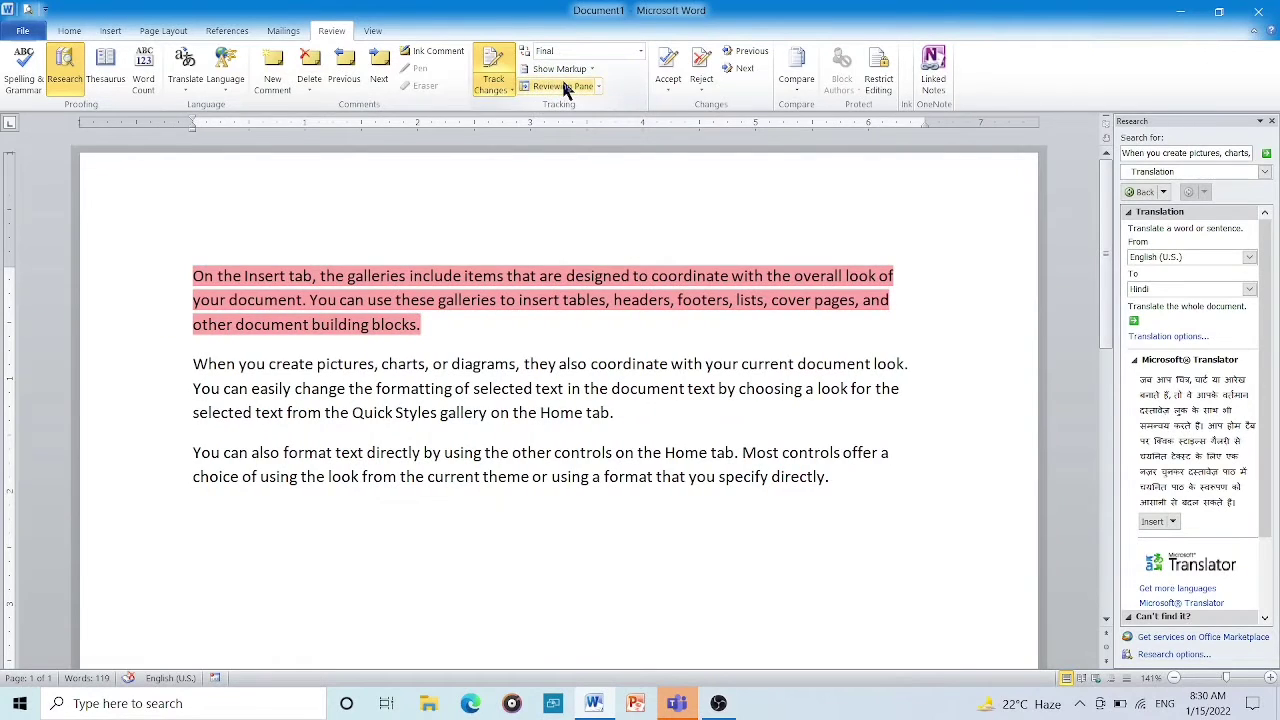
click(610, 52)
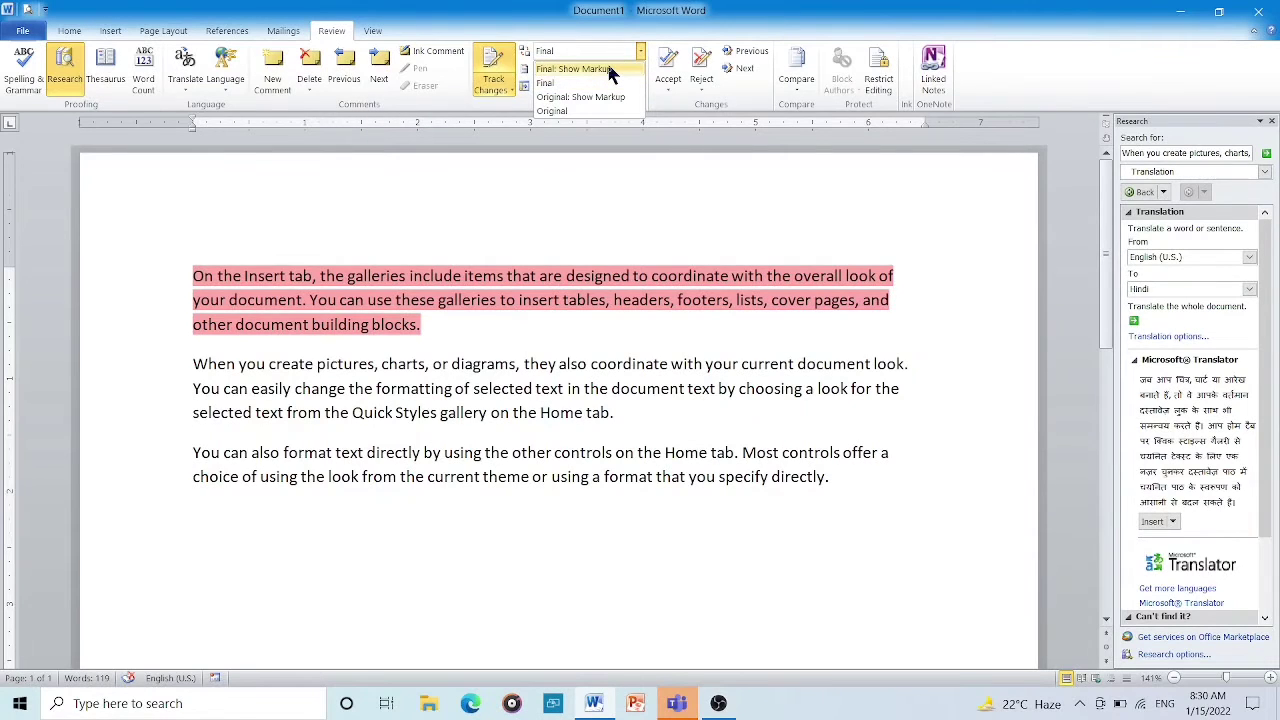
click(609, 70)
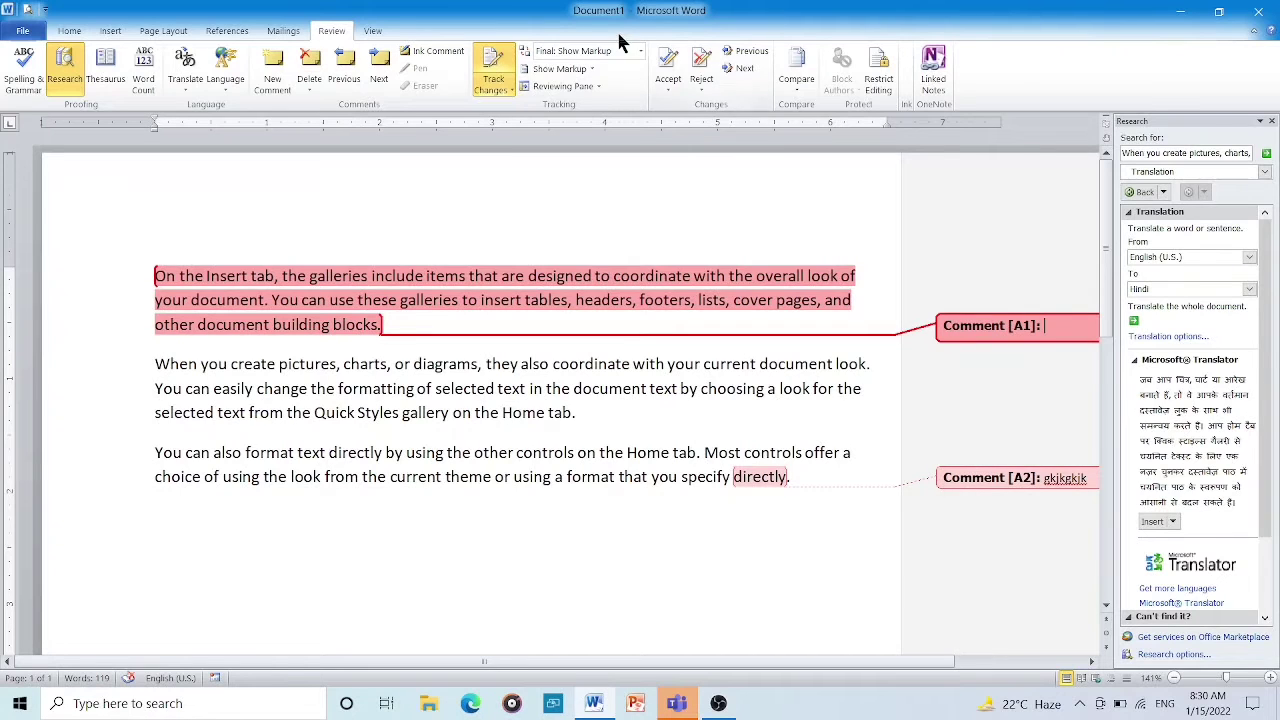
click(640, 51)
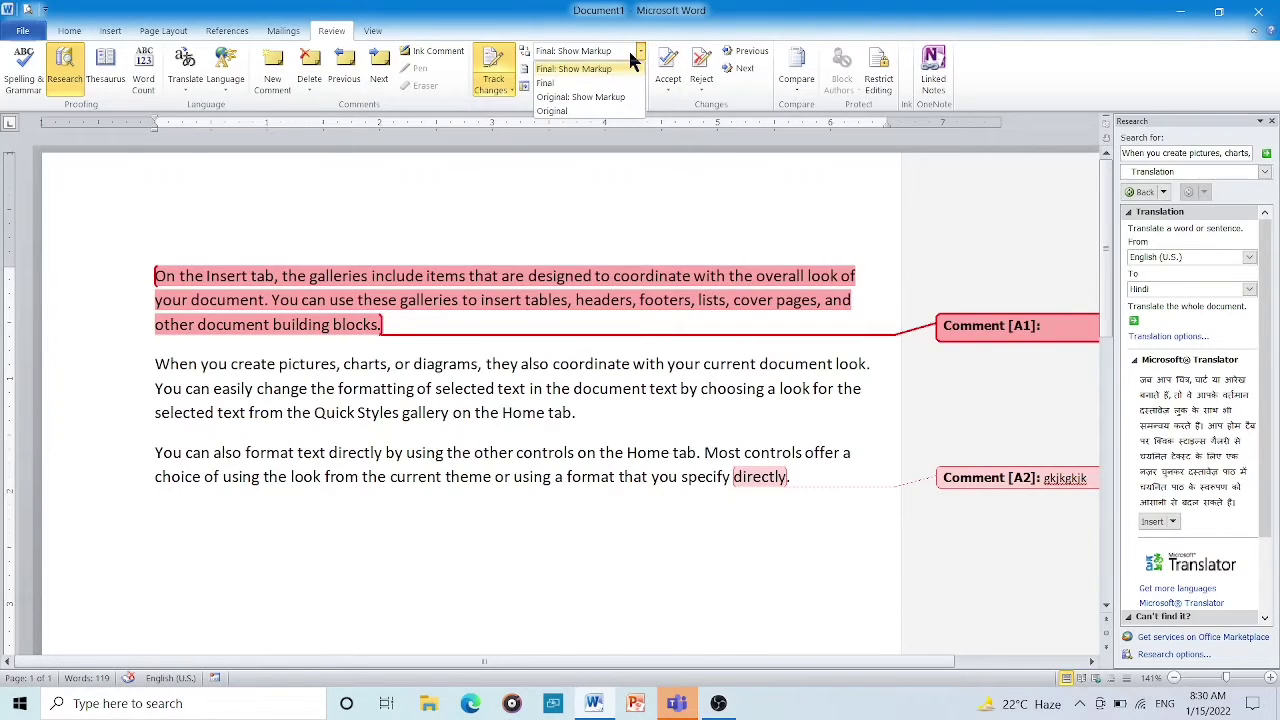
click(591, 98)
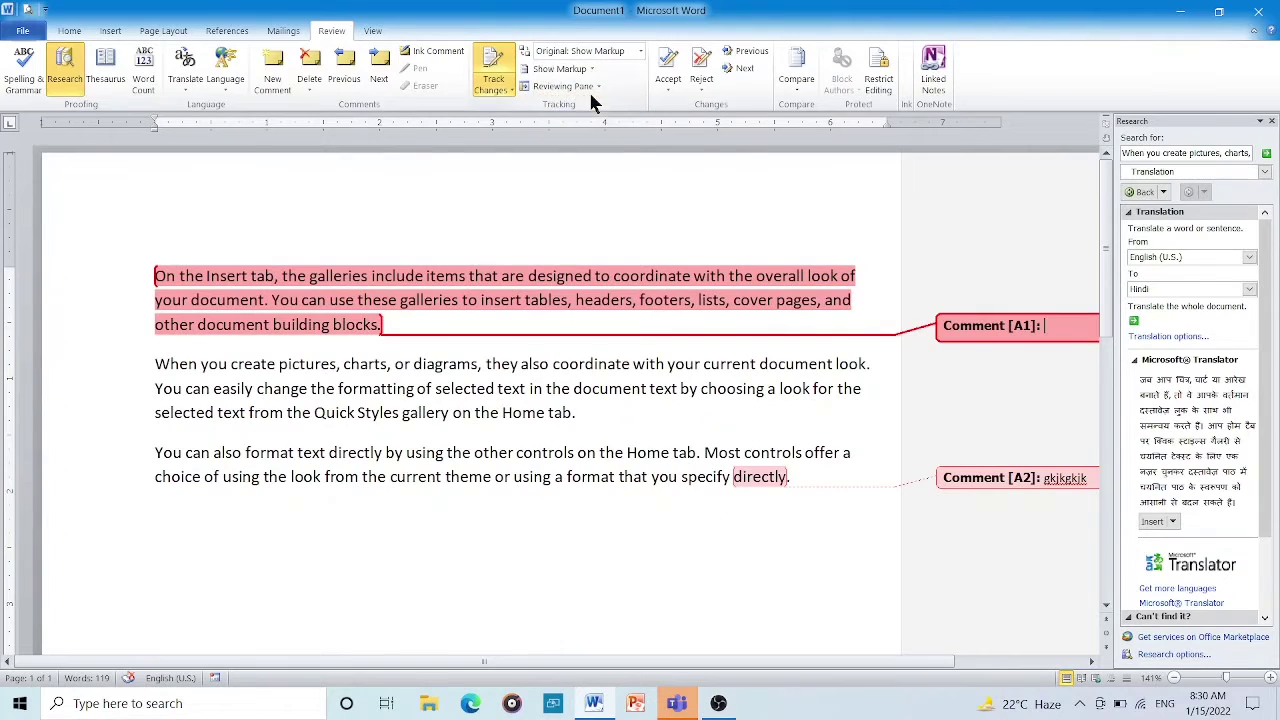
click(640, 51)
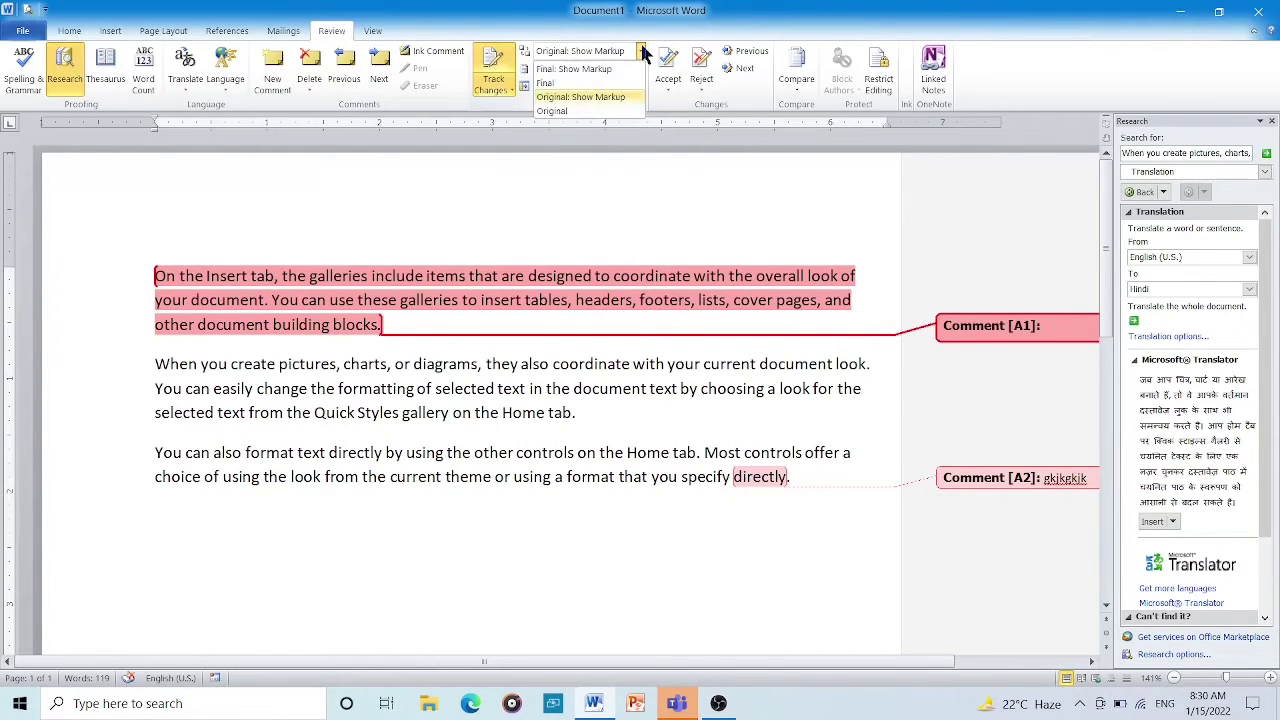
click(550, 111)
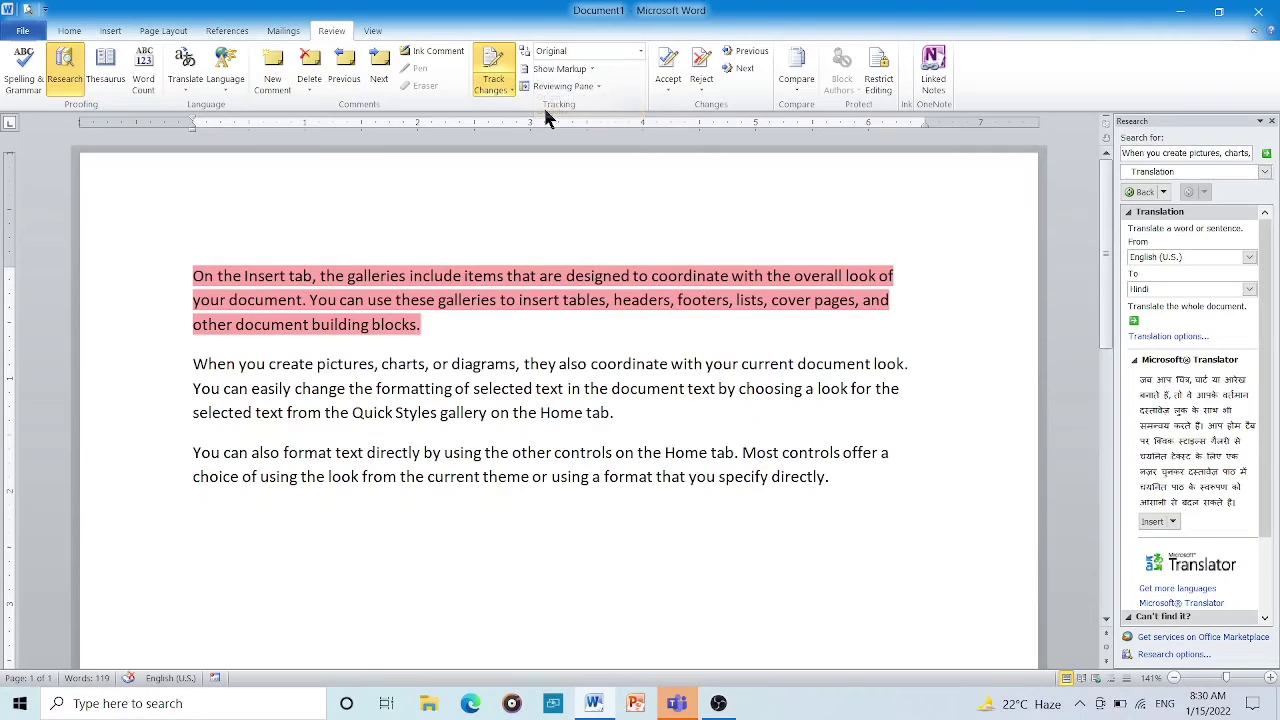
click(638, 55)
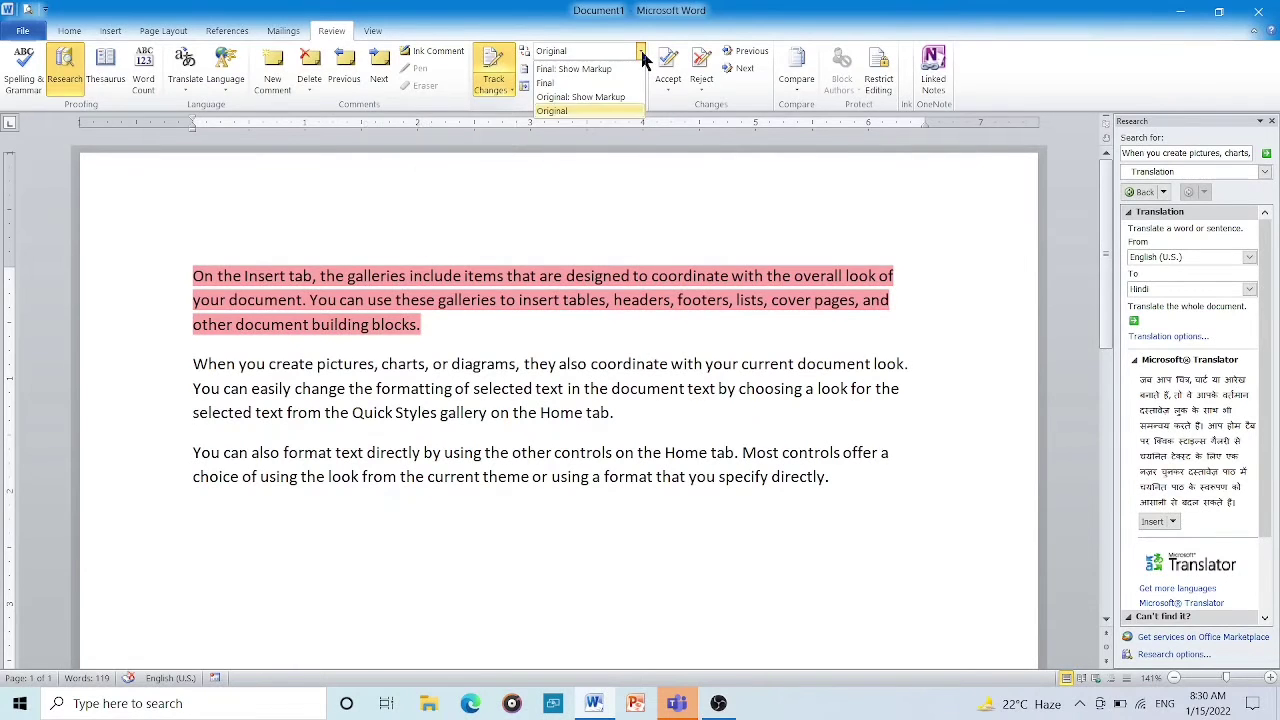
click(575, 84)
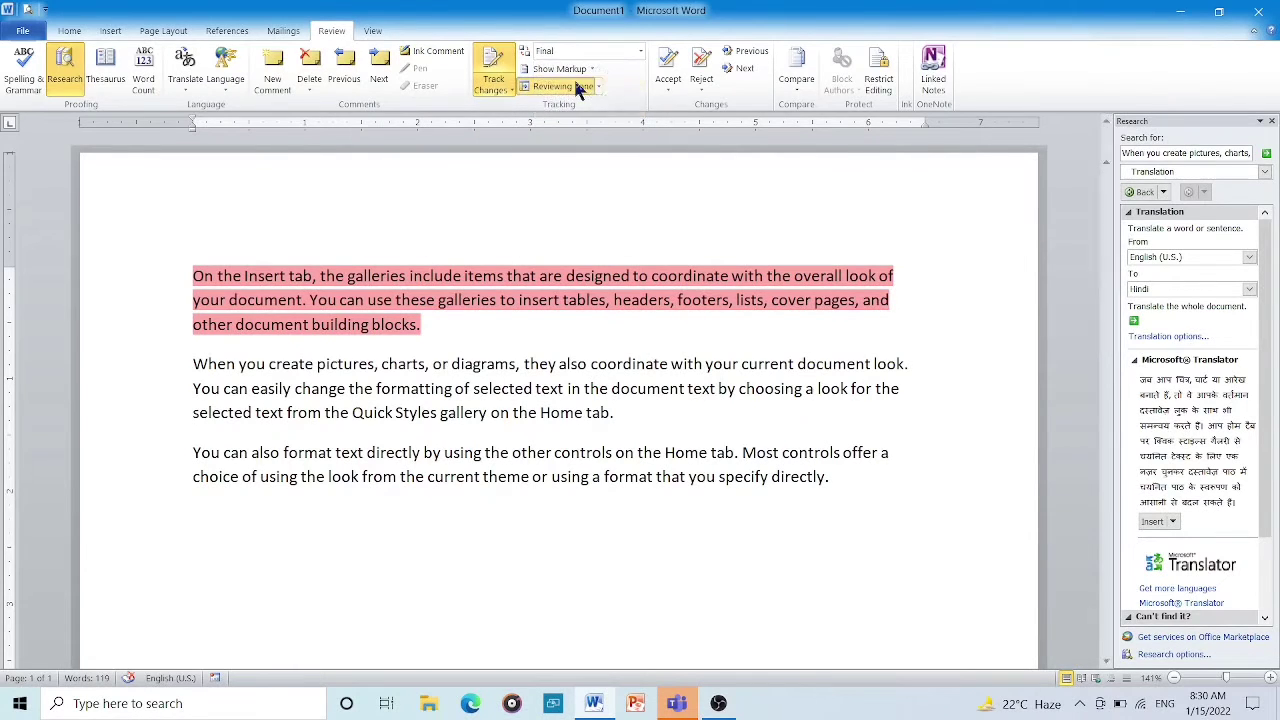
Open the Reviewing Pane, switch it to the horizontal layout and return it to the vertical layout.
click(576, 86)
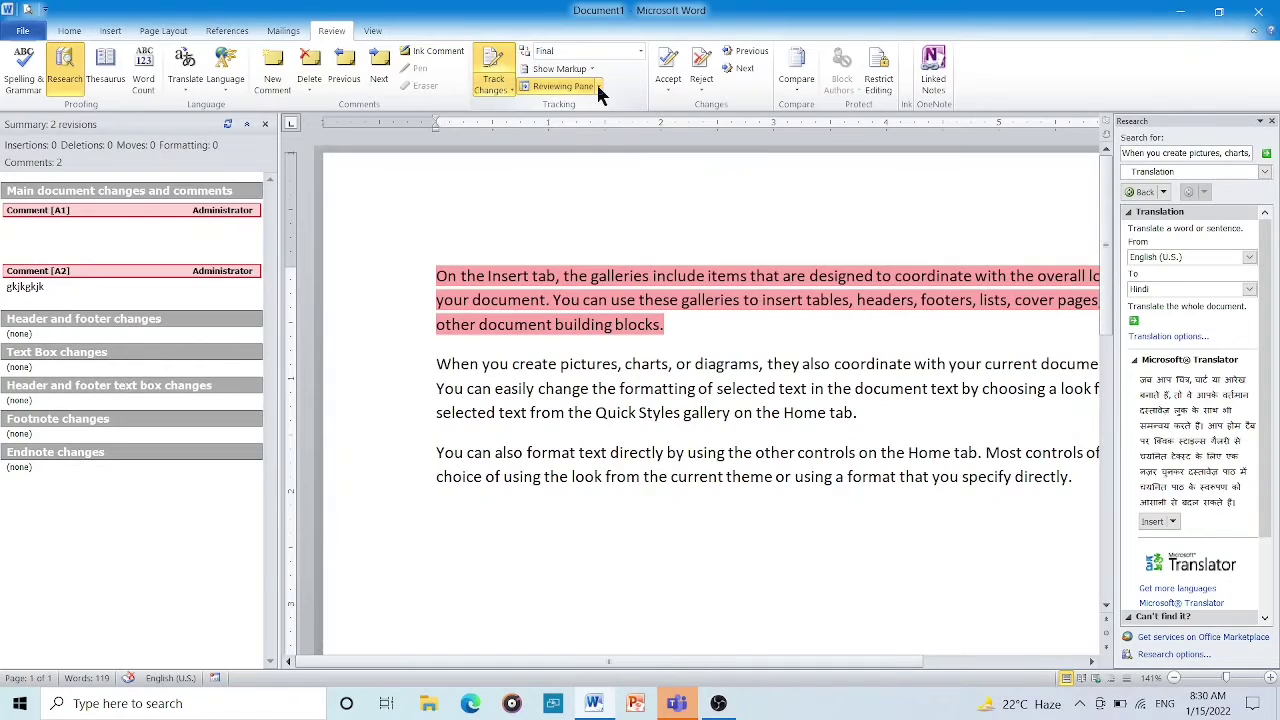
click(598, 88)
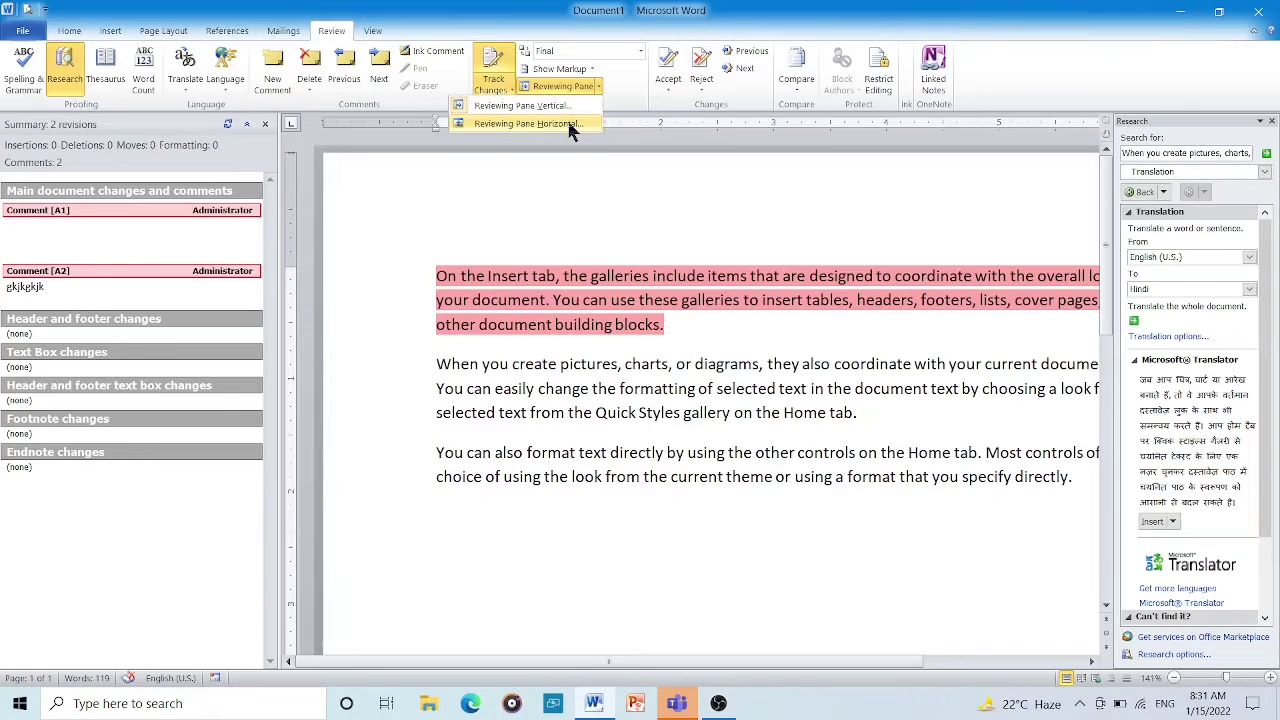
click(339, 174)
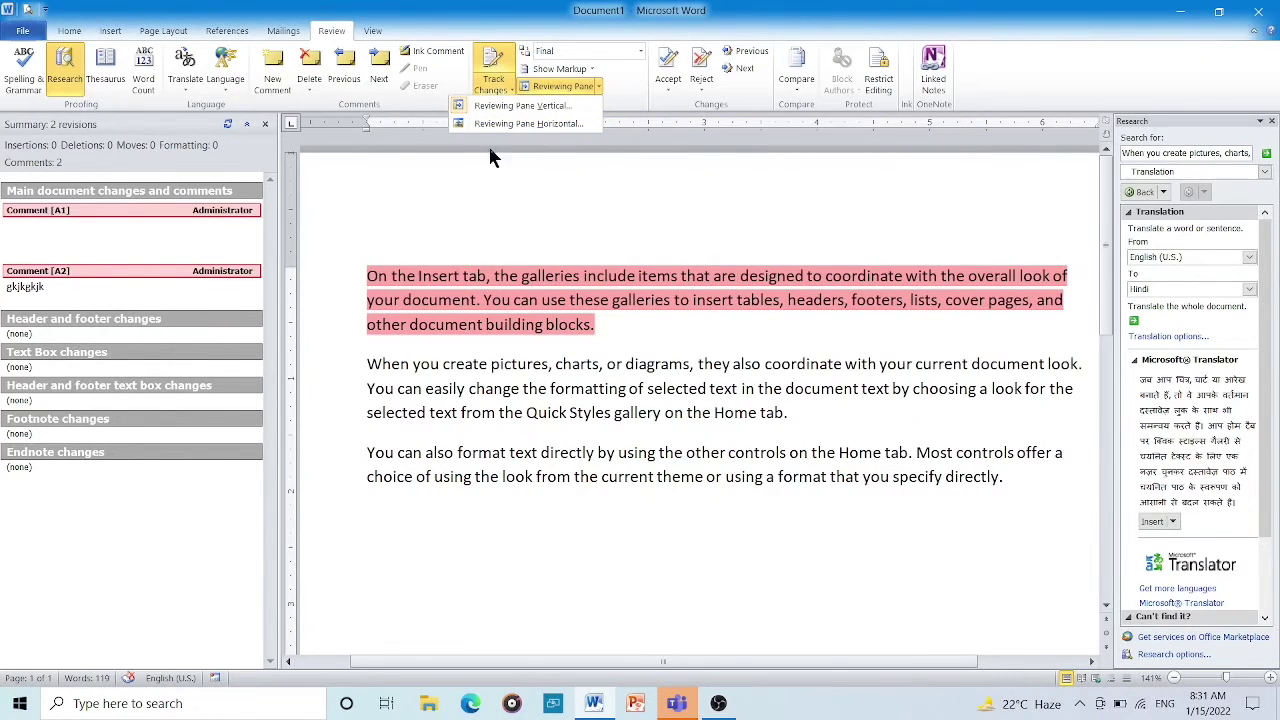
click(556, 123)
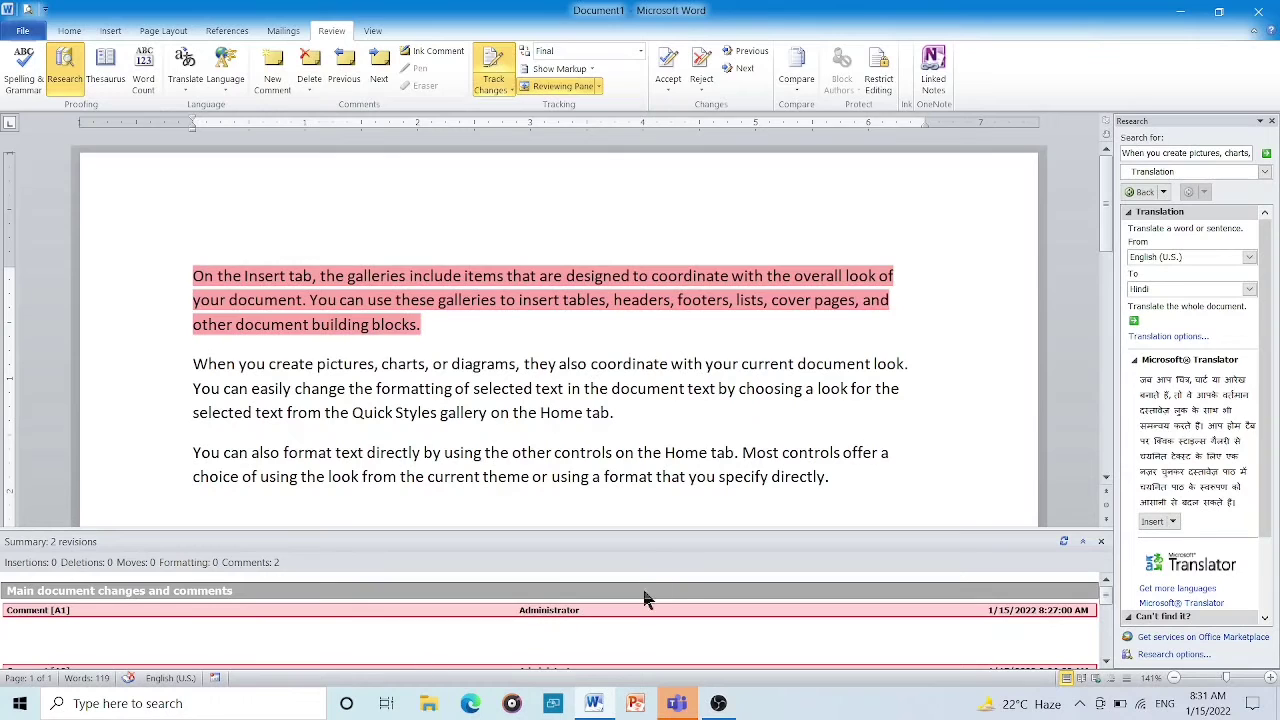
click(597, 87)
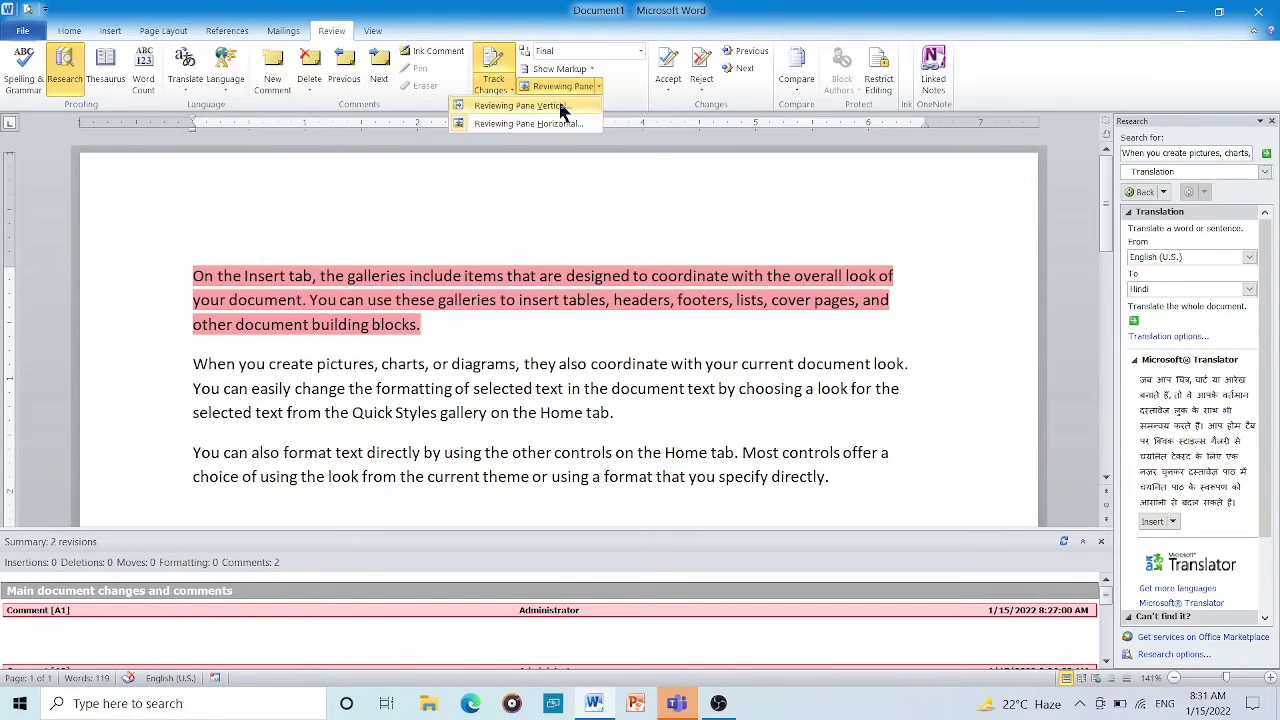
click(558, 106)
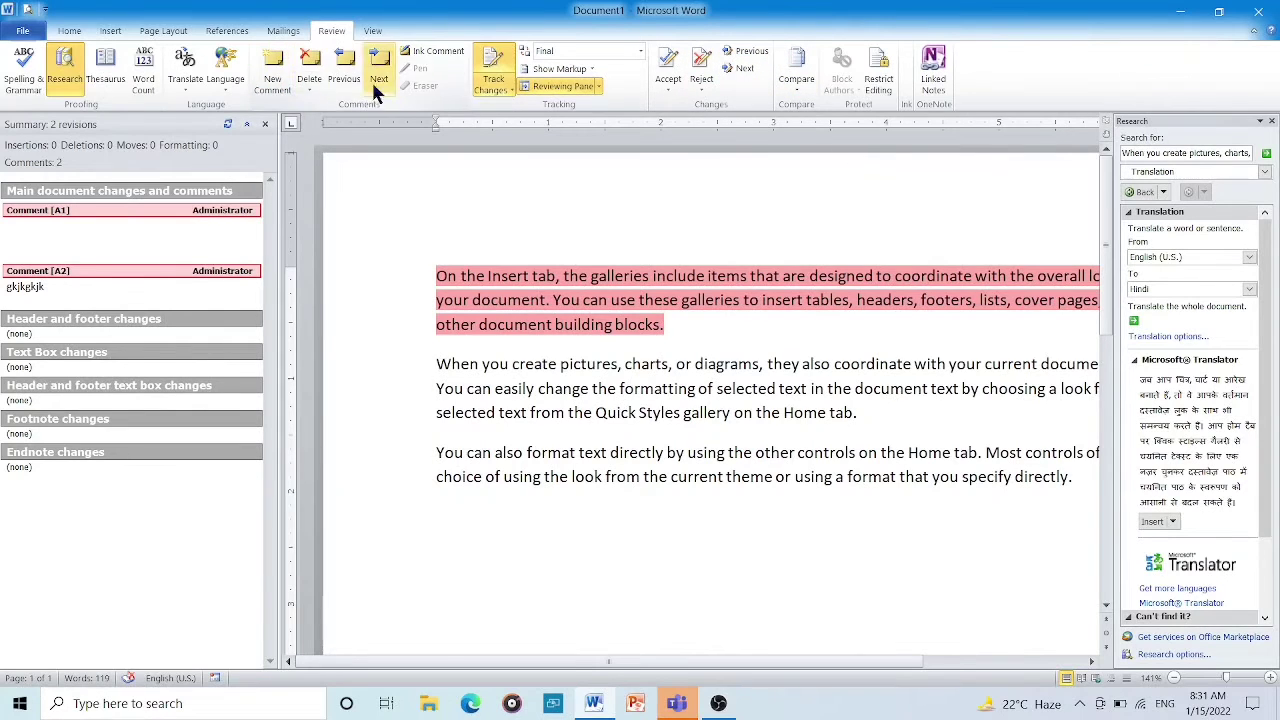
View the choices for comparing or combining document versions without choosing one.
click(797, 86)
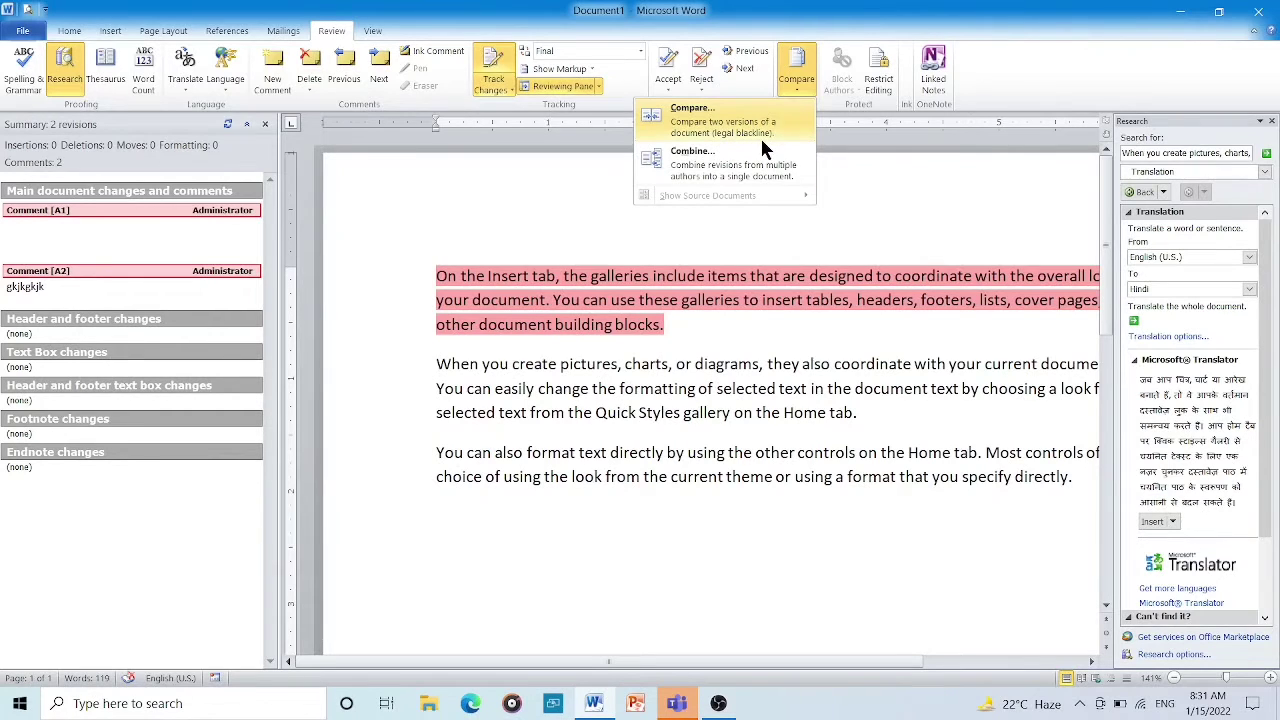
click(852, 197)
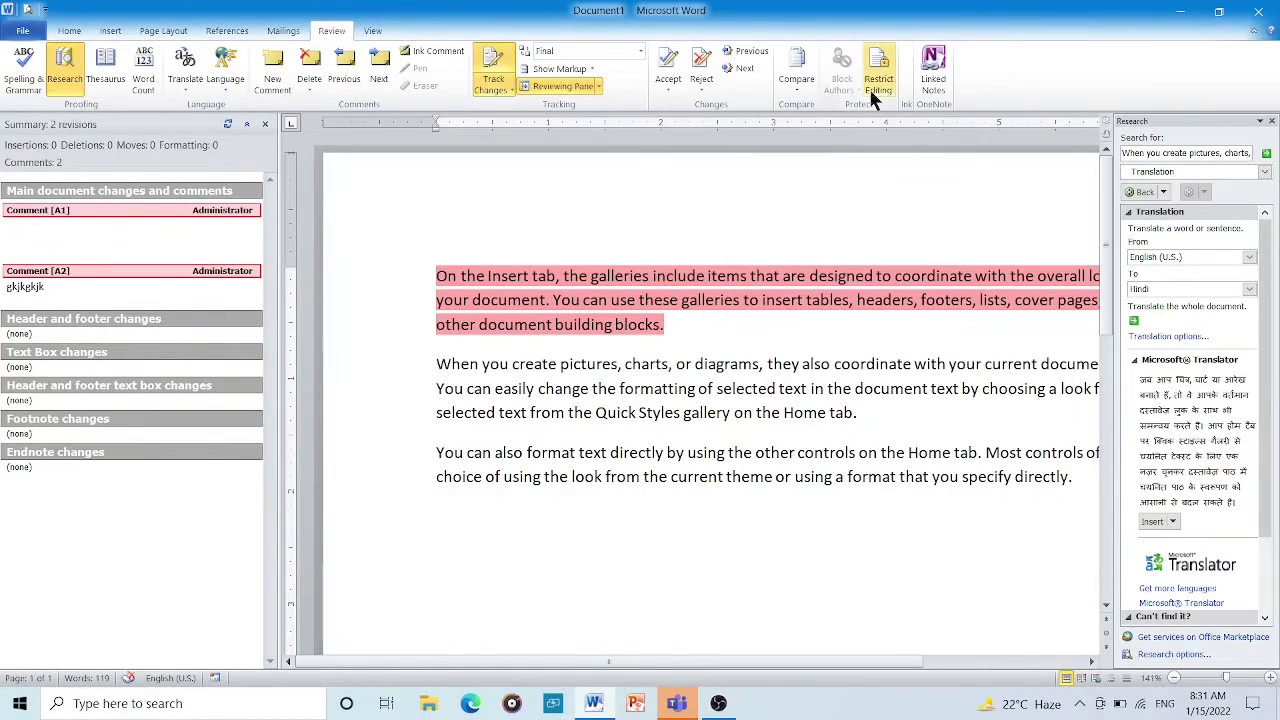
Restrict editing to No changes (Read only), with an exception for Everyone at "items" in the first paragraph.
click(717, 265)
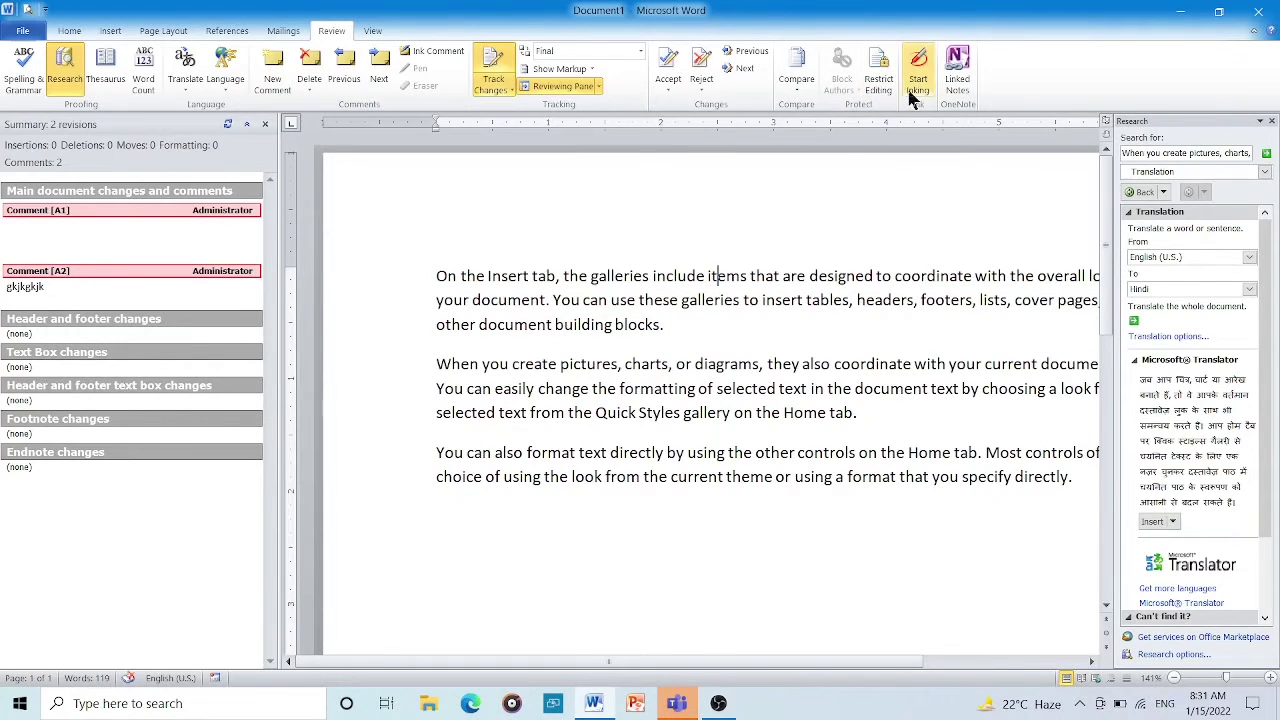
click(880, 82)
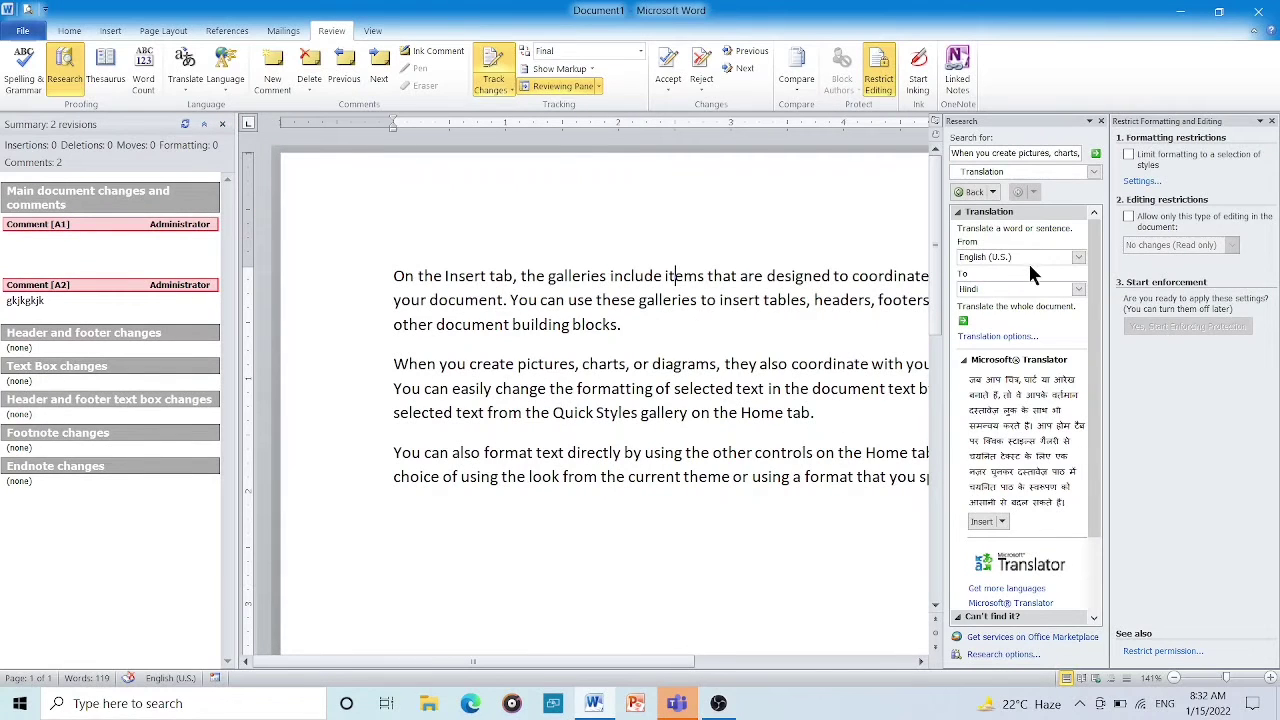
click(1129, 217)
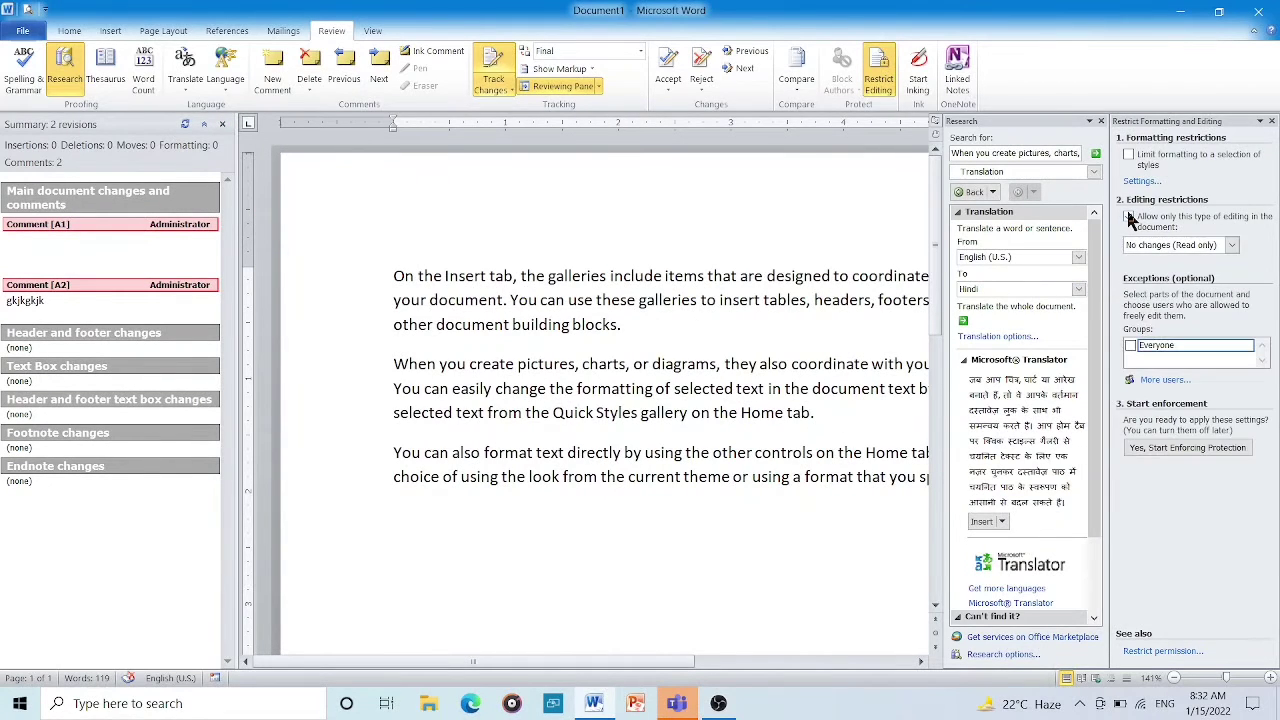
click(1130, 345)
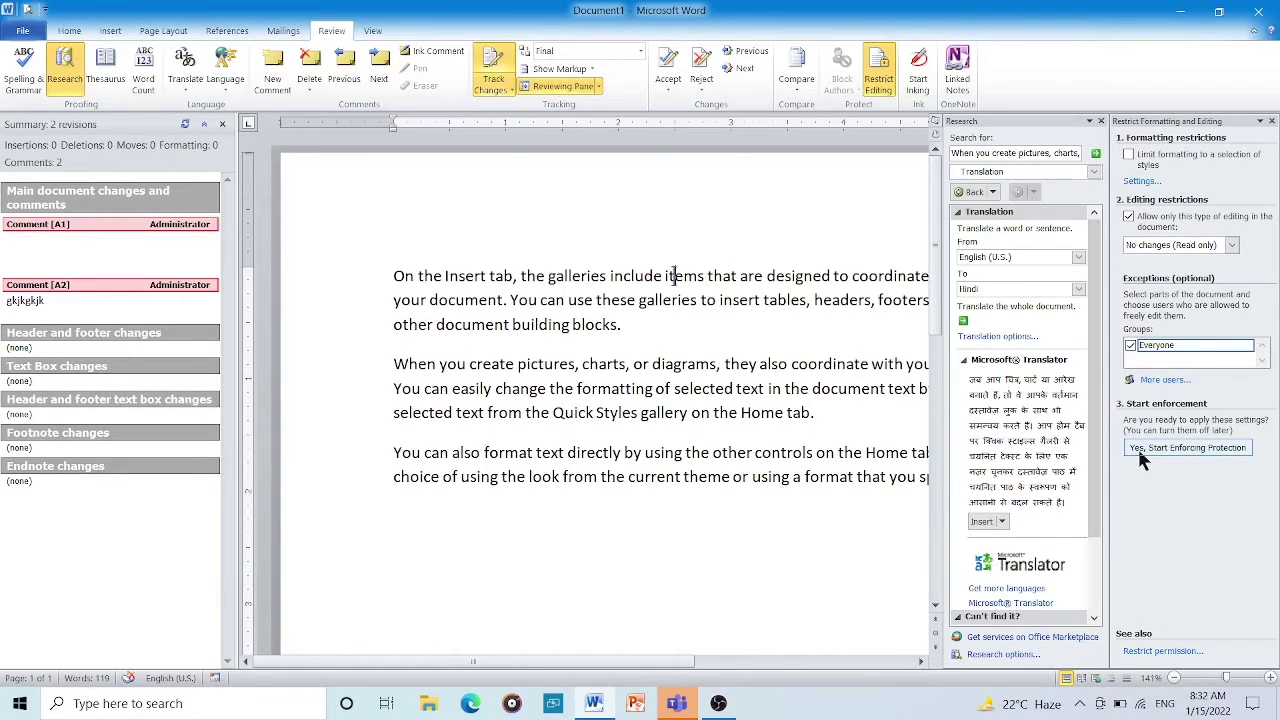
Start enforcing the editing protection with a password, correcting the new-password entry so that it matches the confirmation.
click(1145, 452)
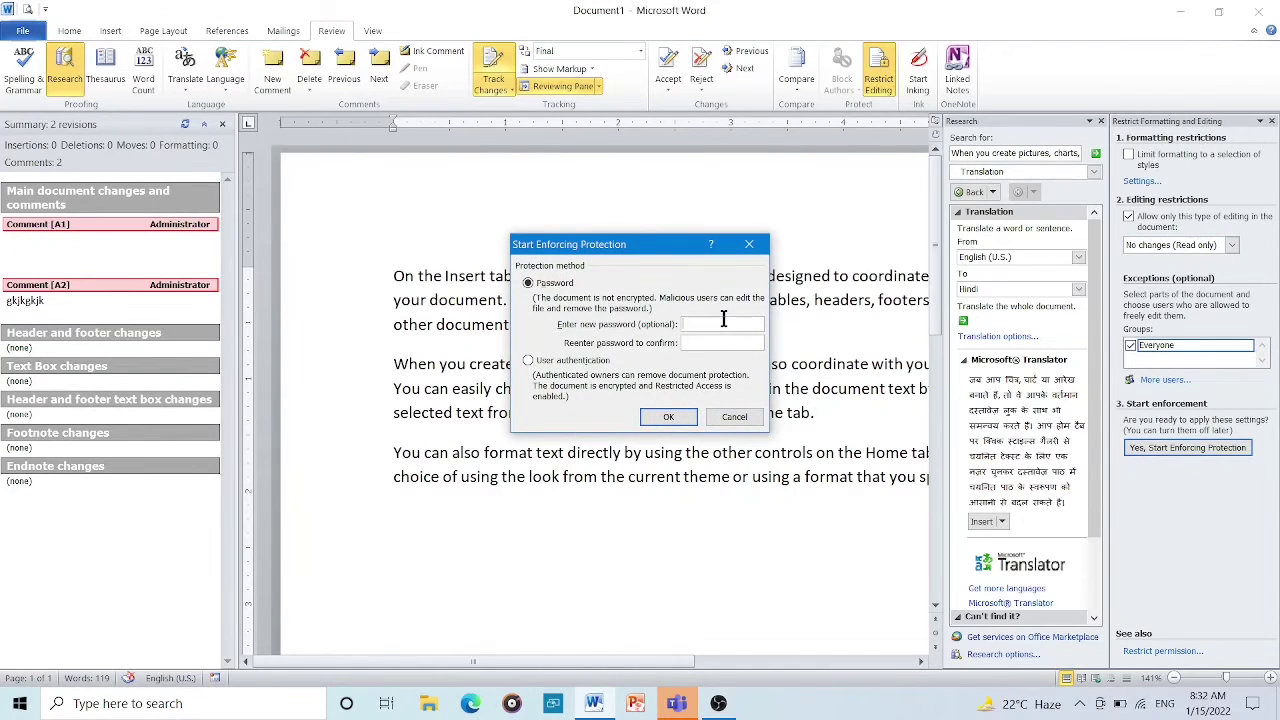
text(1)
click(701, 342)
text(1)
click(660, 418)
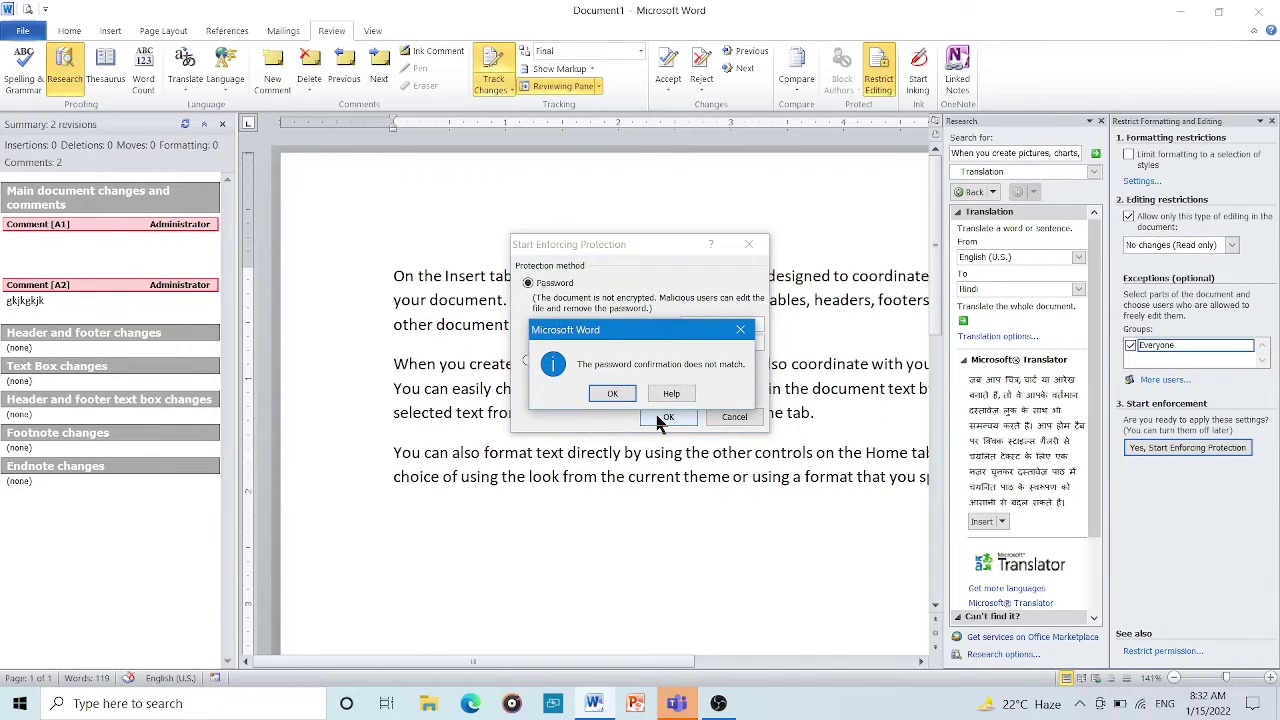
click(621, 390)
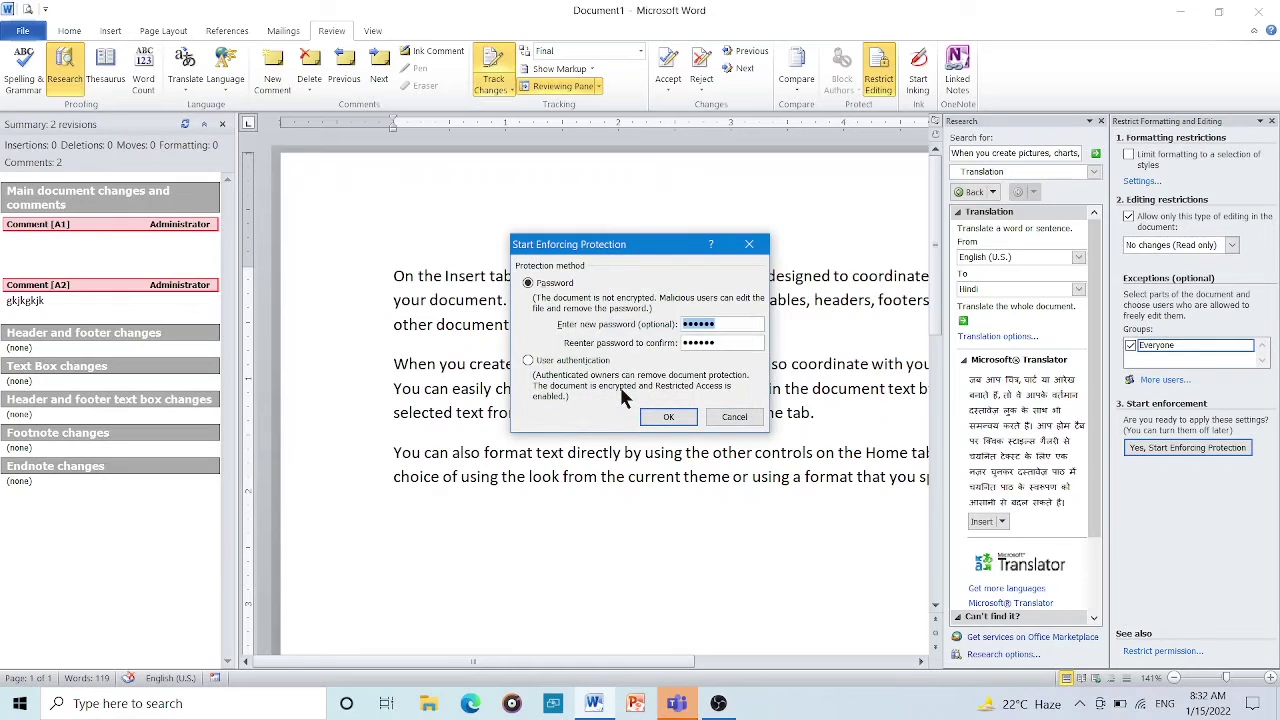
click(720, 324)
key(BackSpace)
key(BackSpace)
key(BackSpace)
key(BackSpace)
key(BackSpace)
click(668, 418)
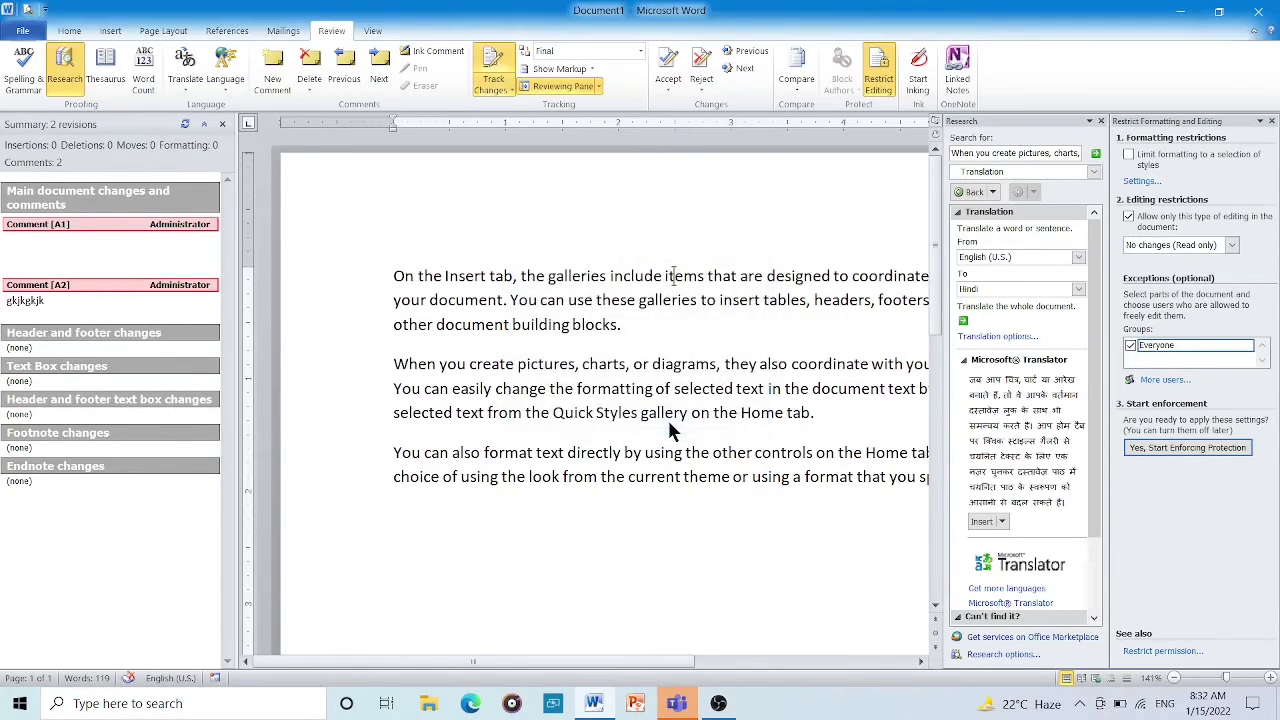
Try to delete text in the protected first paragraph.
click(717, 294)
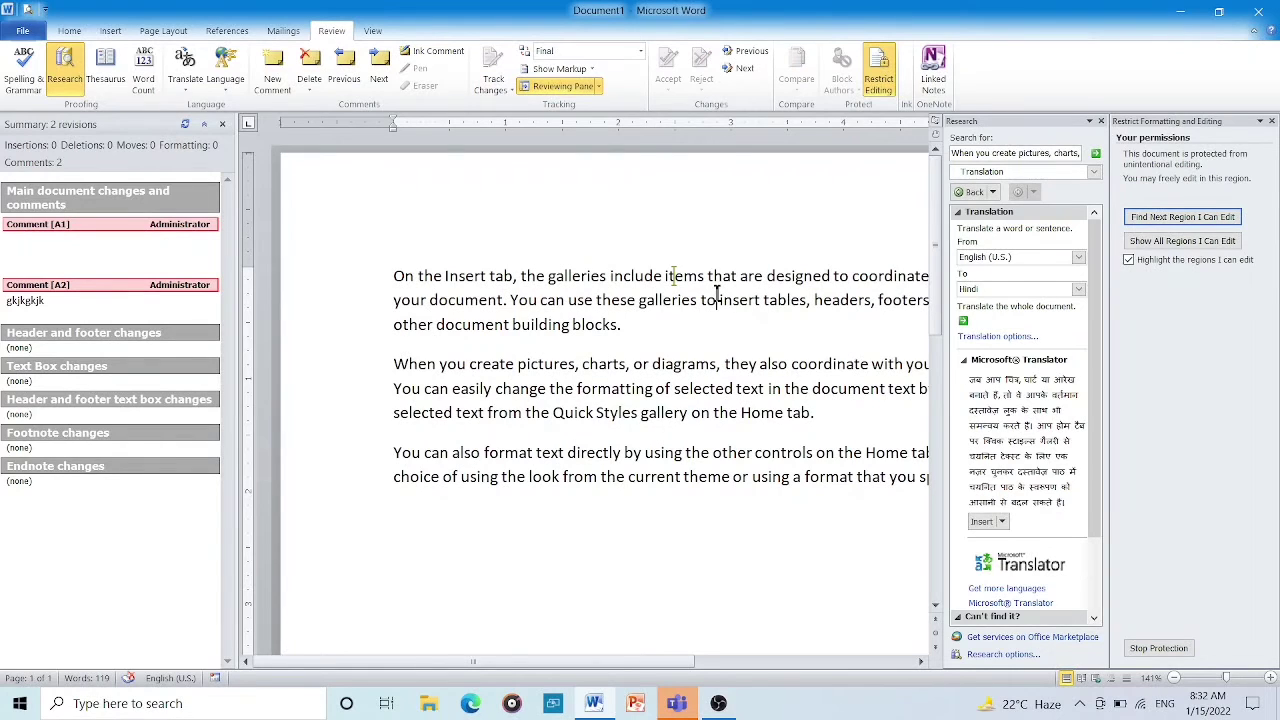
key(BackSpace)
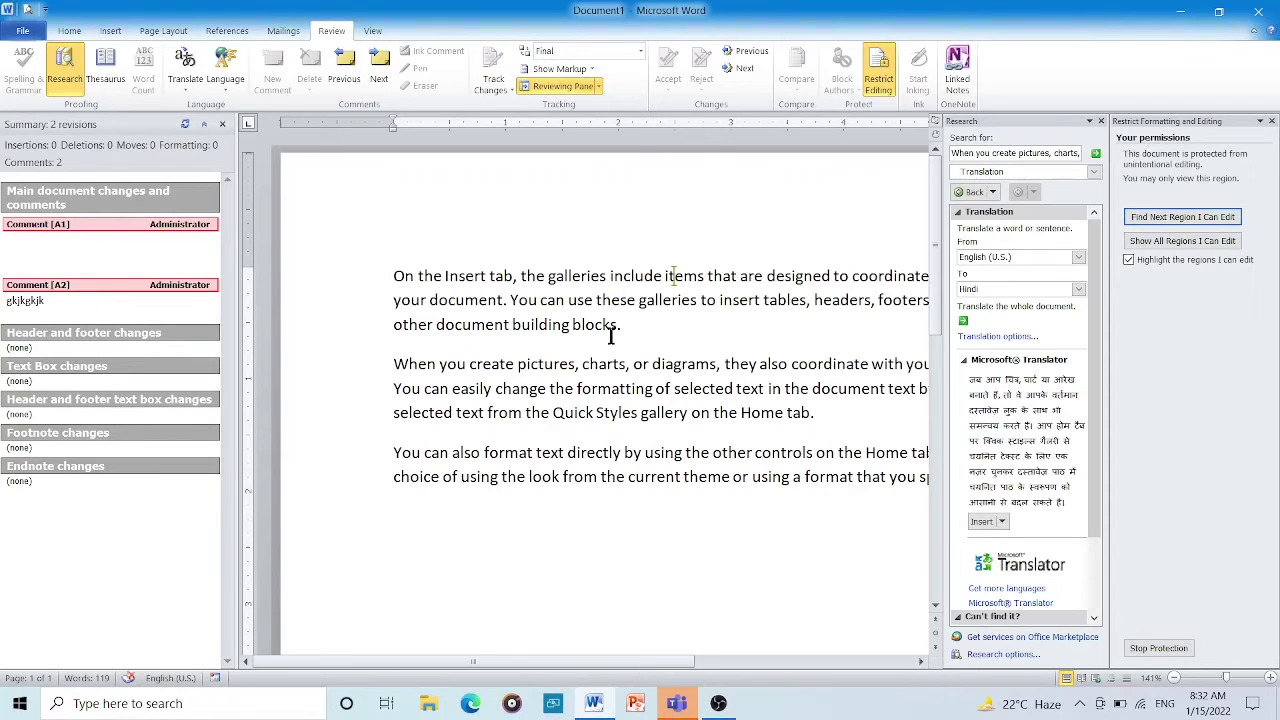
key(BackSpace)
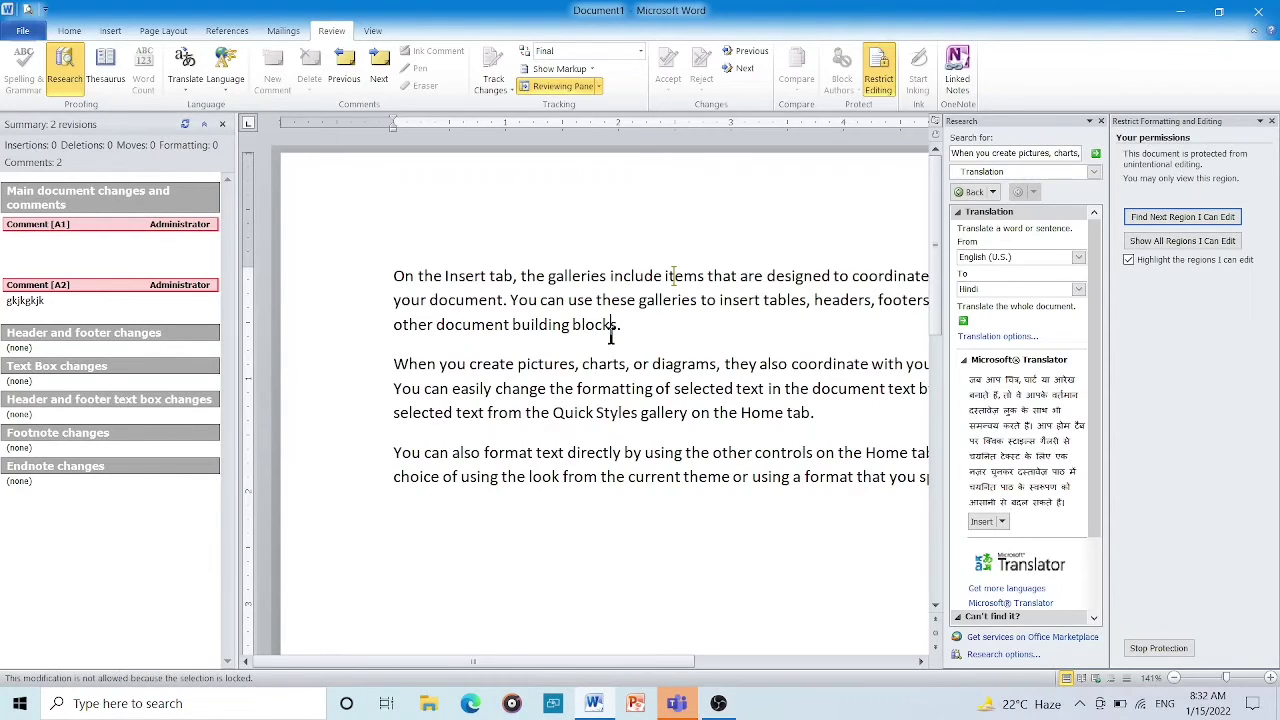
key(BackSpace)
Stop the protection by entering the document password, and insert "gljll;j;" inside the word "diagrams" in the second paragraph.
click(1145, 648)
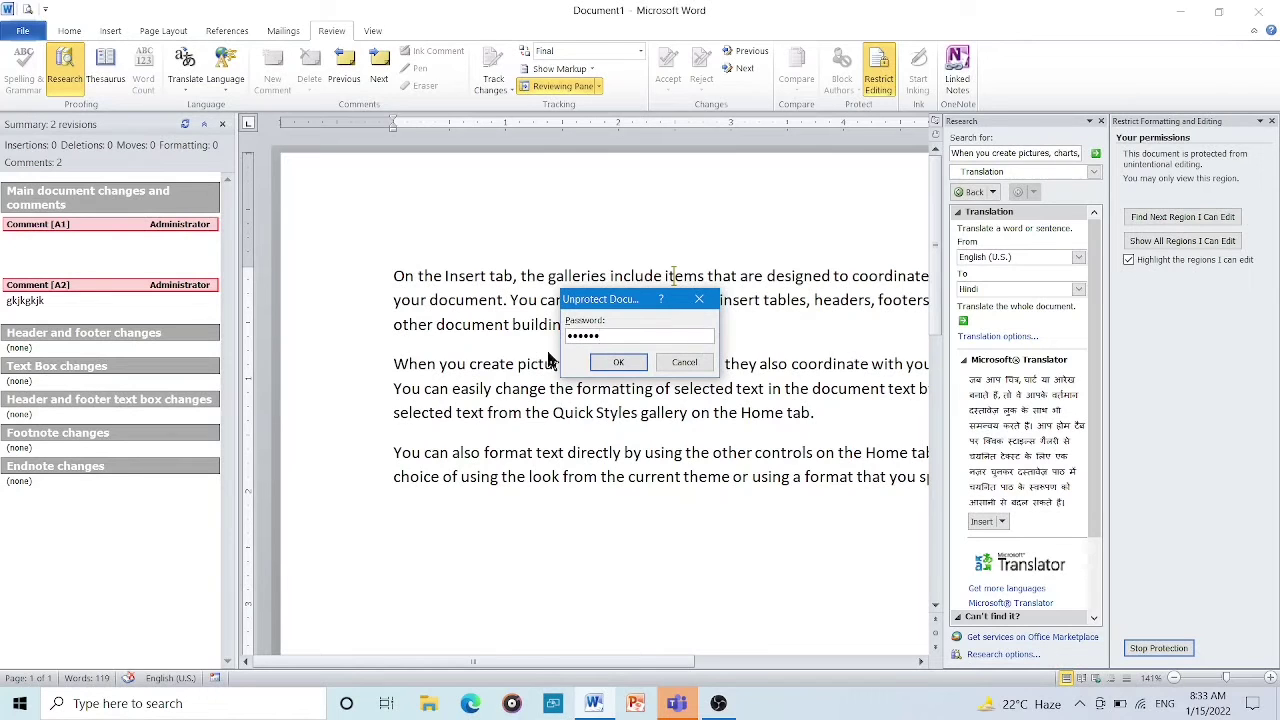
click(624, 368)
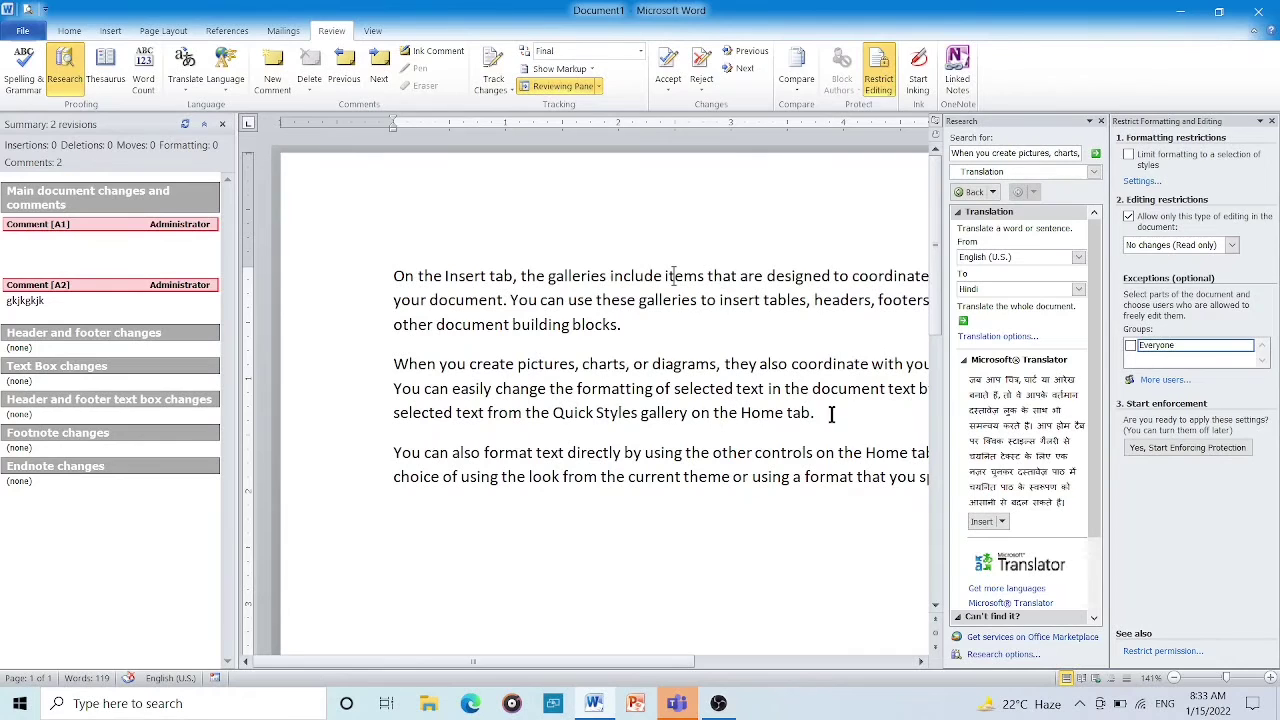
click(697, 368)
text(gljll;j;)
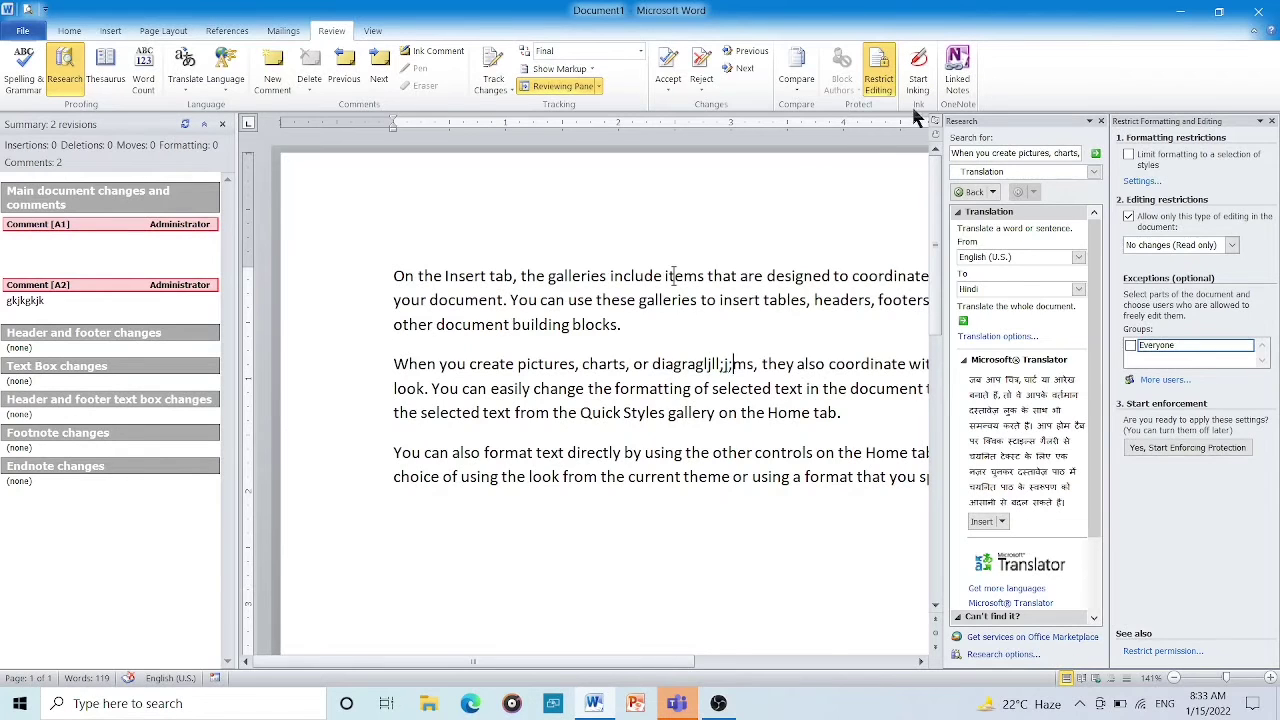
Start inking, draw a thick black freehand scribble above the first paragraph, and erase it.
click(919, 91)
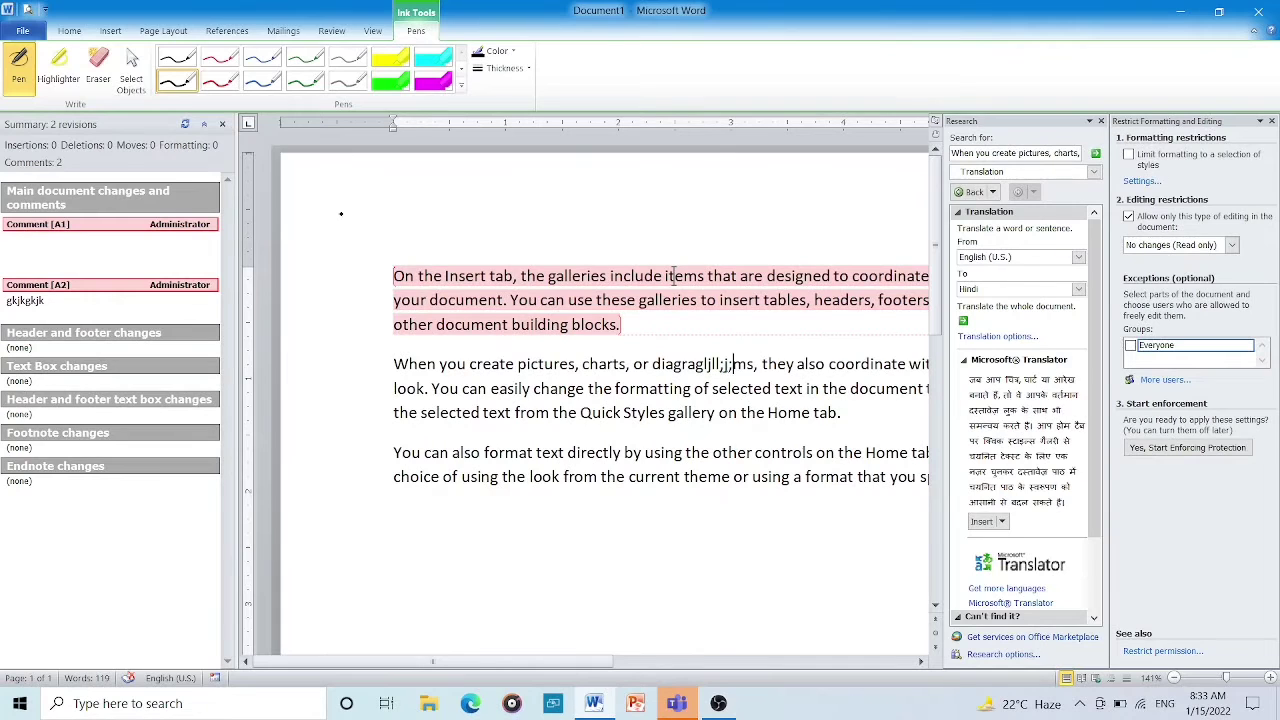
mouse_move(341, 213)
mouse_down()
mouse_move(318, 272)
mouse_move(282, 245)
mouse_move(437, 186)
mouse_move(488, 214)
mouse_move(560, 202)
mouse_move(535, 245)
mouse_move(790, 132)
mouse_up()
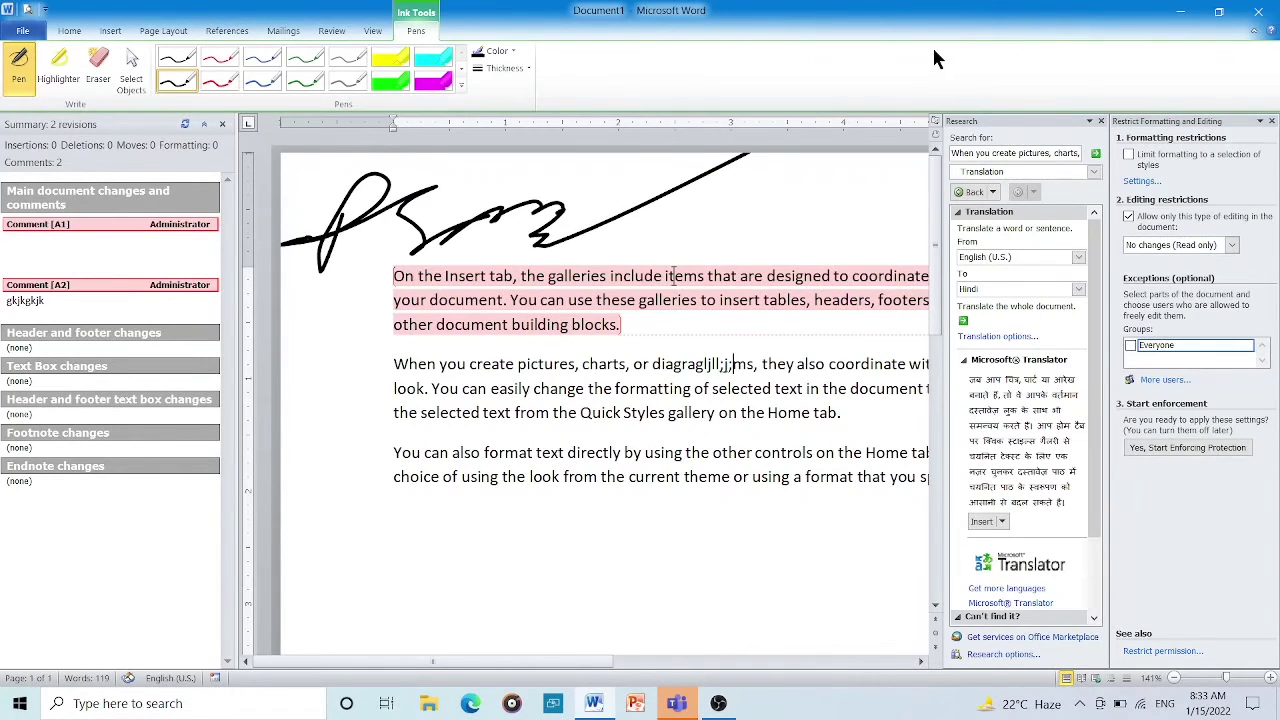
click(102, 70)
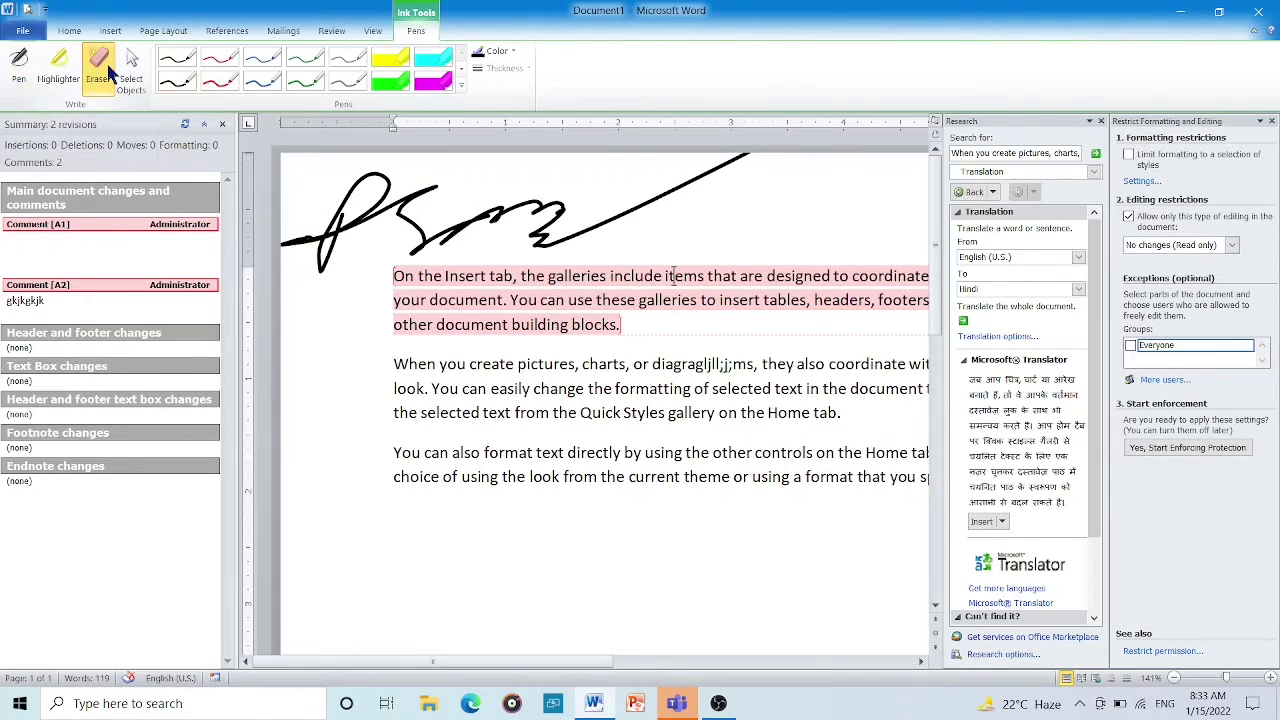
click(370, 230)
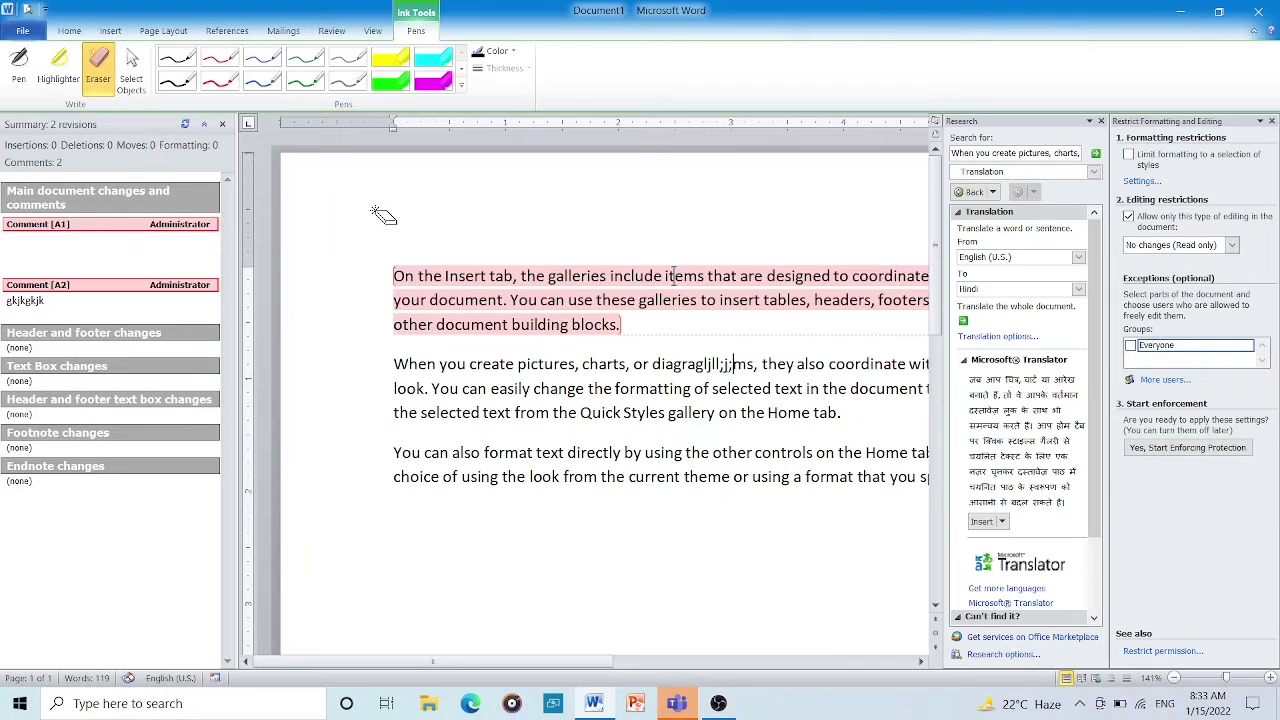
Ink a thinner black scribble above the first paragraph and a red one in the margin beside the first two paragraphs.
click(186, 62)
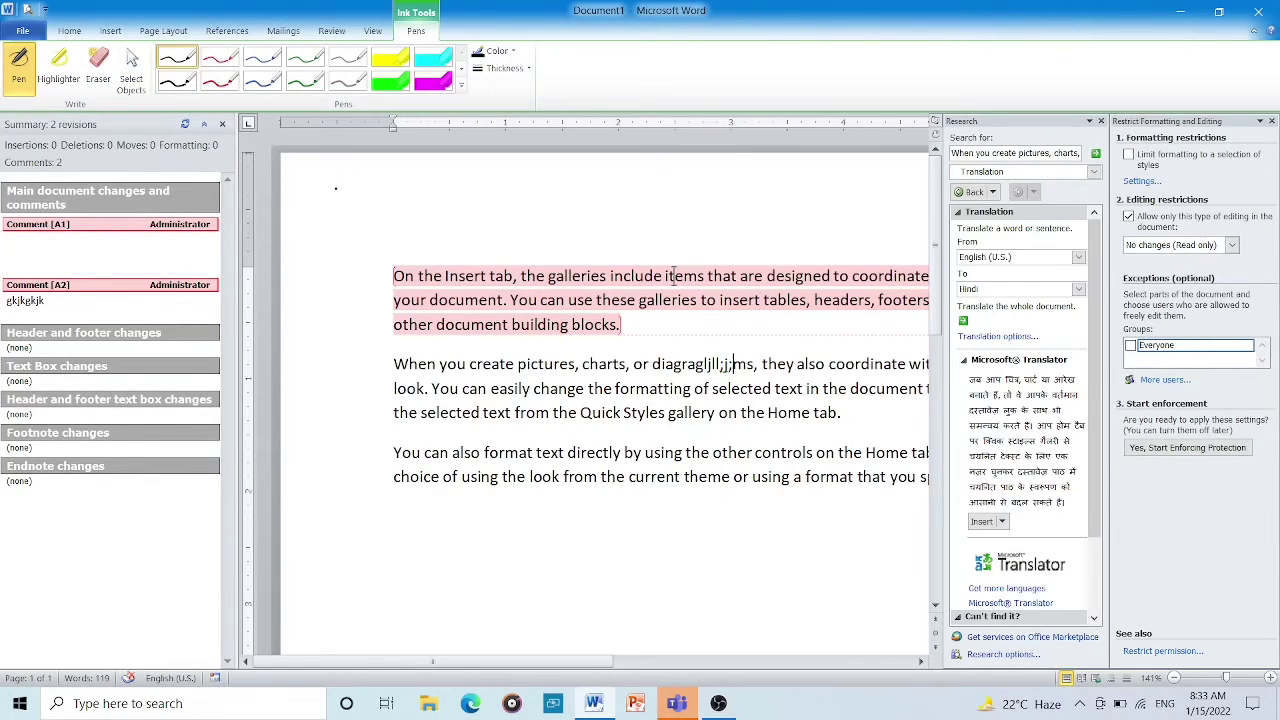
mouse_move(314, 216)
mouse_down()
mouse_move(338, 192)
mouse_move(438, 200)
mouse_move(410, 256)
mouse_move(513, 233)
mouse_up()
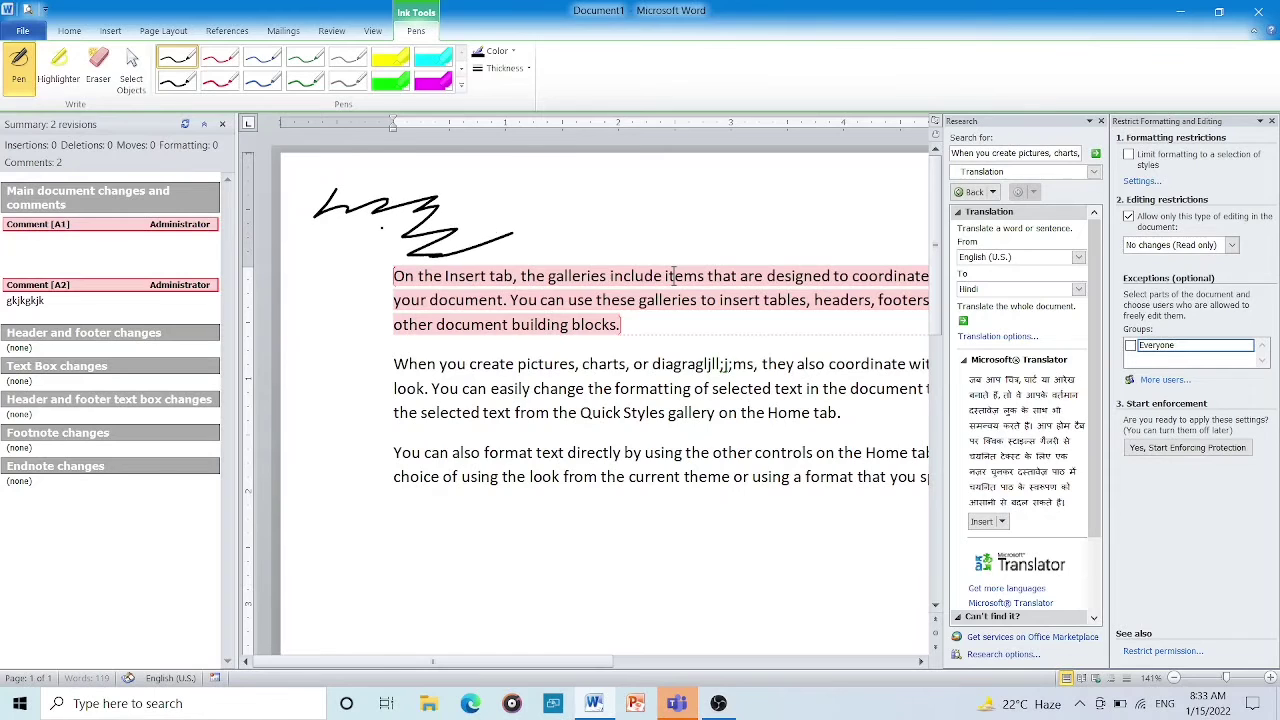
click(218, 80)
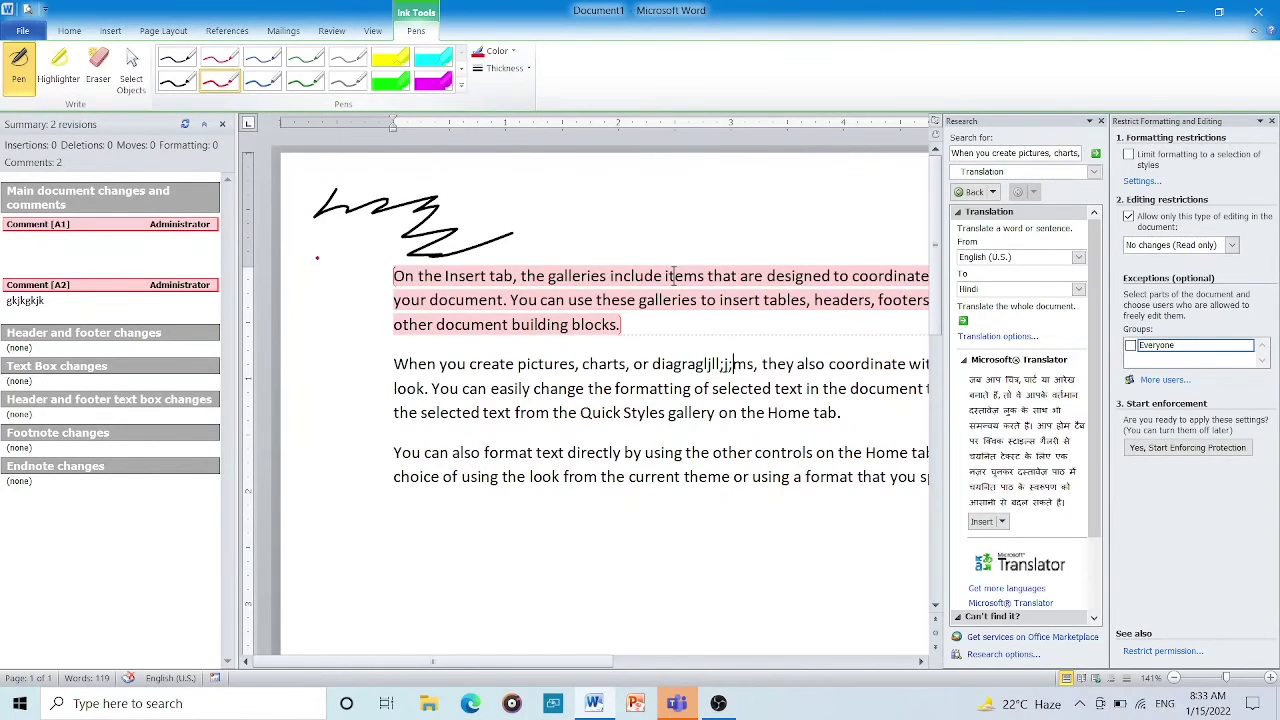
mouse_move(345, 318)
mouse_down()
mouse_move(365, 298)
mouse_move(288, 438)
mouse_up()
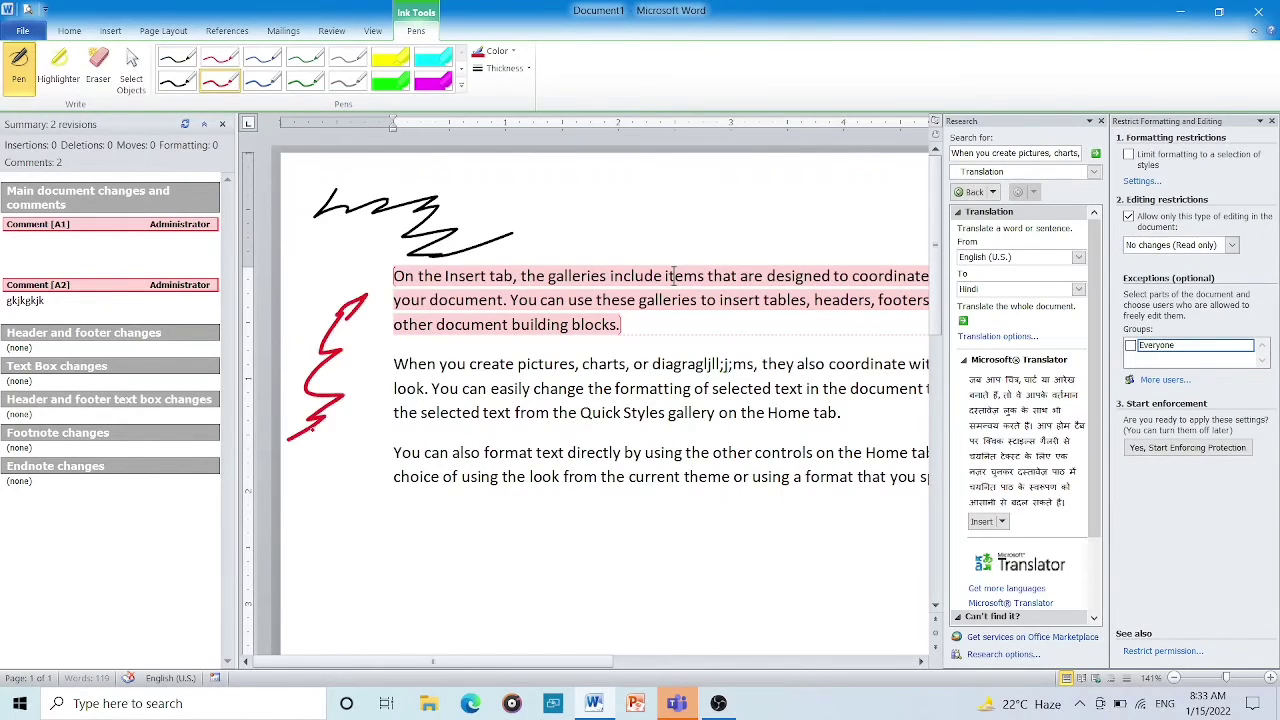
Select and delete the black ink scribble, and remove the red one in the same way.
click(130, 75)
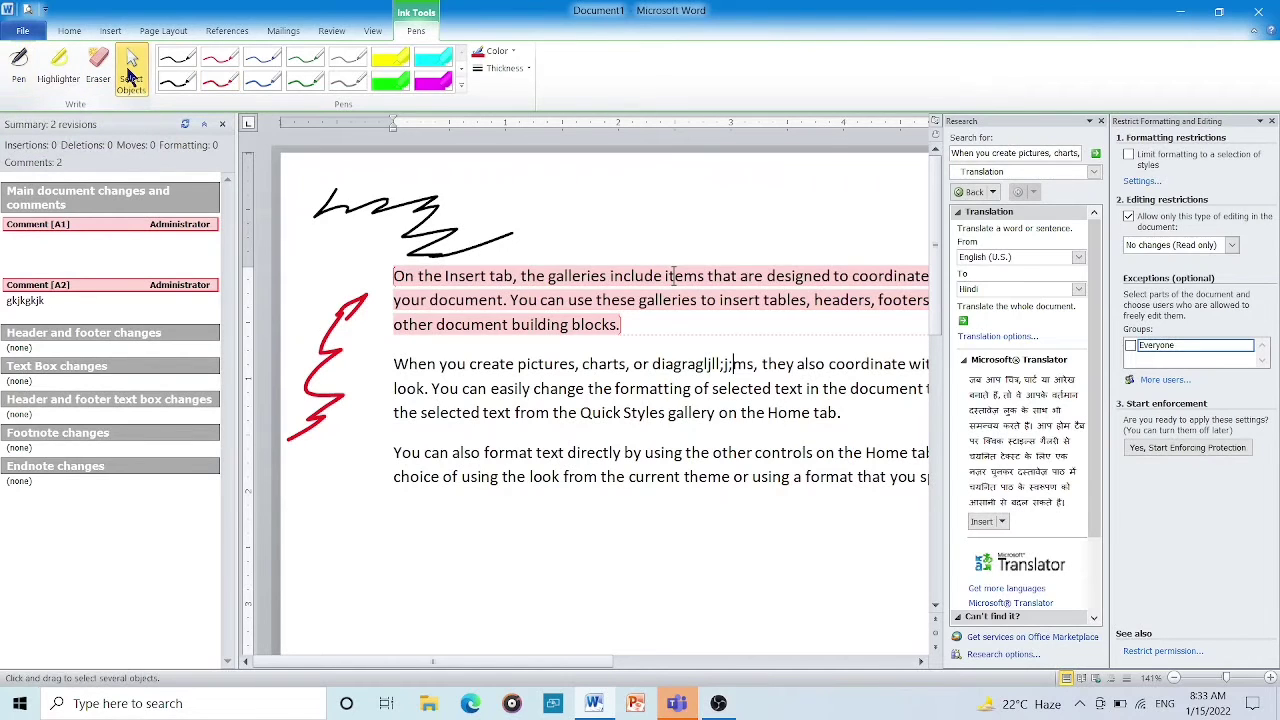
click(378, 210)
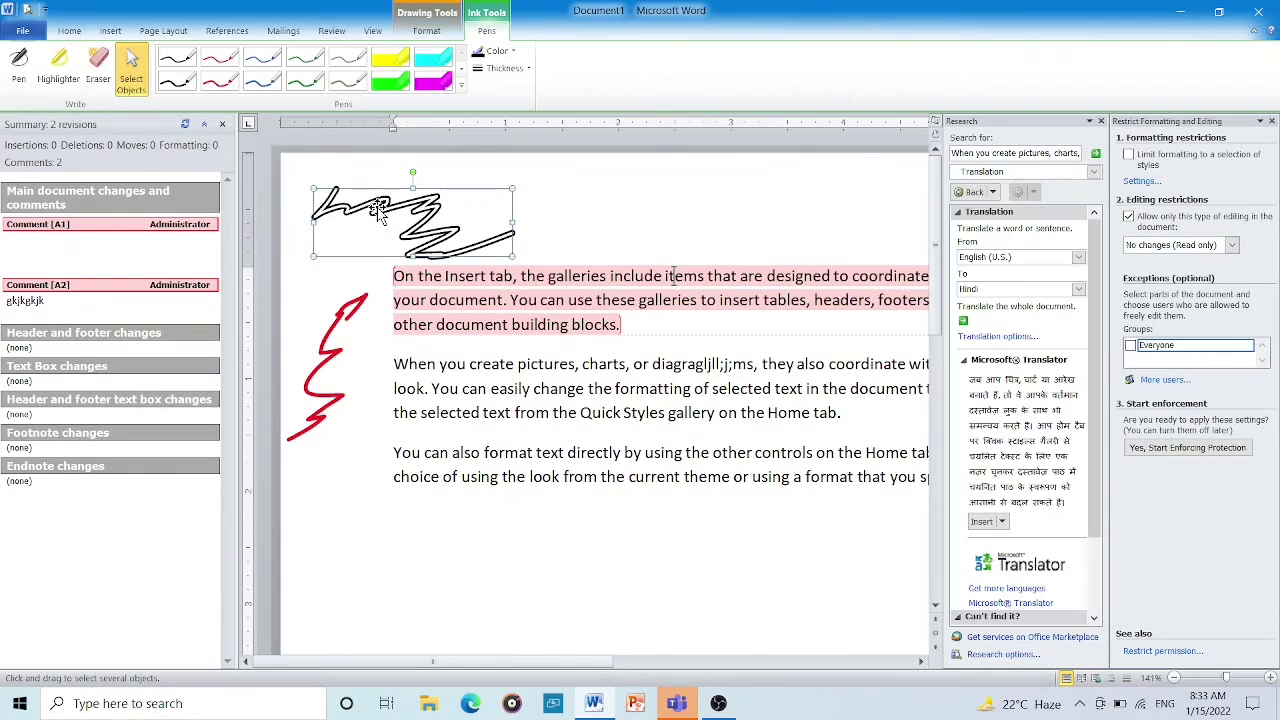
key(Delete)
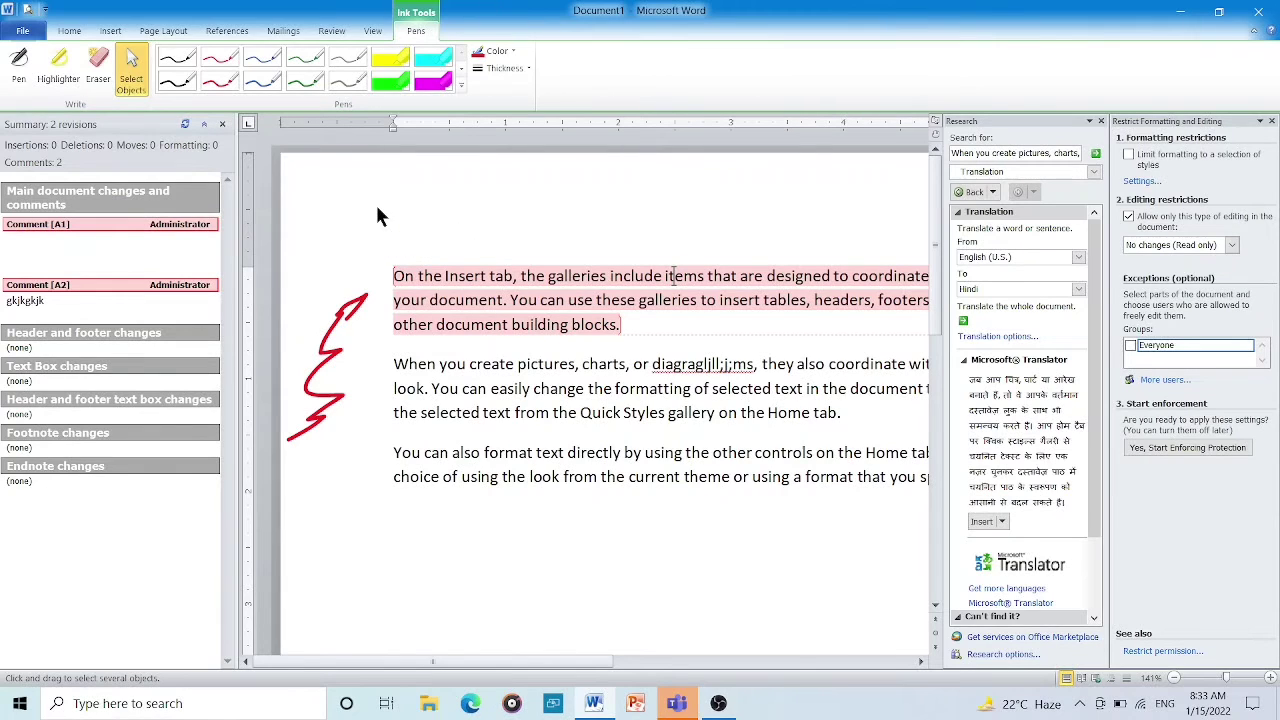
click(330, 335)
key(Delete)
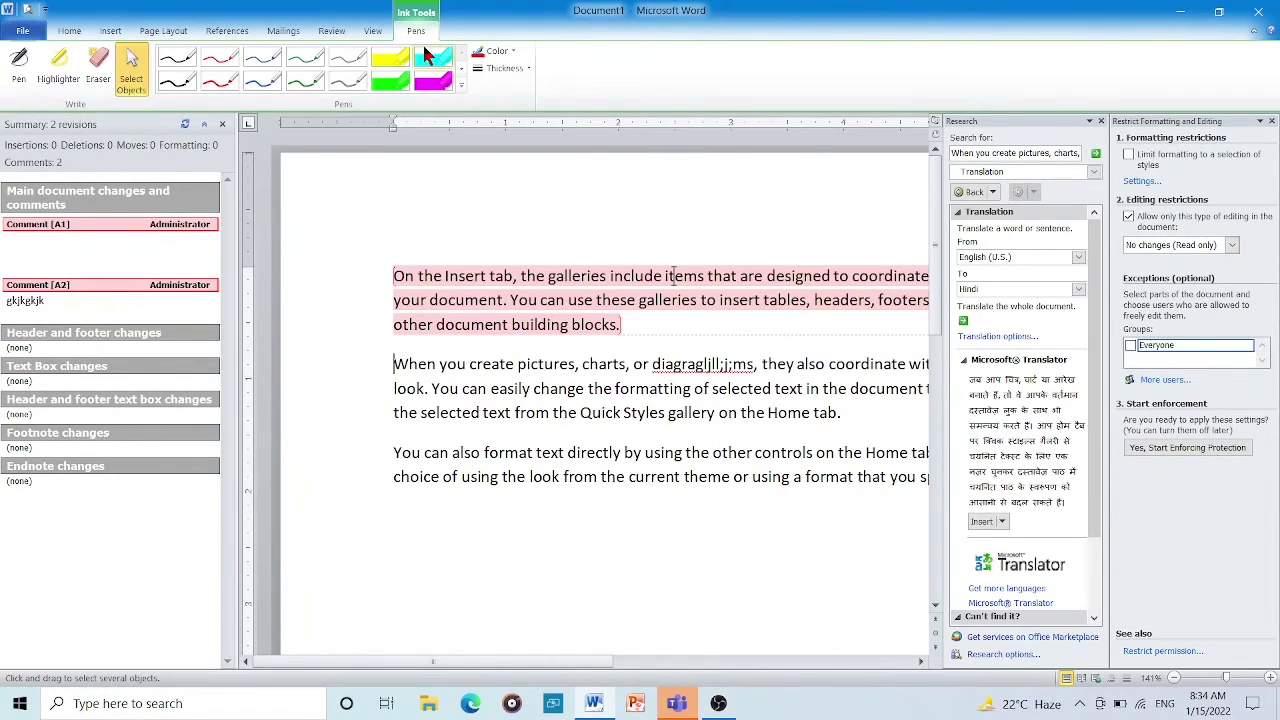
Highlight the start of the second paragraph in yellow ink and two stretches of the third paragraph's first line in green.
click(388, 62)
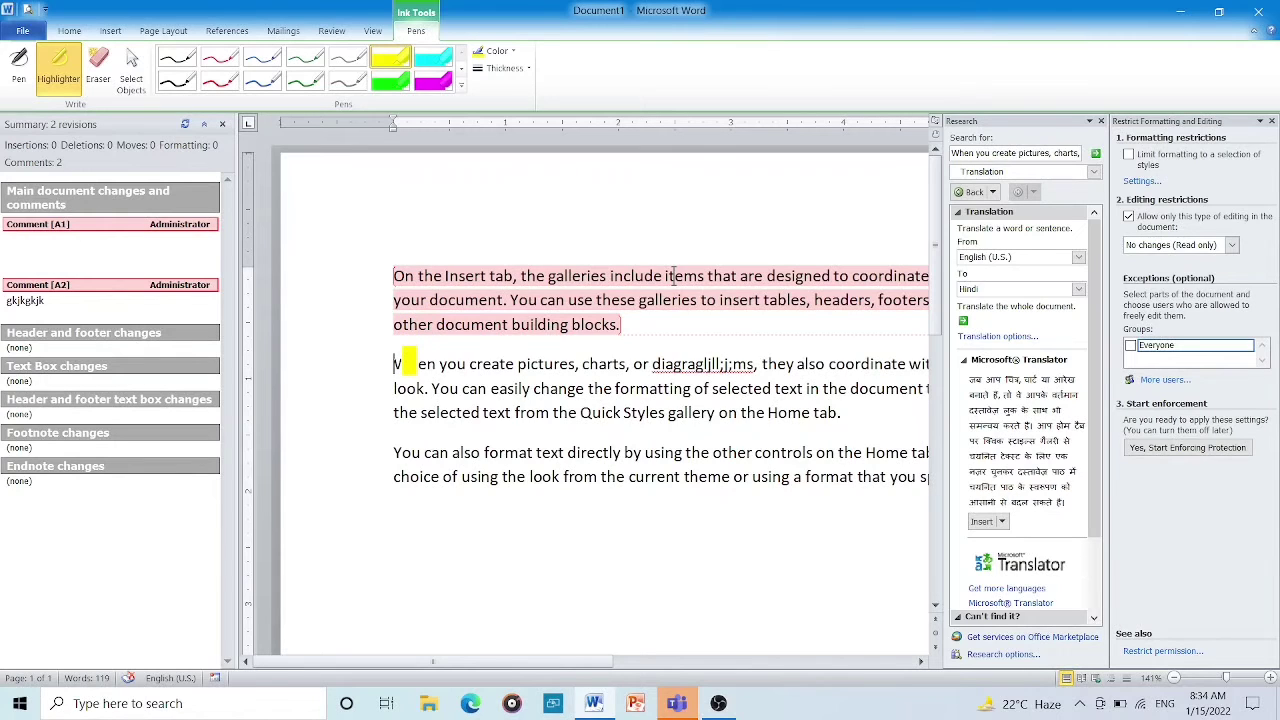
drag(404, 364, 704, 365)
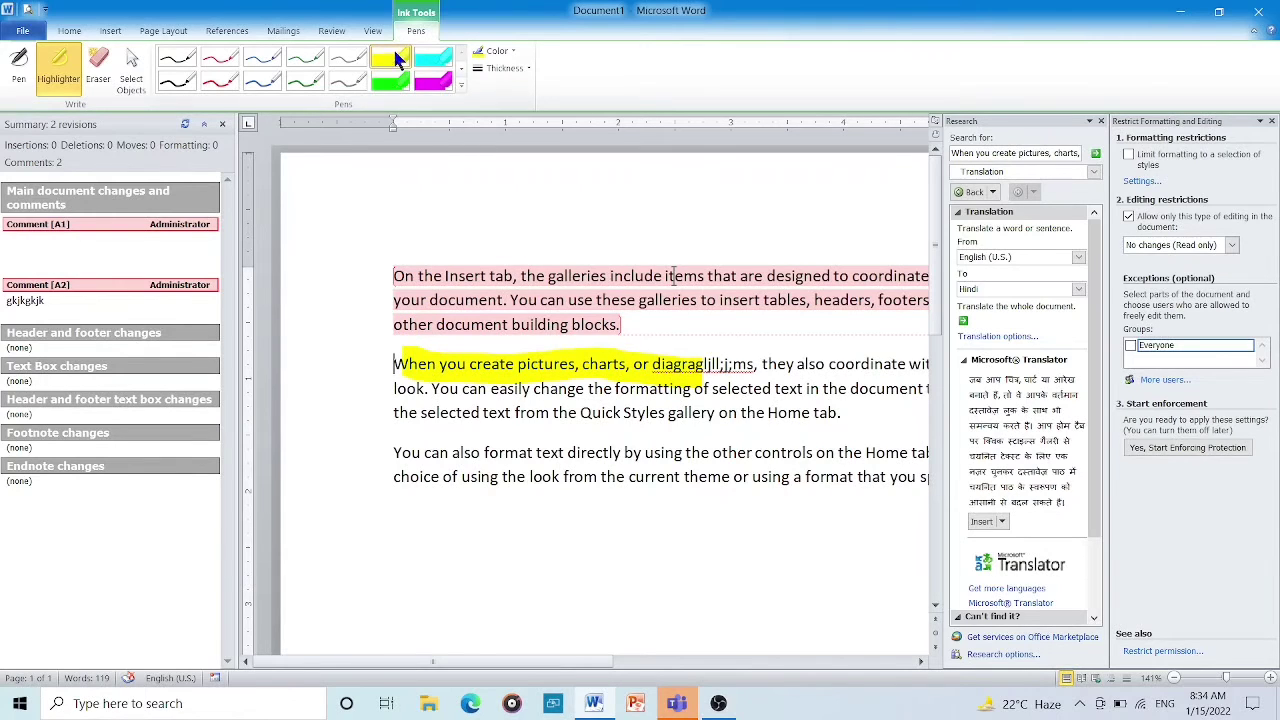
click(394, 86)
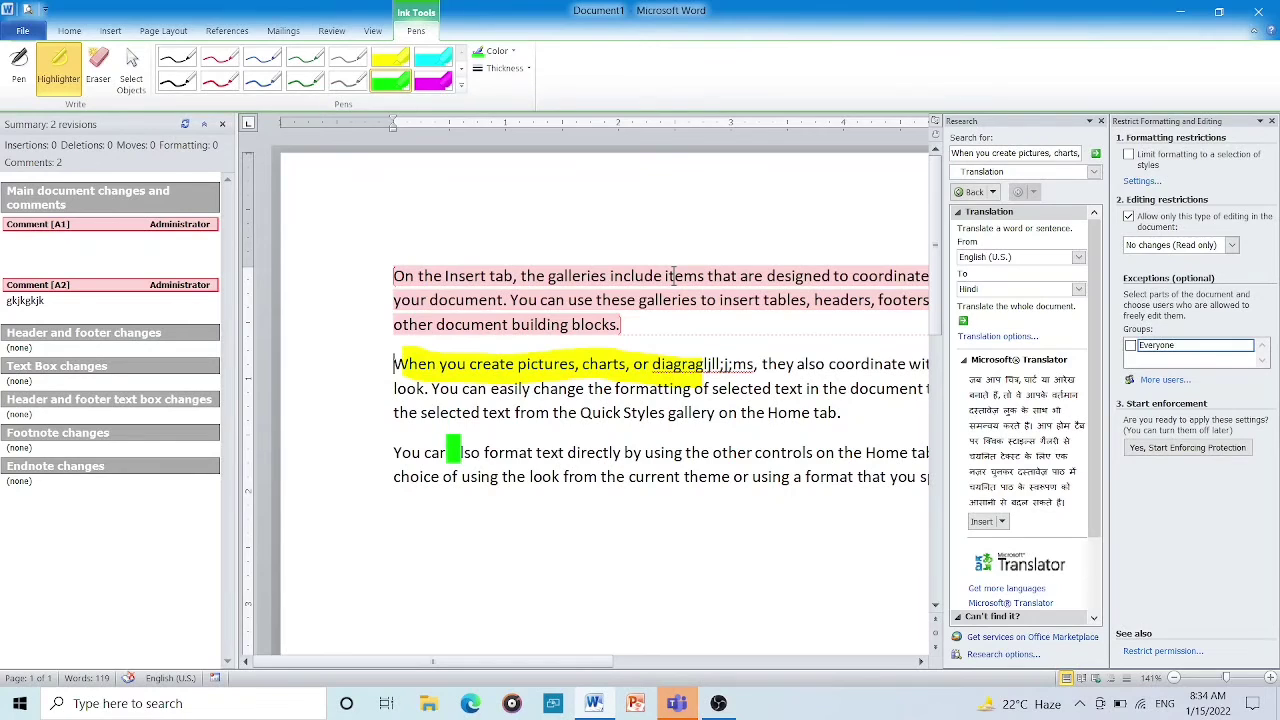
drag(452, 452, 660, 453)
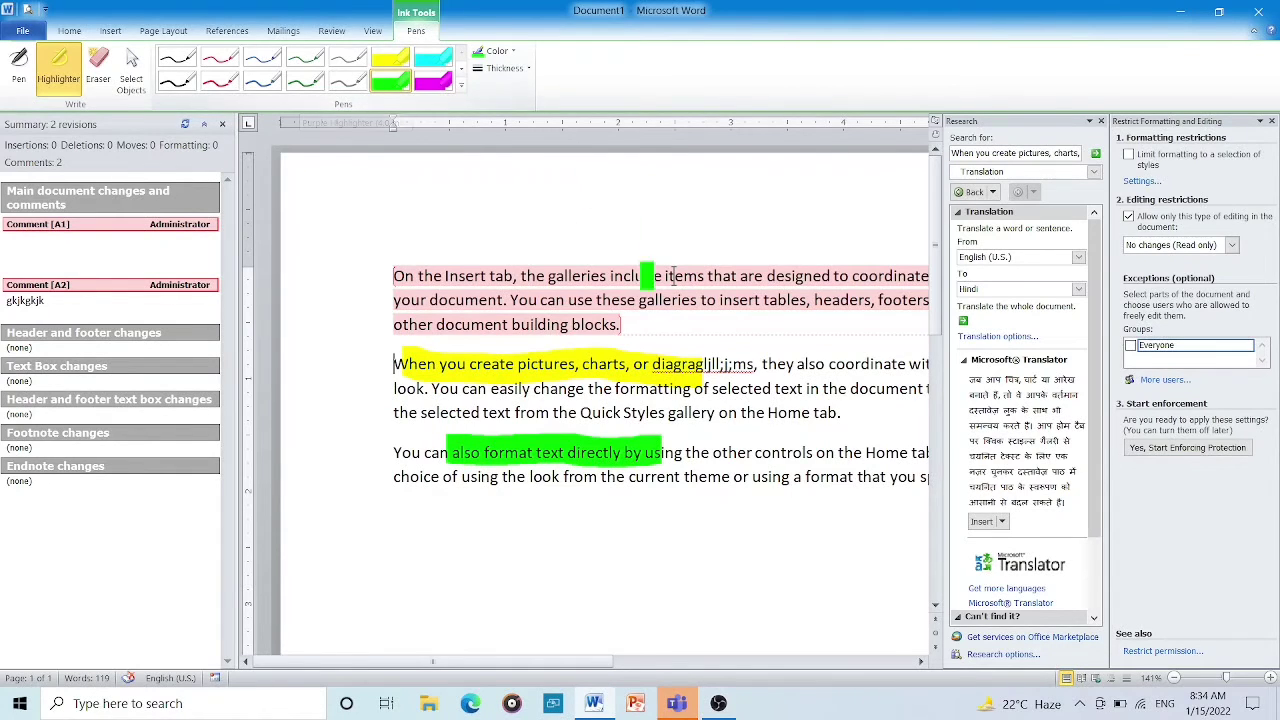
drag(726, 450, 900, 452)
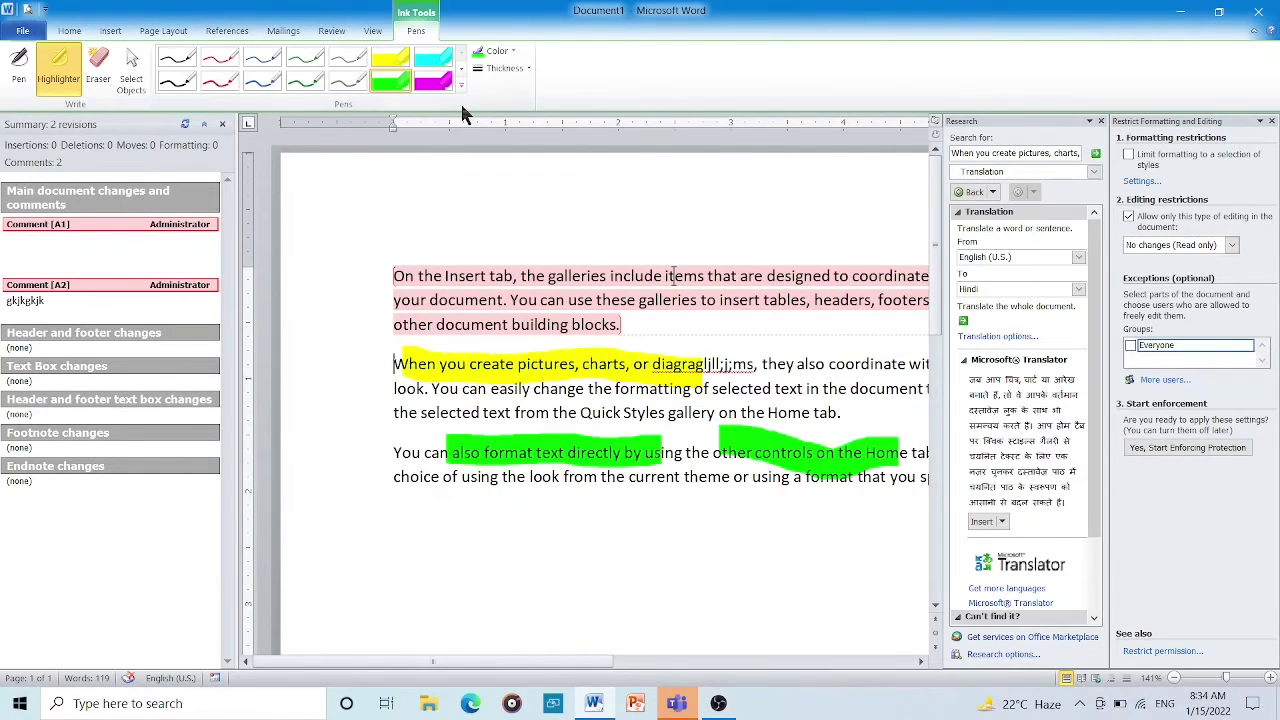
Look over the color and line thickness choices for the ink highlighter.
click(515, 55)
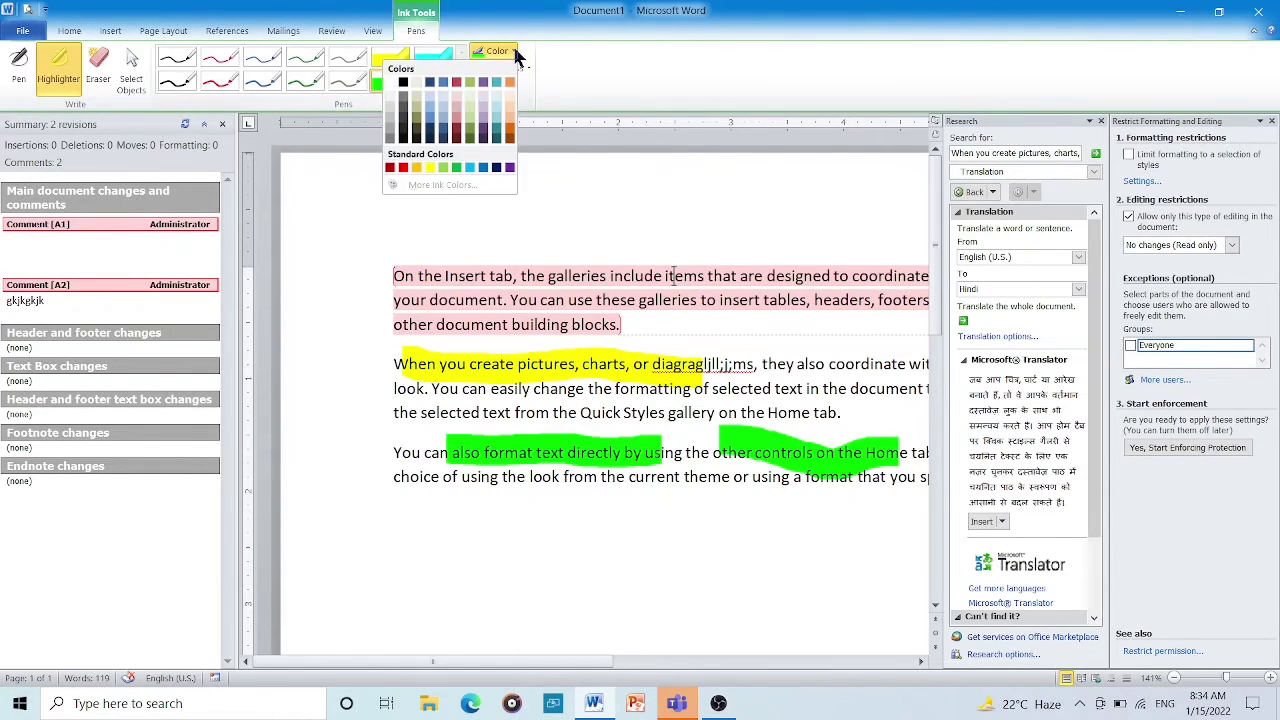
click(508, 52)
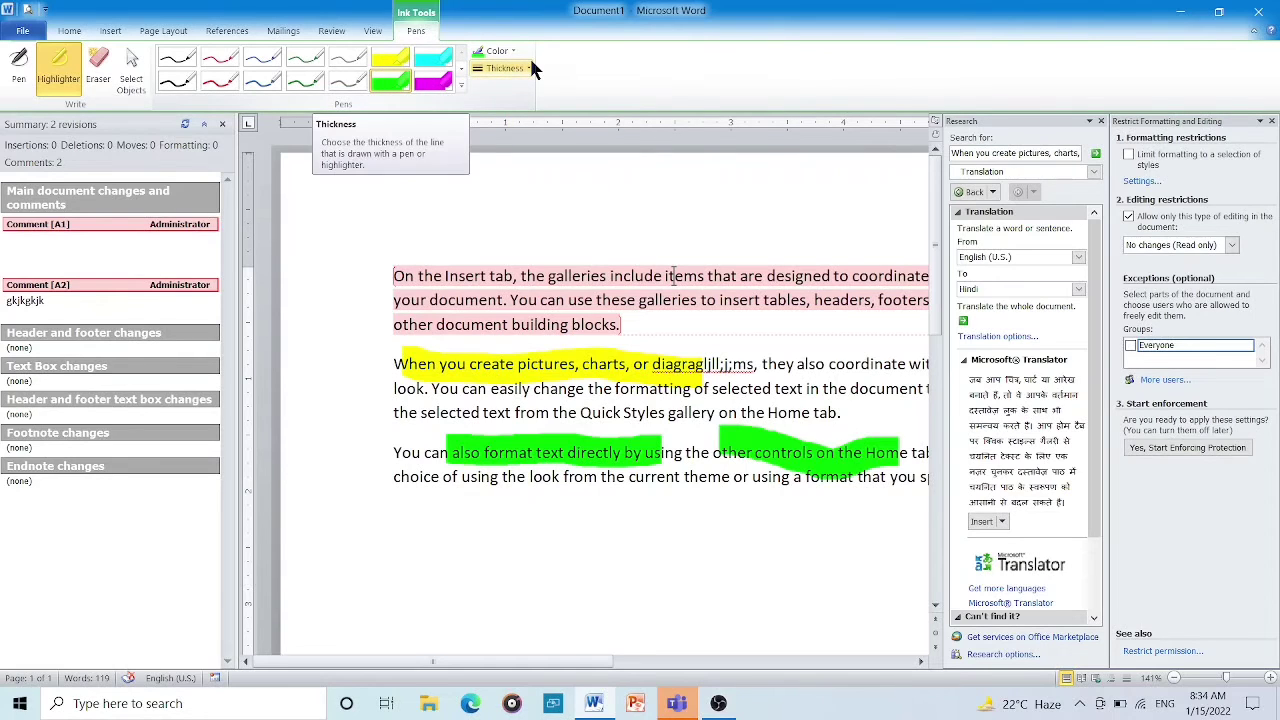
click(530, 70)
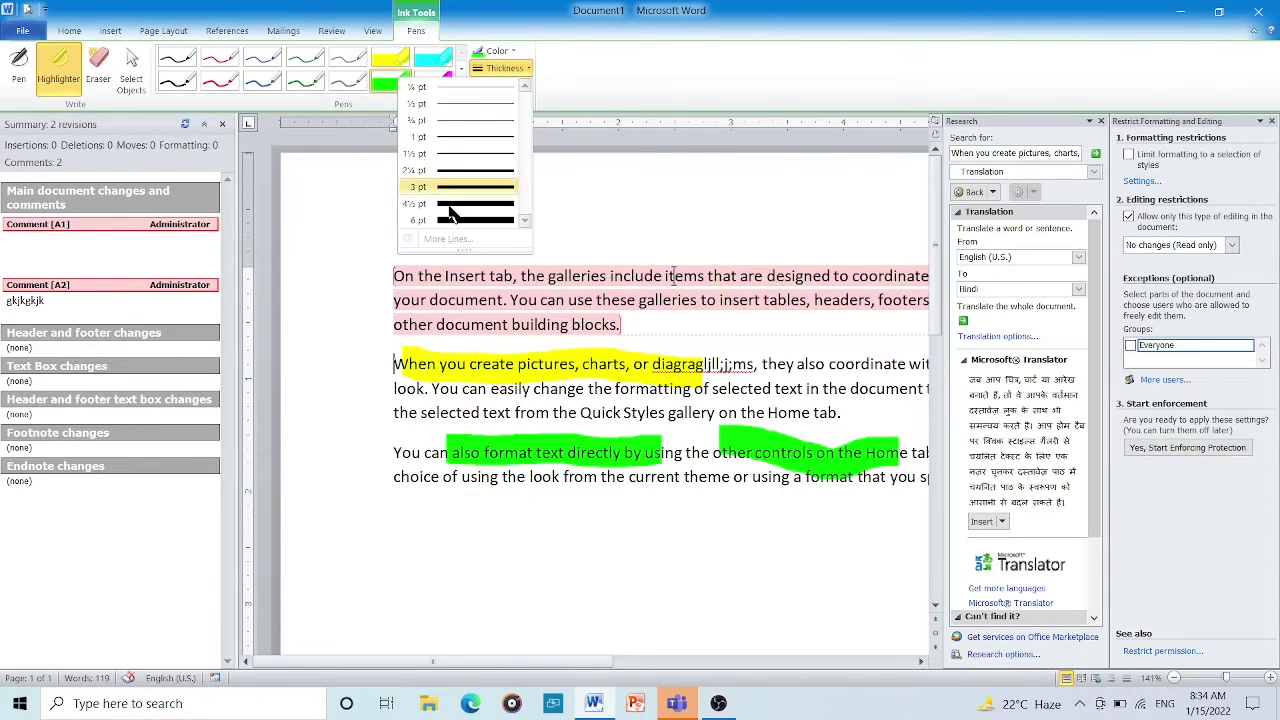
click(607, 208)
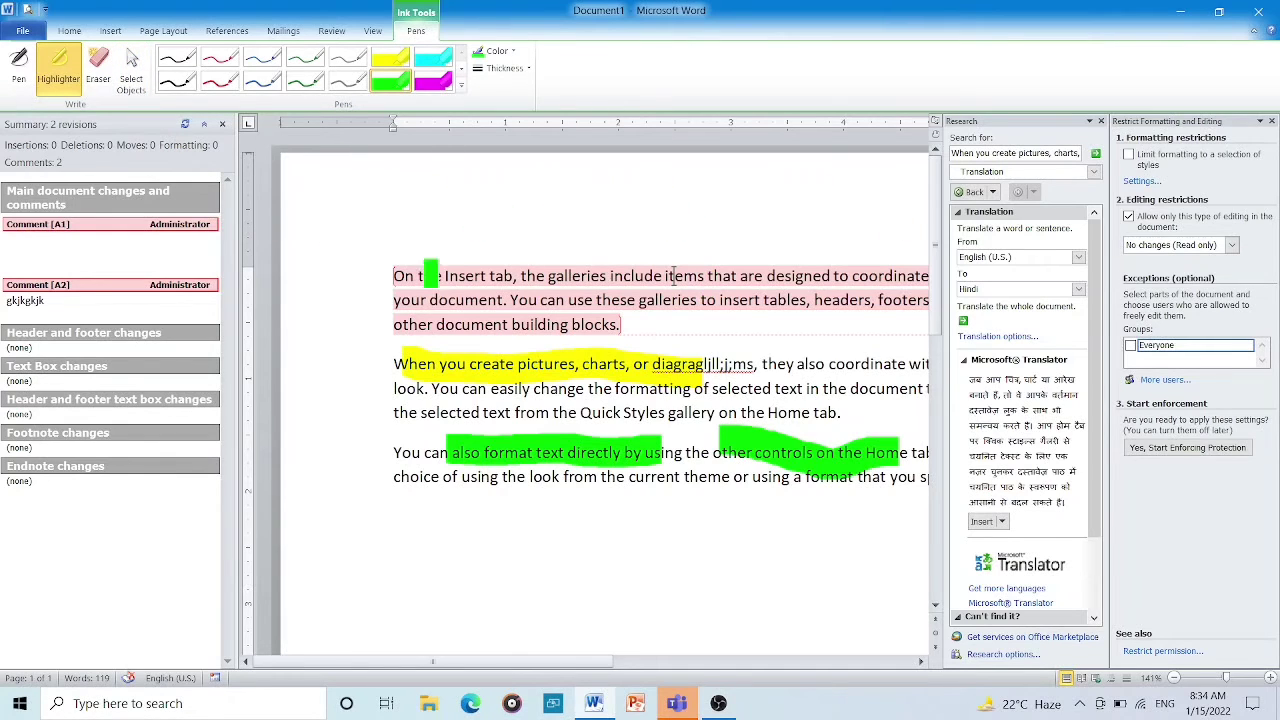
Leave inking, place the cursor in "galleries" in the first paragraph, and display the document view commands.
click(337, 29)
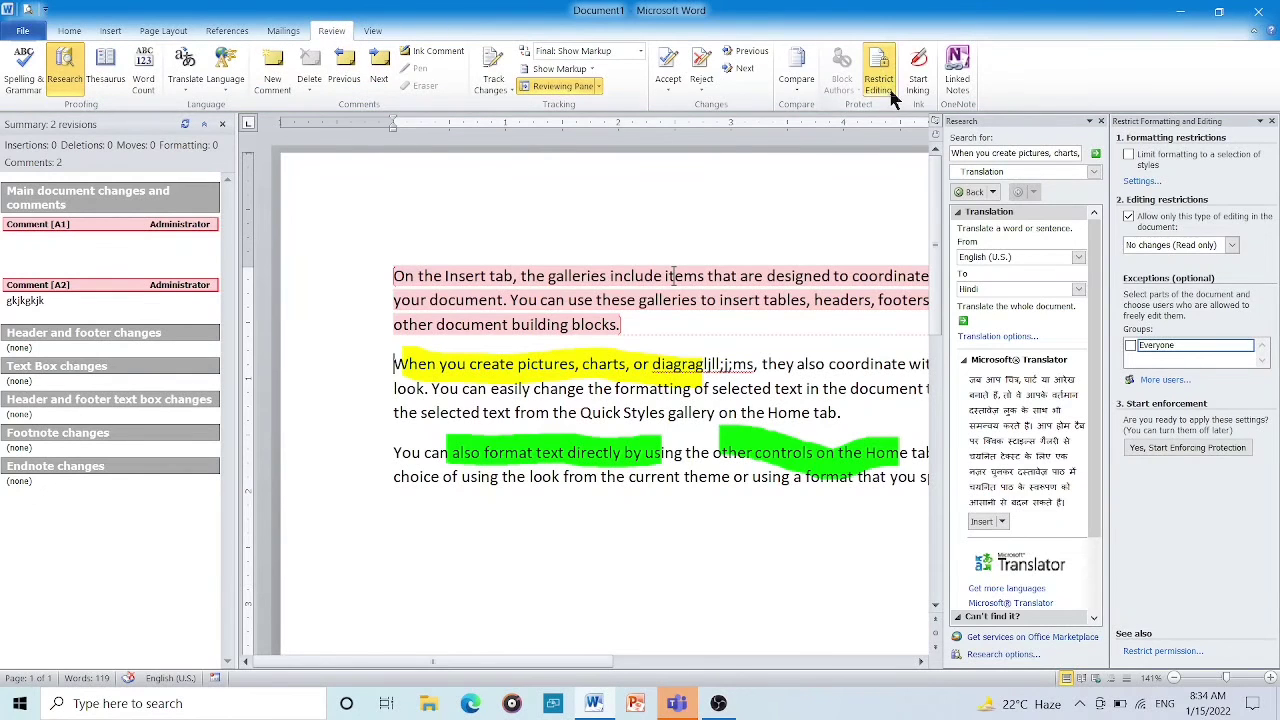
click(914, 88)
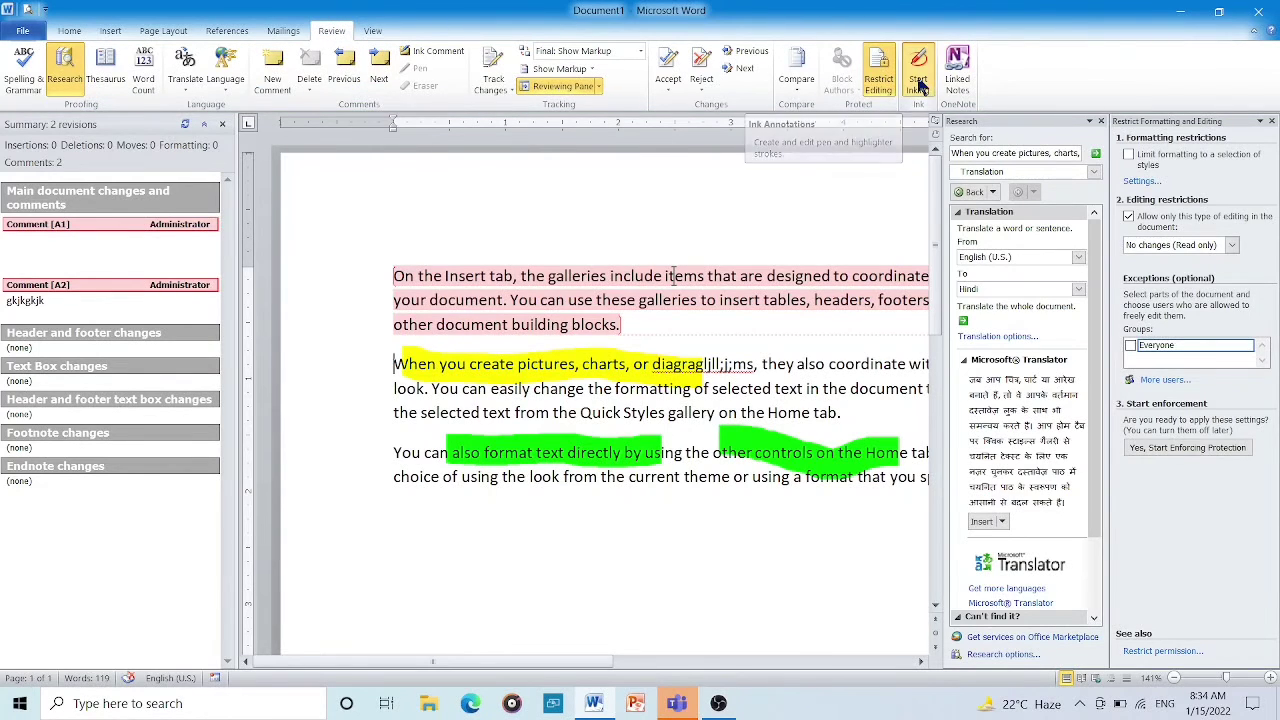
click(332, 35)
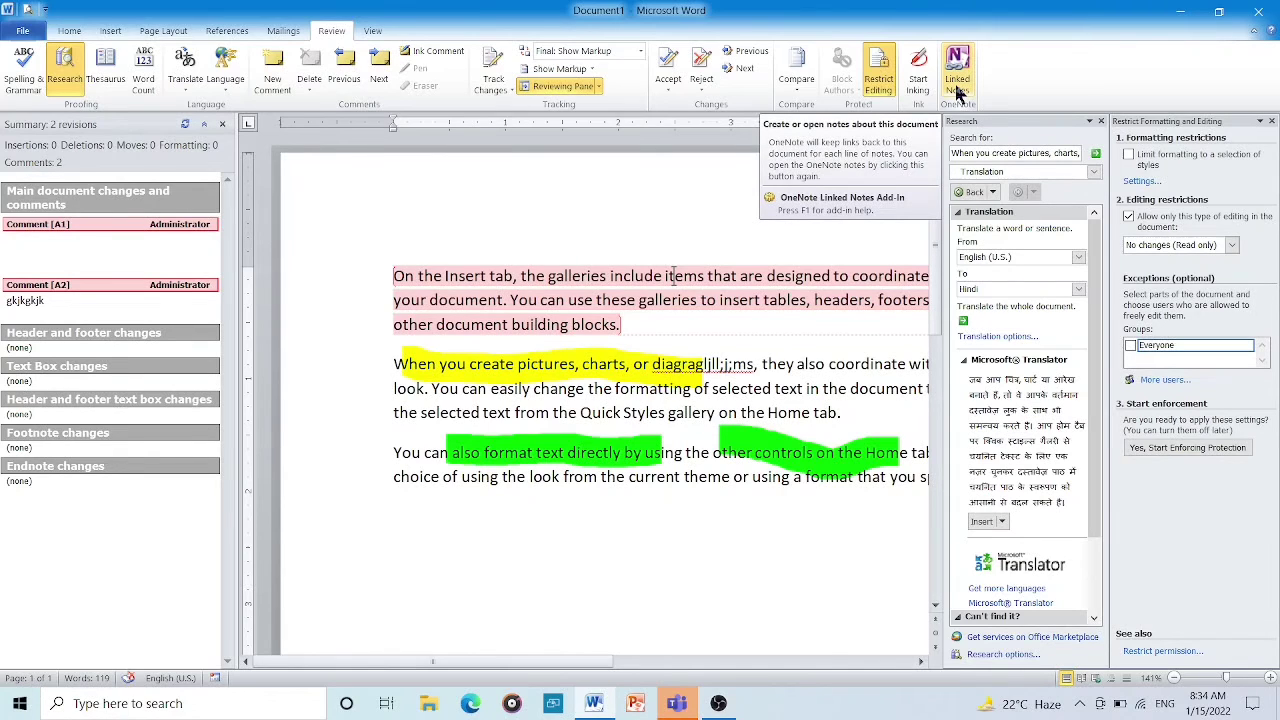
click(594, 198)
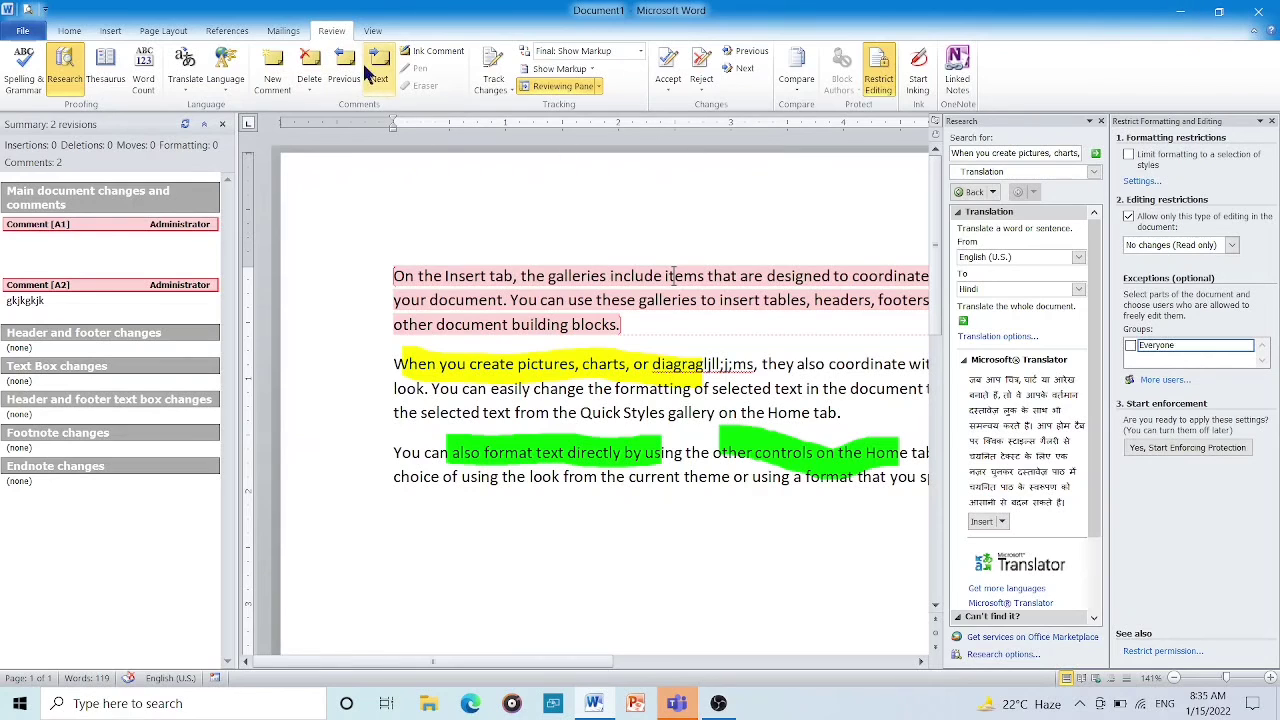
click(372, 31)
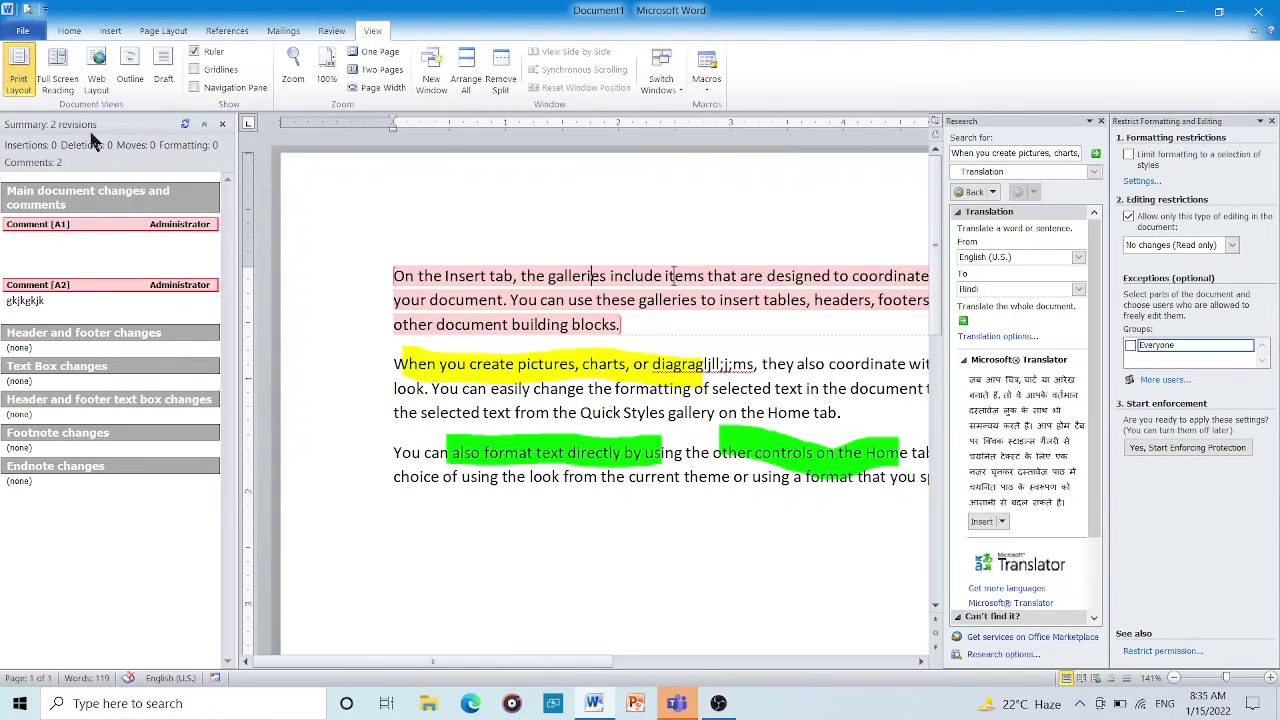